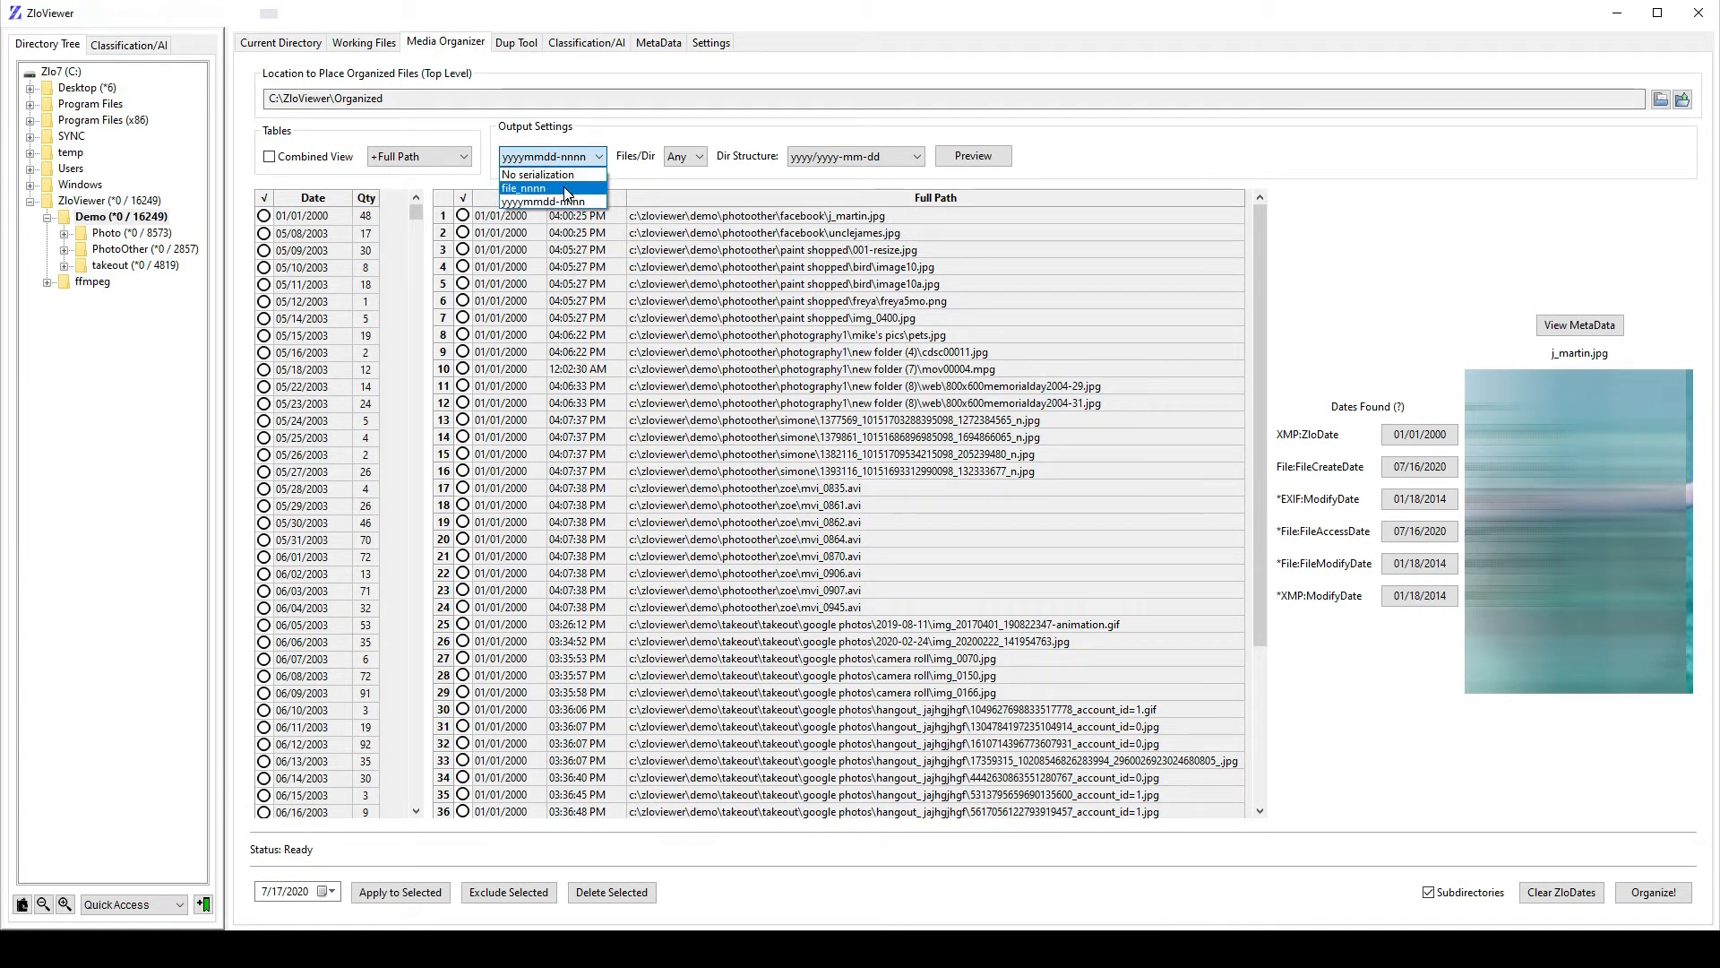
Set the output serialization to file_nnnn and the directory structure to yyyy/yyyy-mm-dd.
{"action": "left_click", "coordinate": [566, 189]}
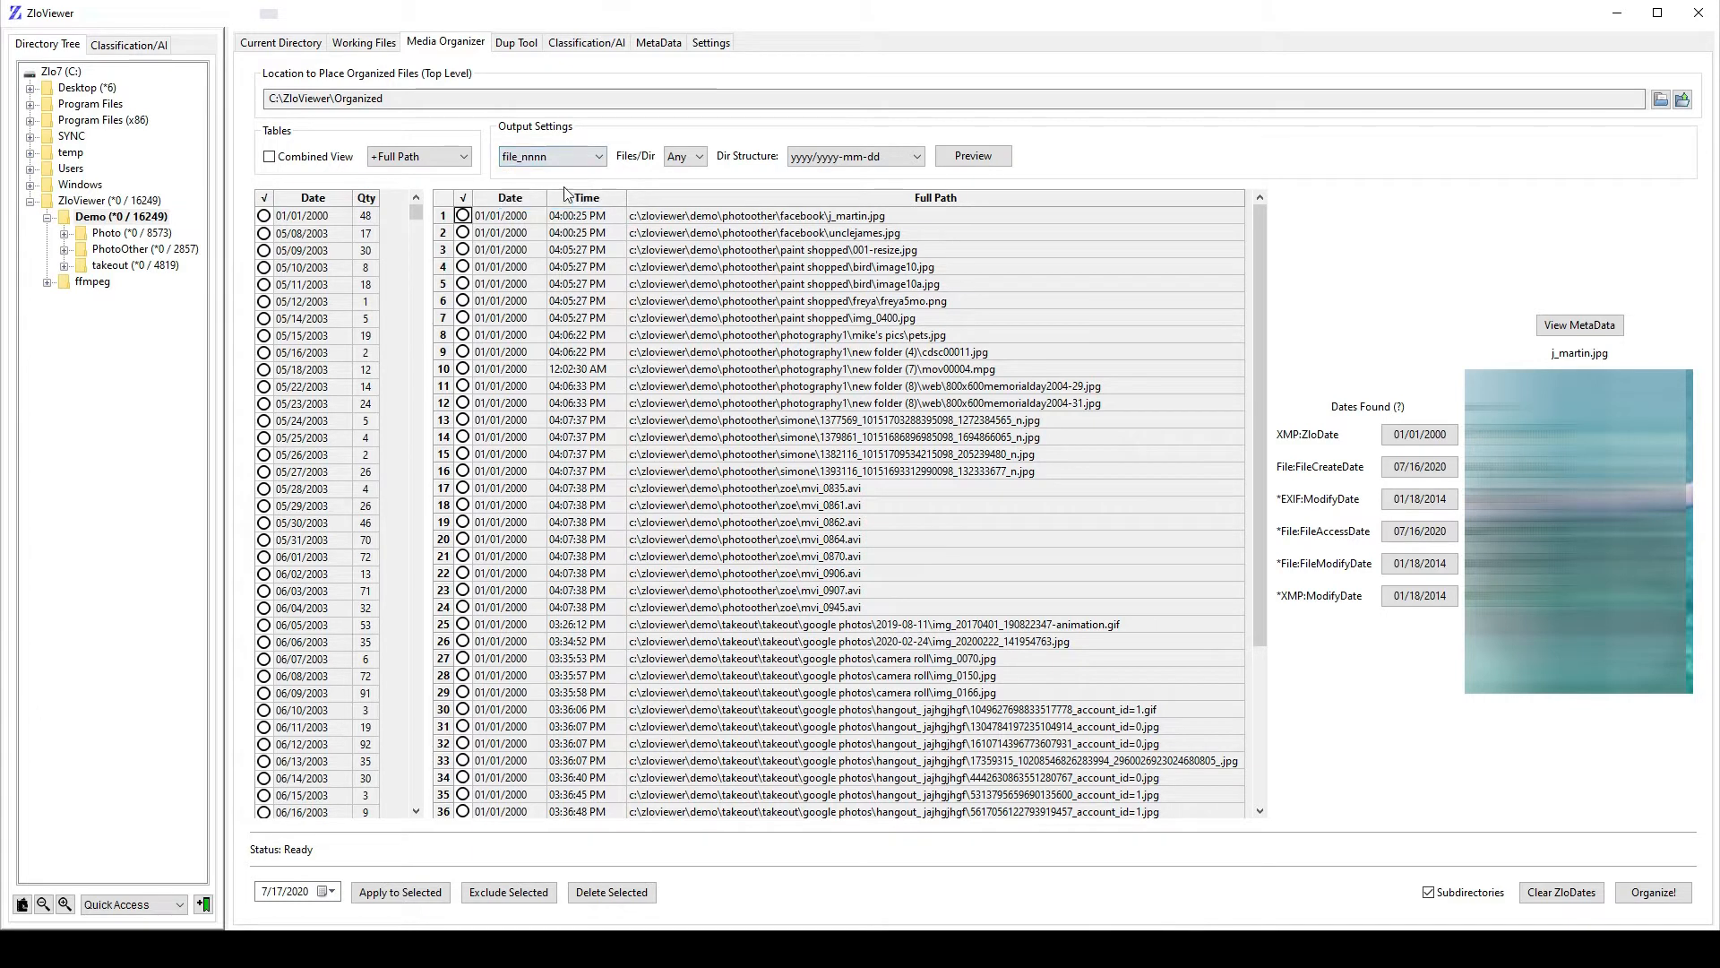
{"action": "left_click", "coordinate": [834, 157]}
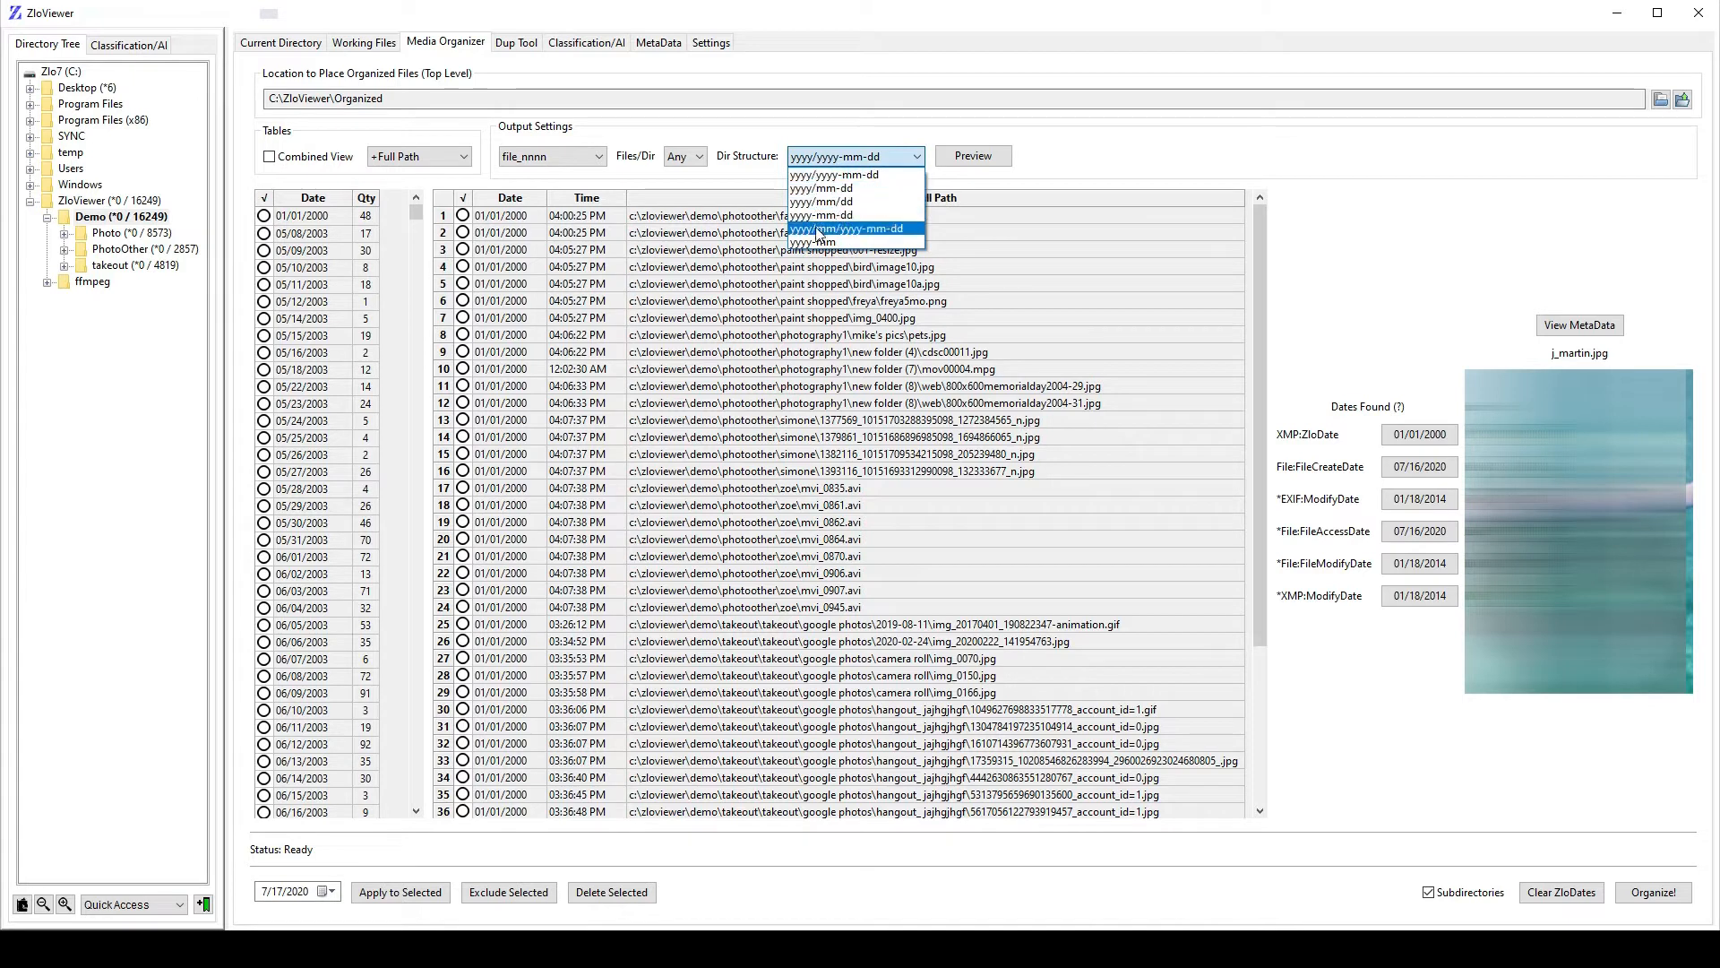
{"action": "left_click", "coordinate": [835, 175]}
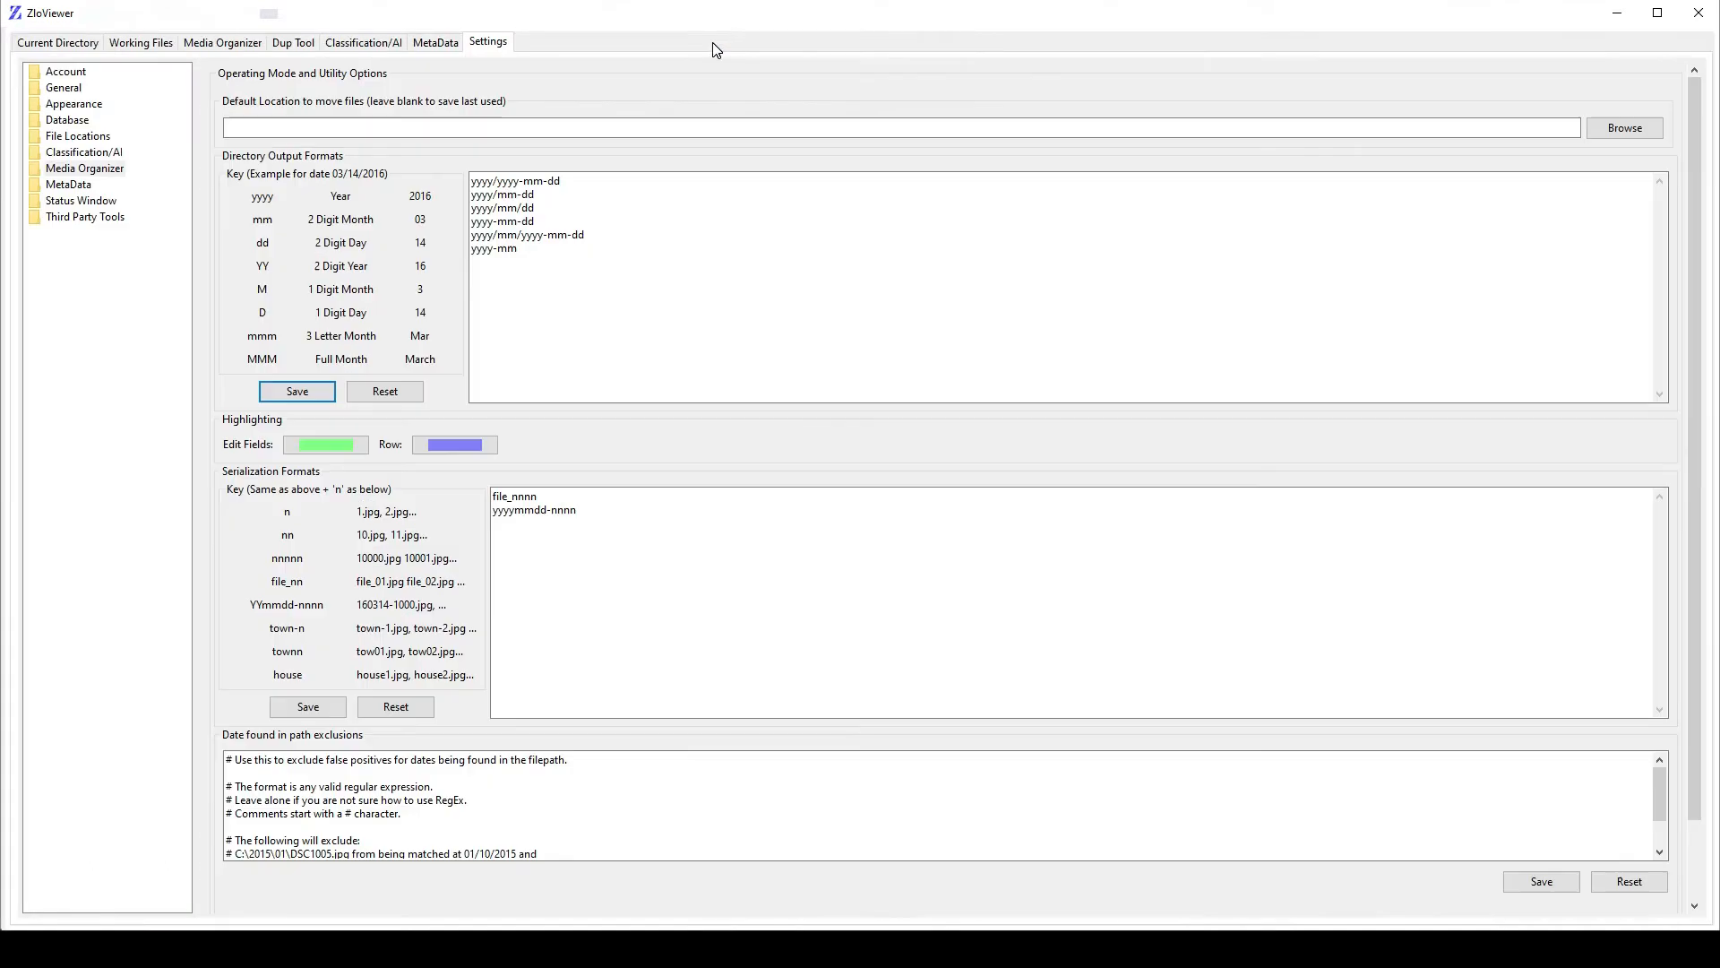
Review the directory output and serialization formats in the Media Organizer settings, and return to the organizer.
{"action": "left_click", "coordinate": [712, 44]}
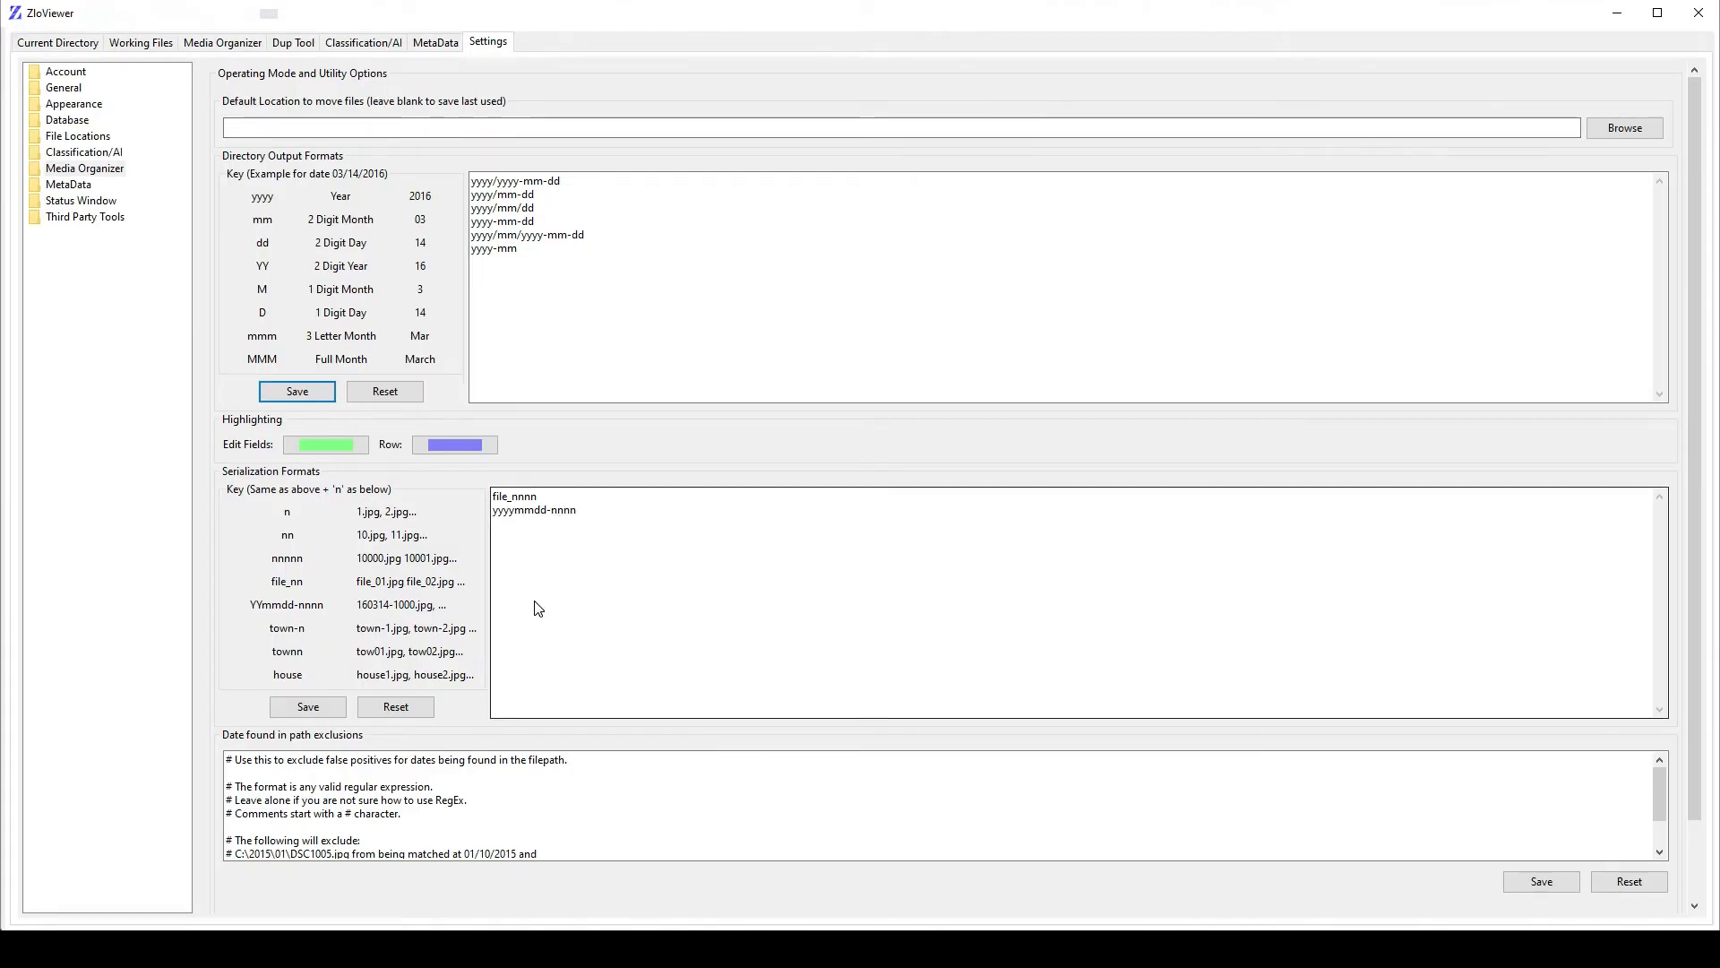
{"action": "left_click", "coordinate": [503, 277]}
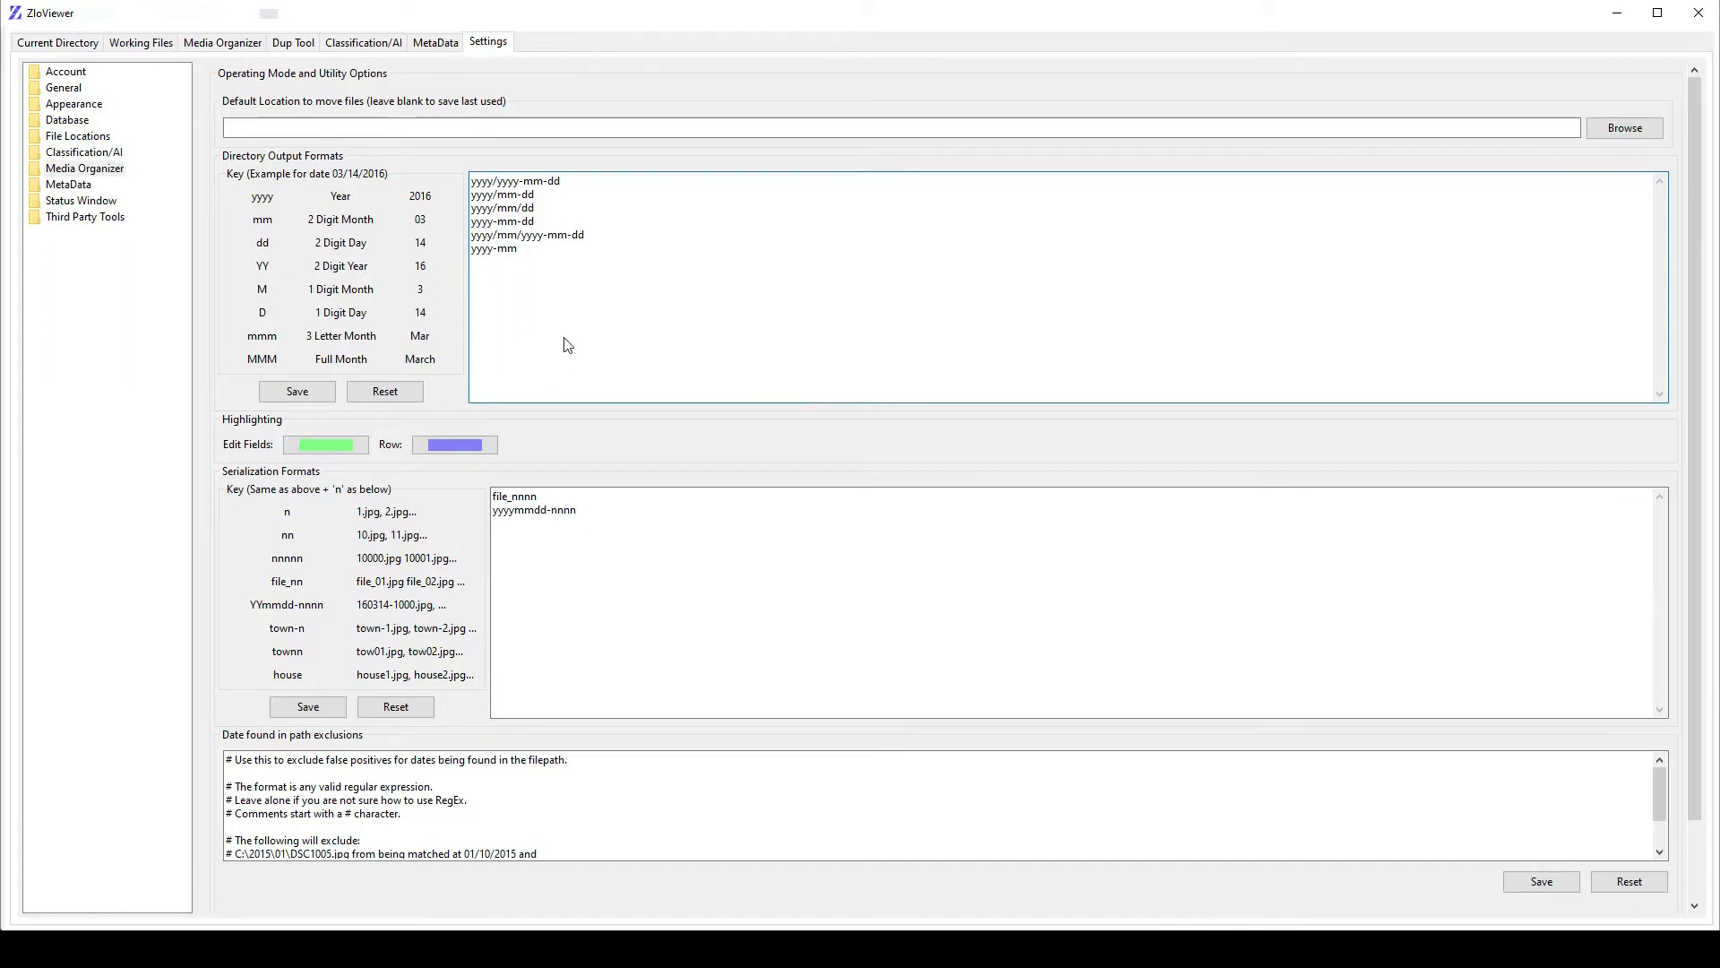
{"action": "left_click", "coordinate": [227, 45]}
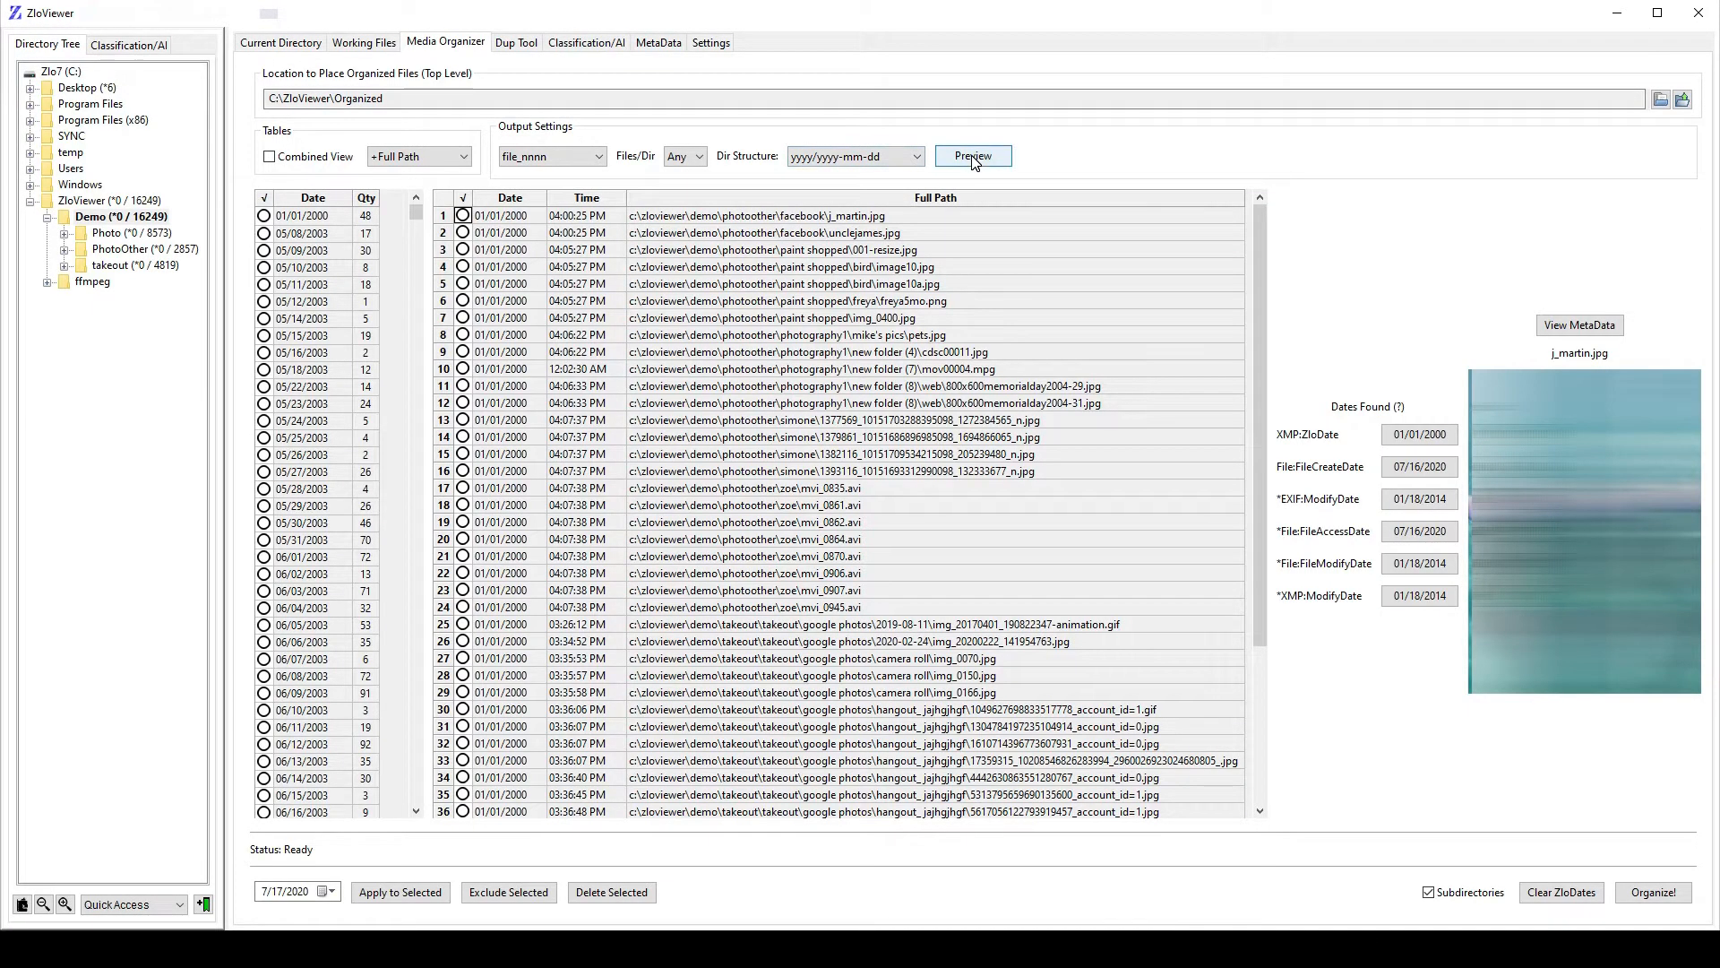
Keep the files-per-directory limit at Any, preview the organized output, and examine the original and new file paths.
{"action": "left_click", "coordinate": [702, 157]}
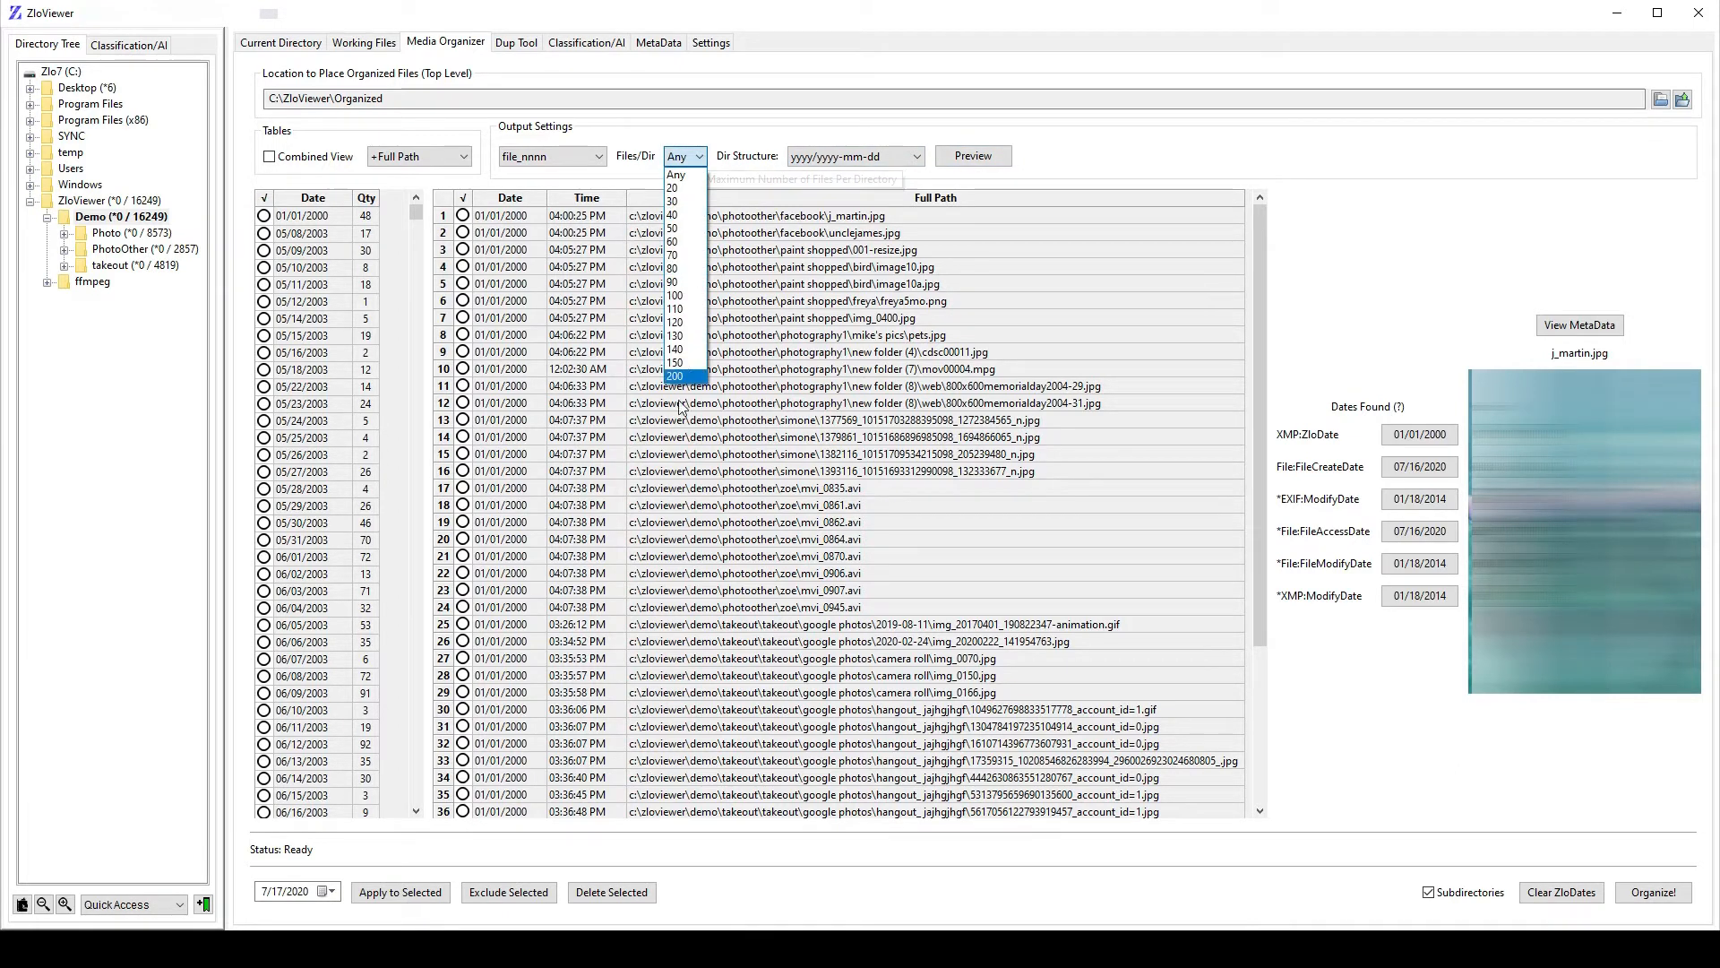
{"action": "left_click", "coordinate": [692, 177]}
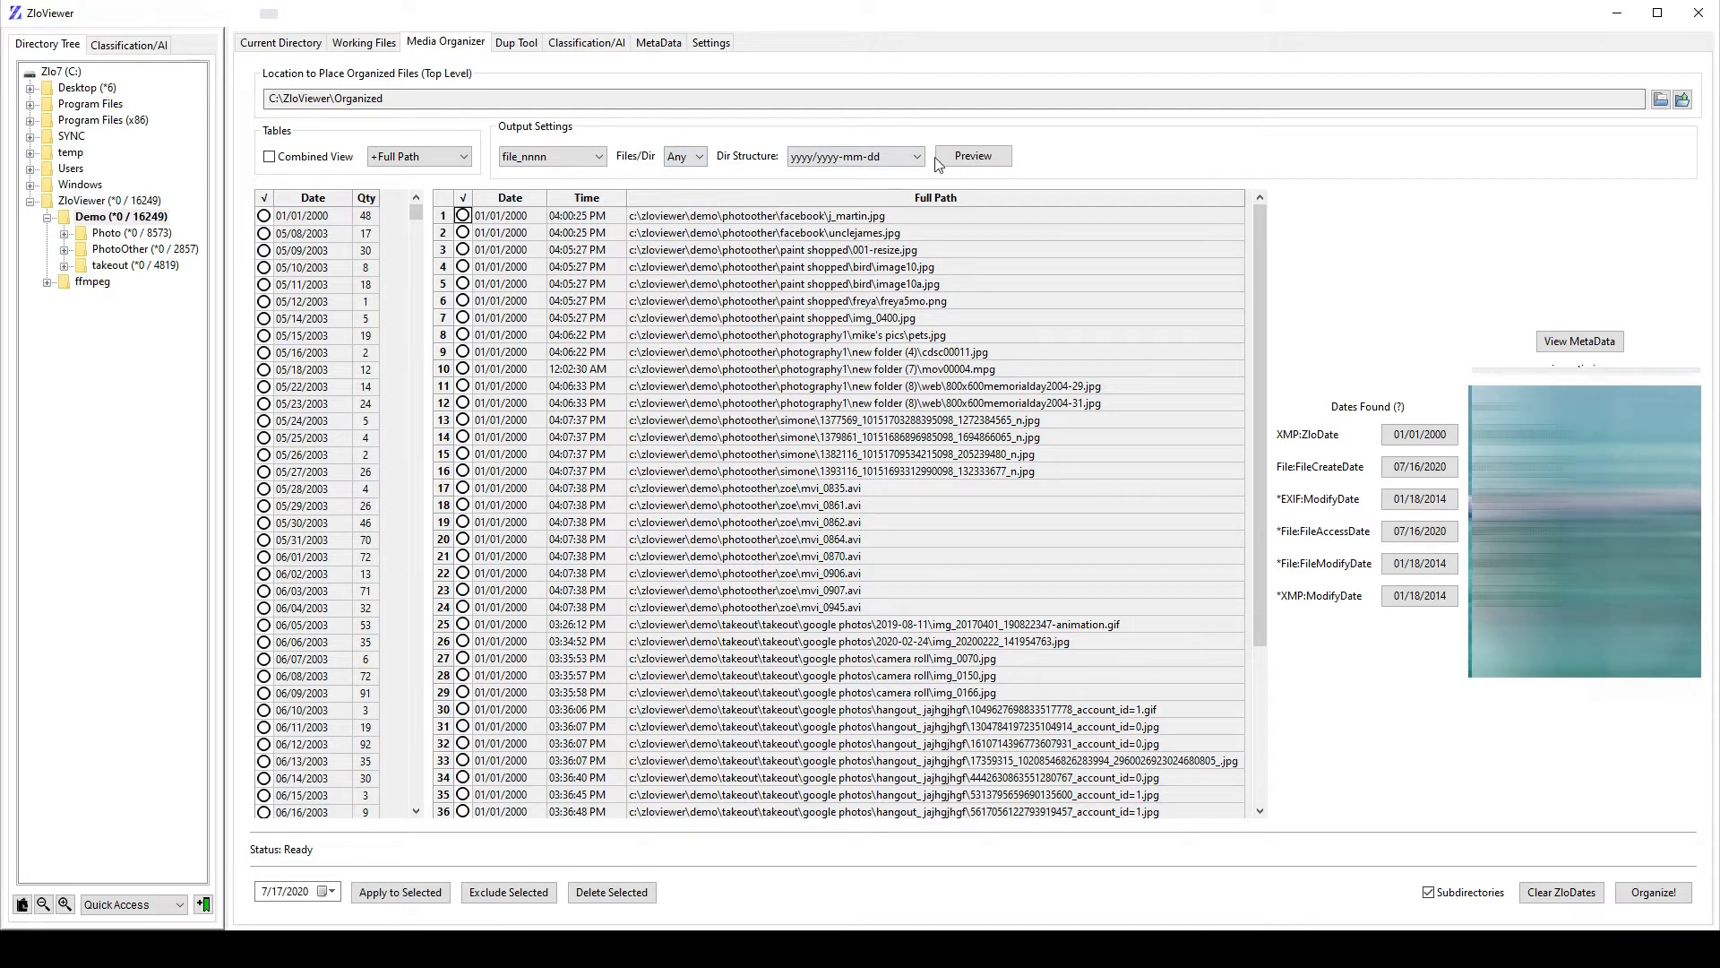
{"action": "left_click", "coordinate": [974, 158]}
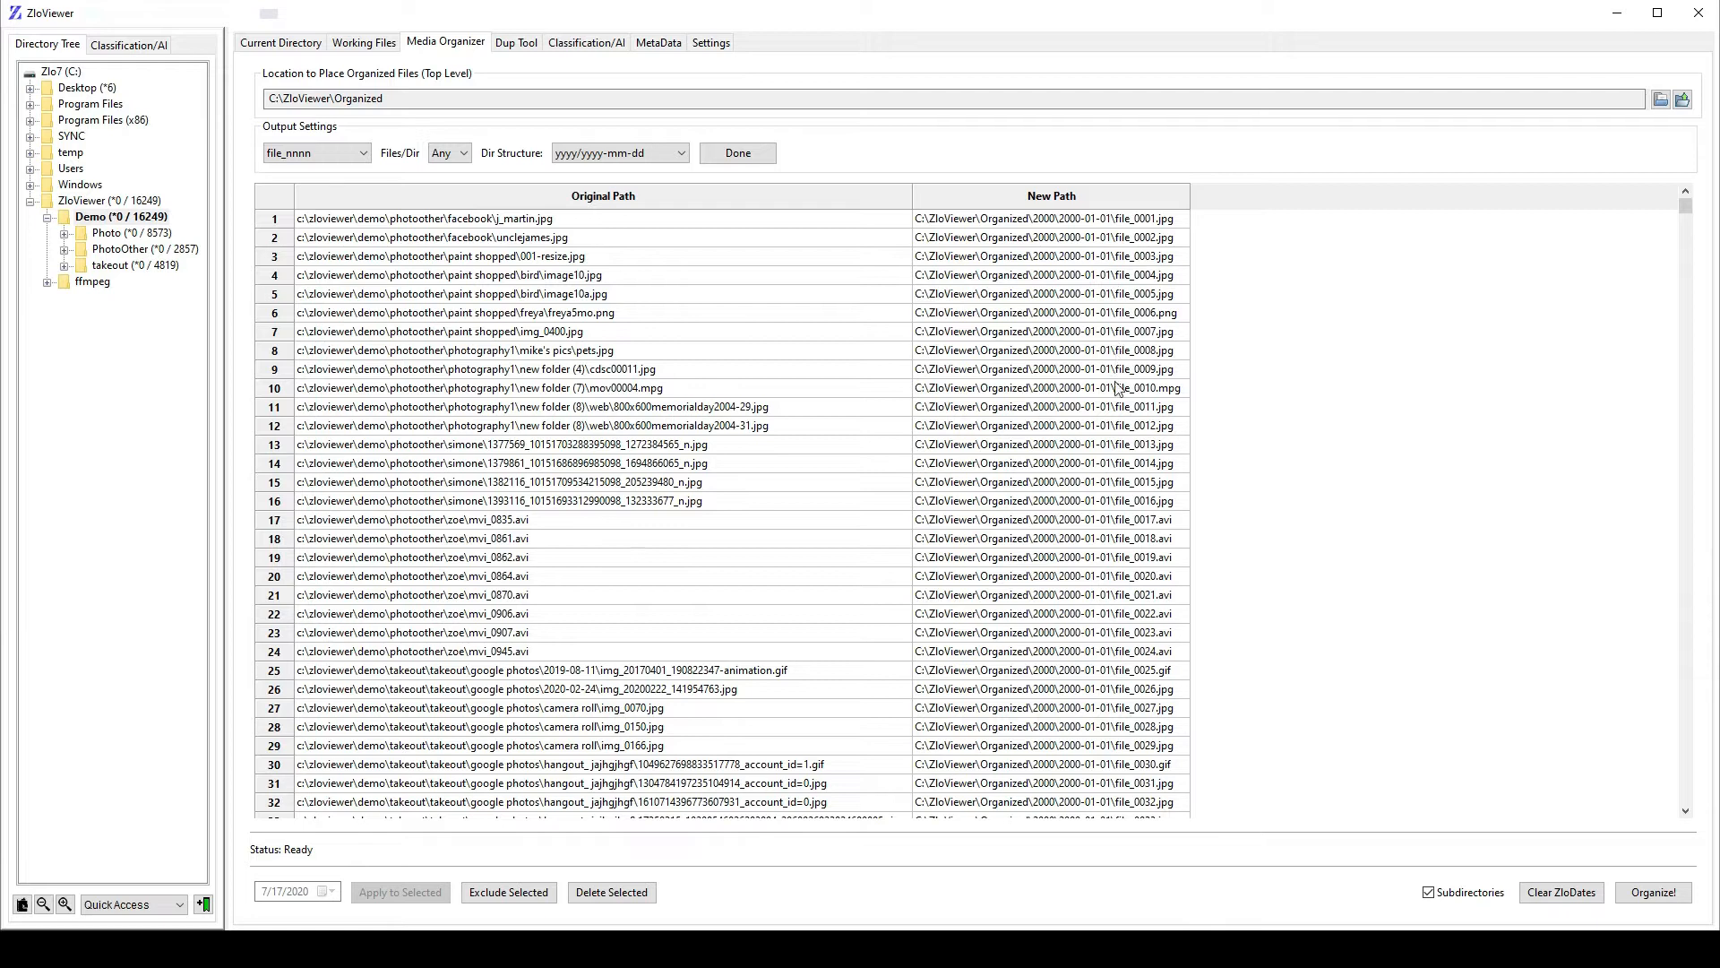
{"action": "scroll", "coordinate": [1125, 671], "scroll_direction": "down", "scroll_amount": 4}
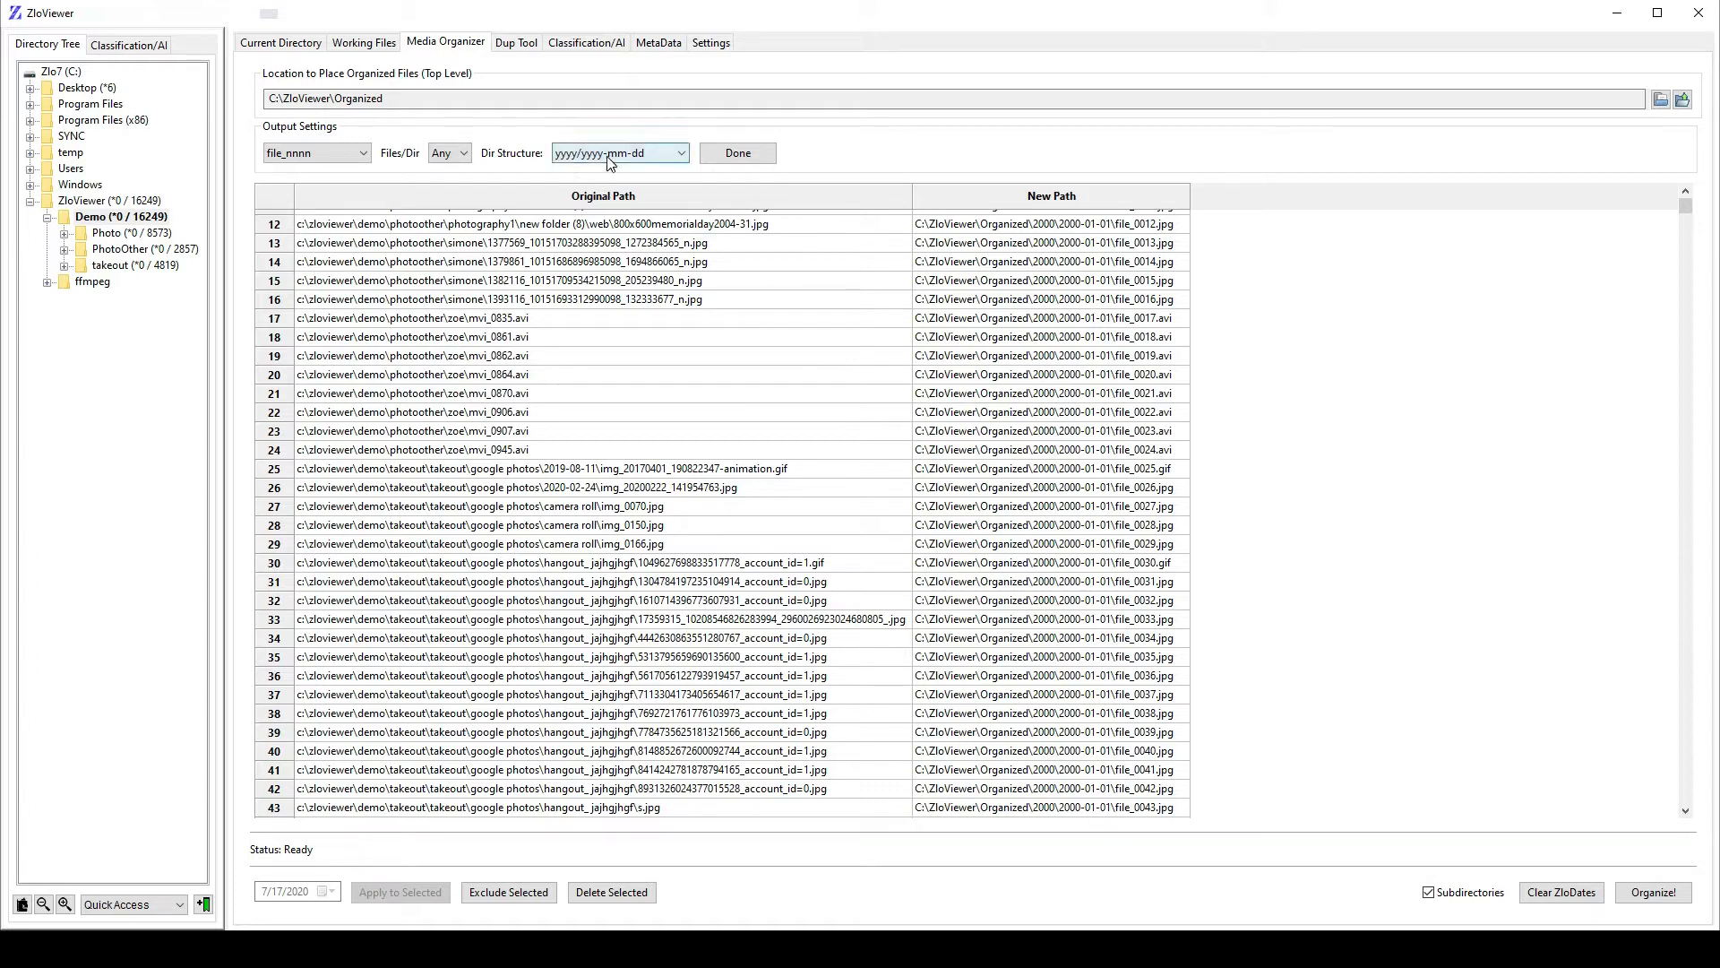
{"action": "scroll", "coordinate": [1104, 757], "scroll_direction": "down", "scroll_amount": 2}
{"action": "scroll", "coordinate": [1104, 757], "scroll_direction": "down", "scroll_amount": 1}
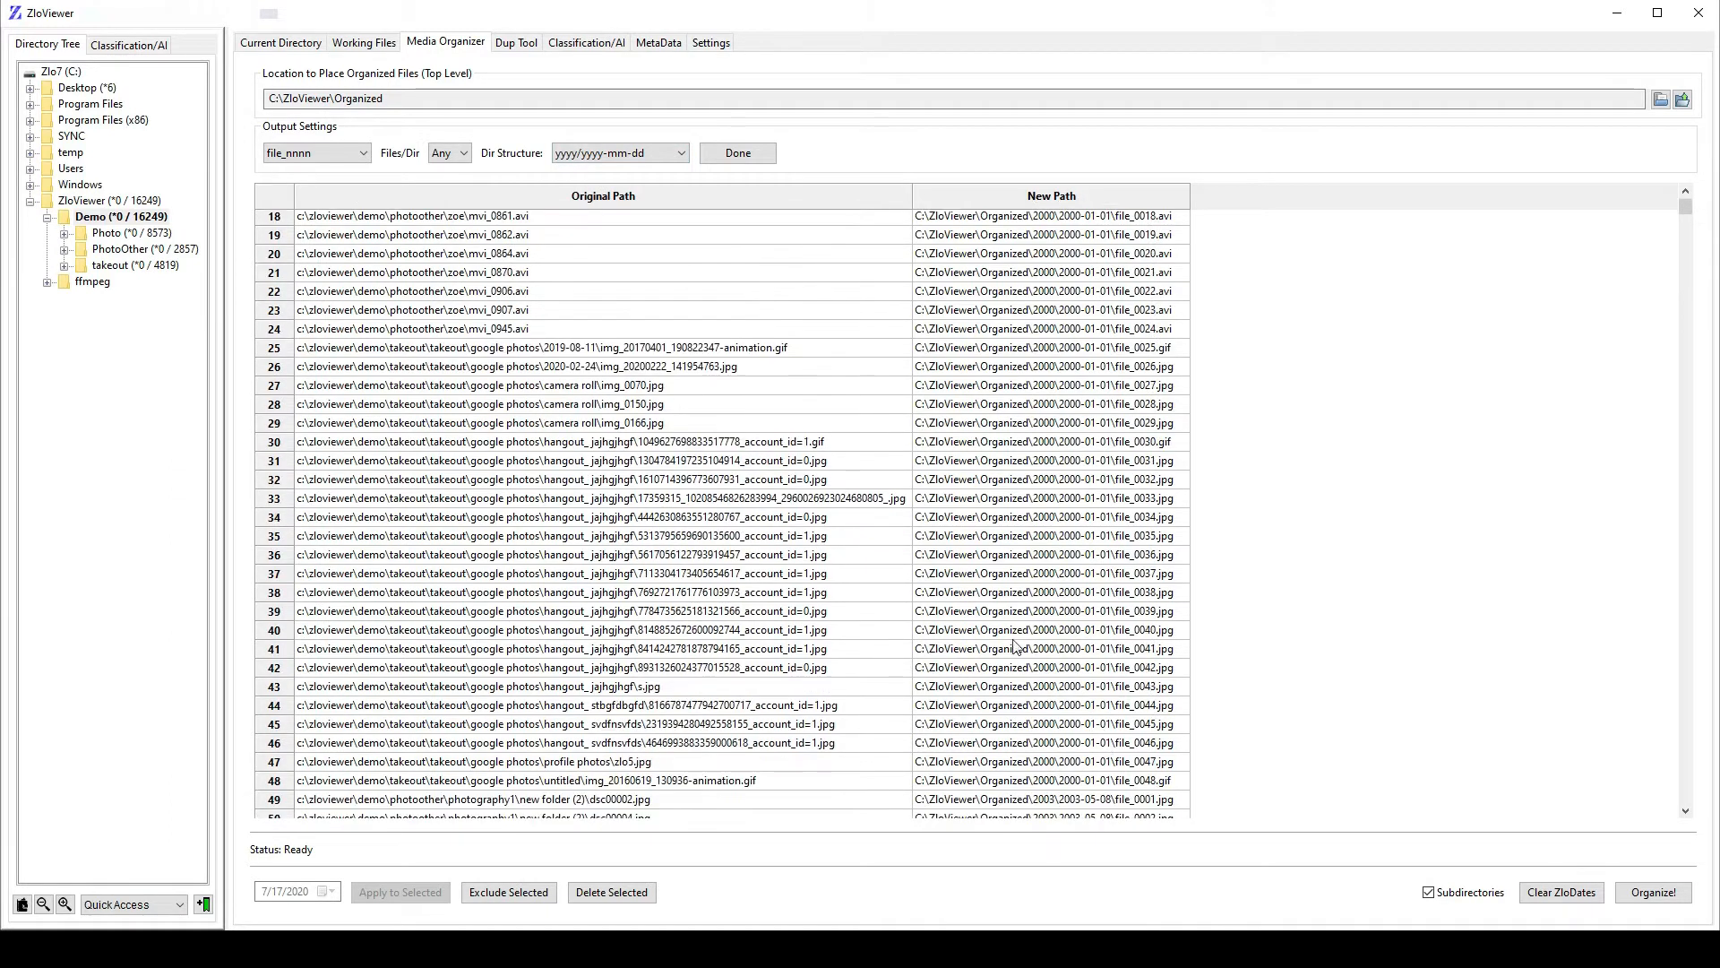
{"action": "scroll", "coordinate": [1142, 817], "scroll_direction": "down", "scroll_amount": 1}
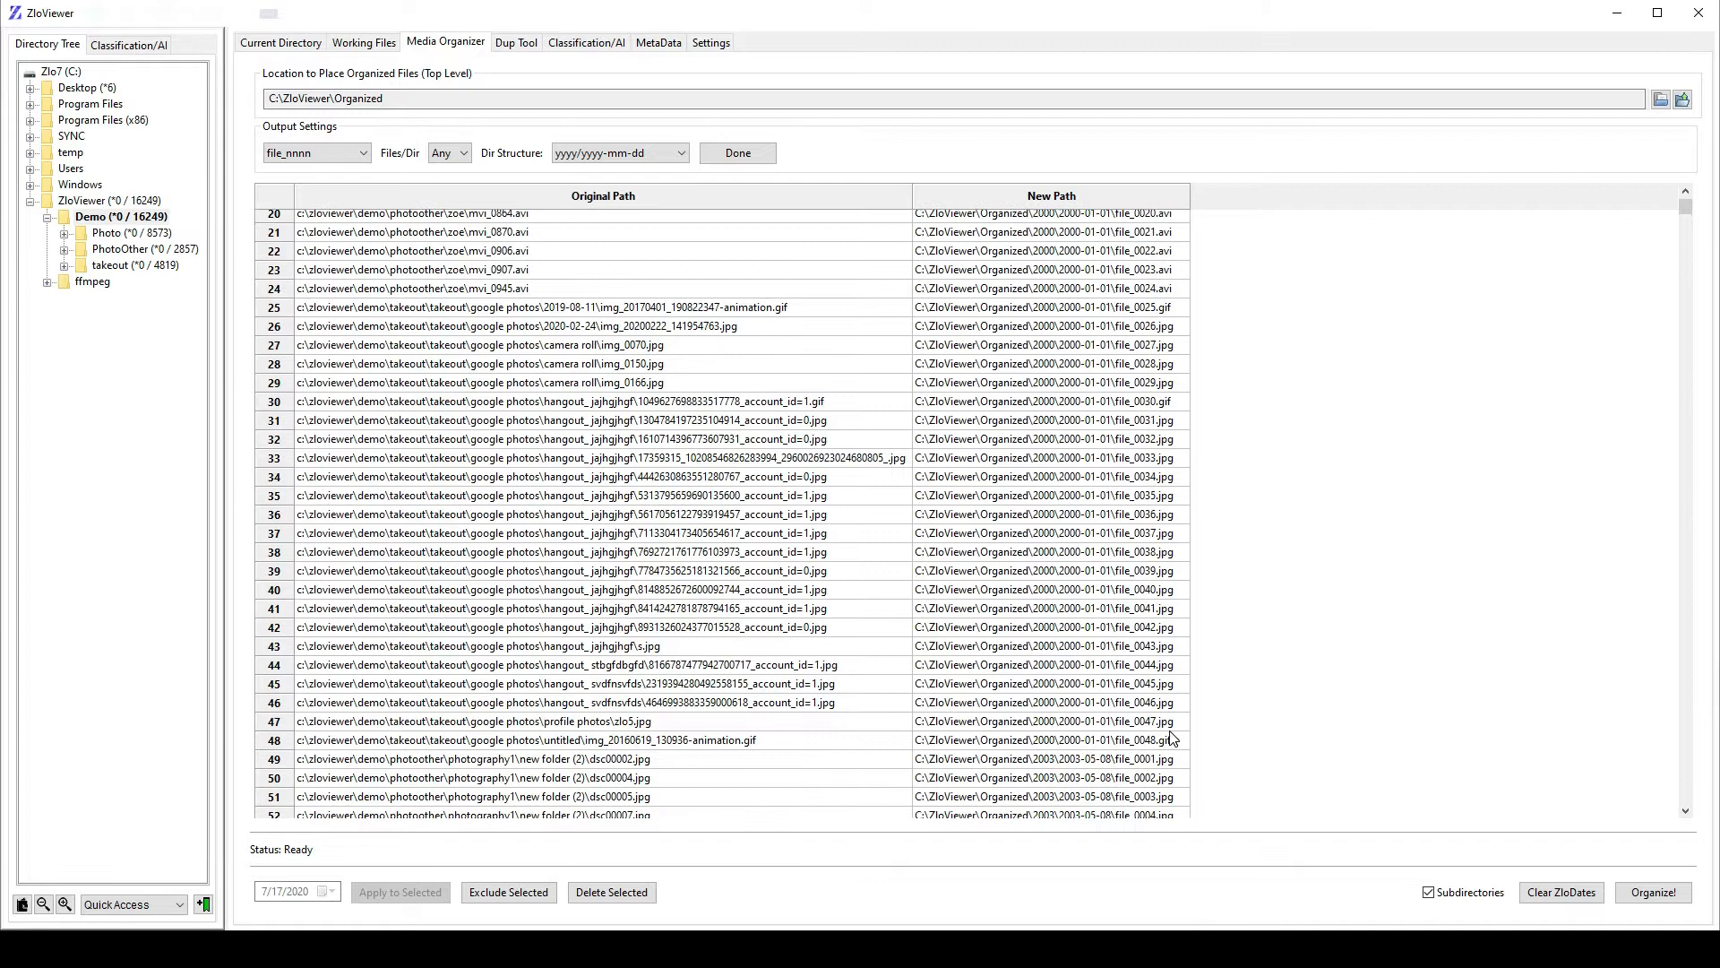
Change the preview's serialization to yyyymmdd-nnnn and review the new paths from the first to the last file.
{"action": "left_click", "coordinate": [345, 153]}
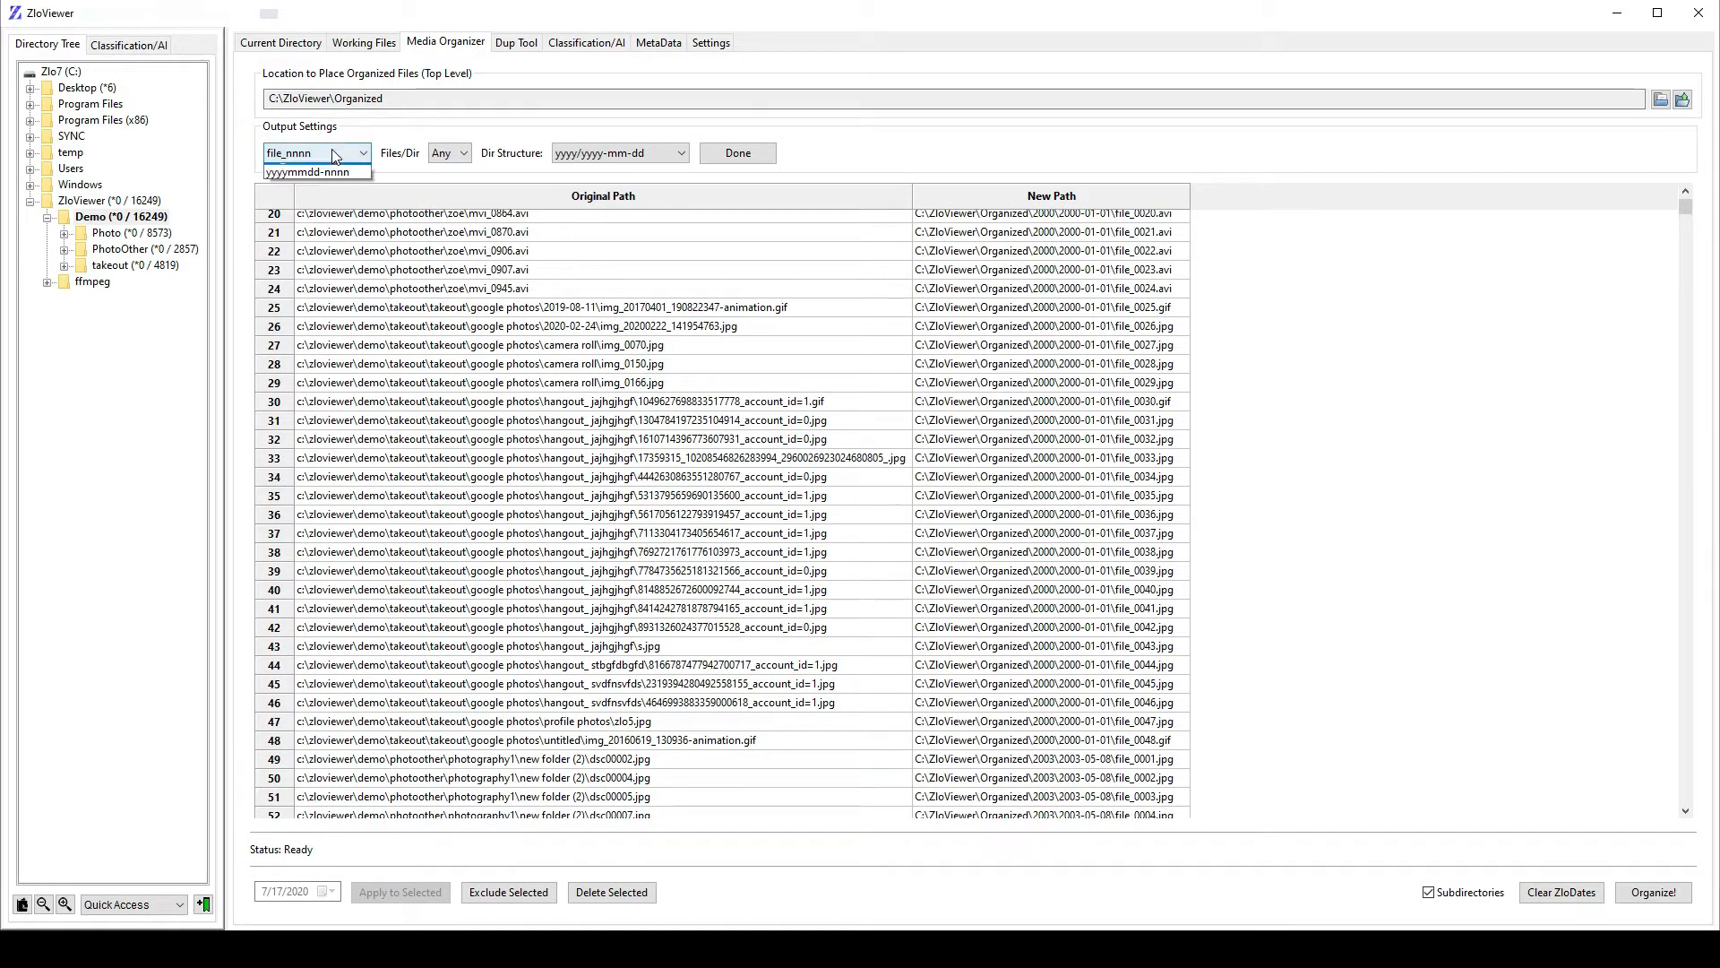
{"action": "left_click", "coordinate": [312, 199]}
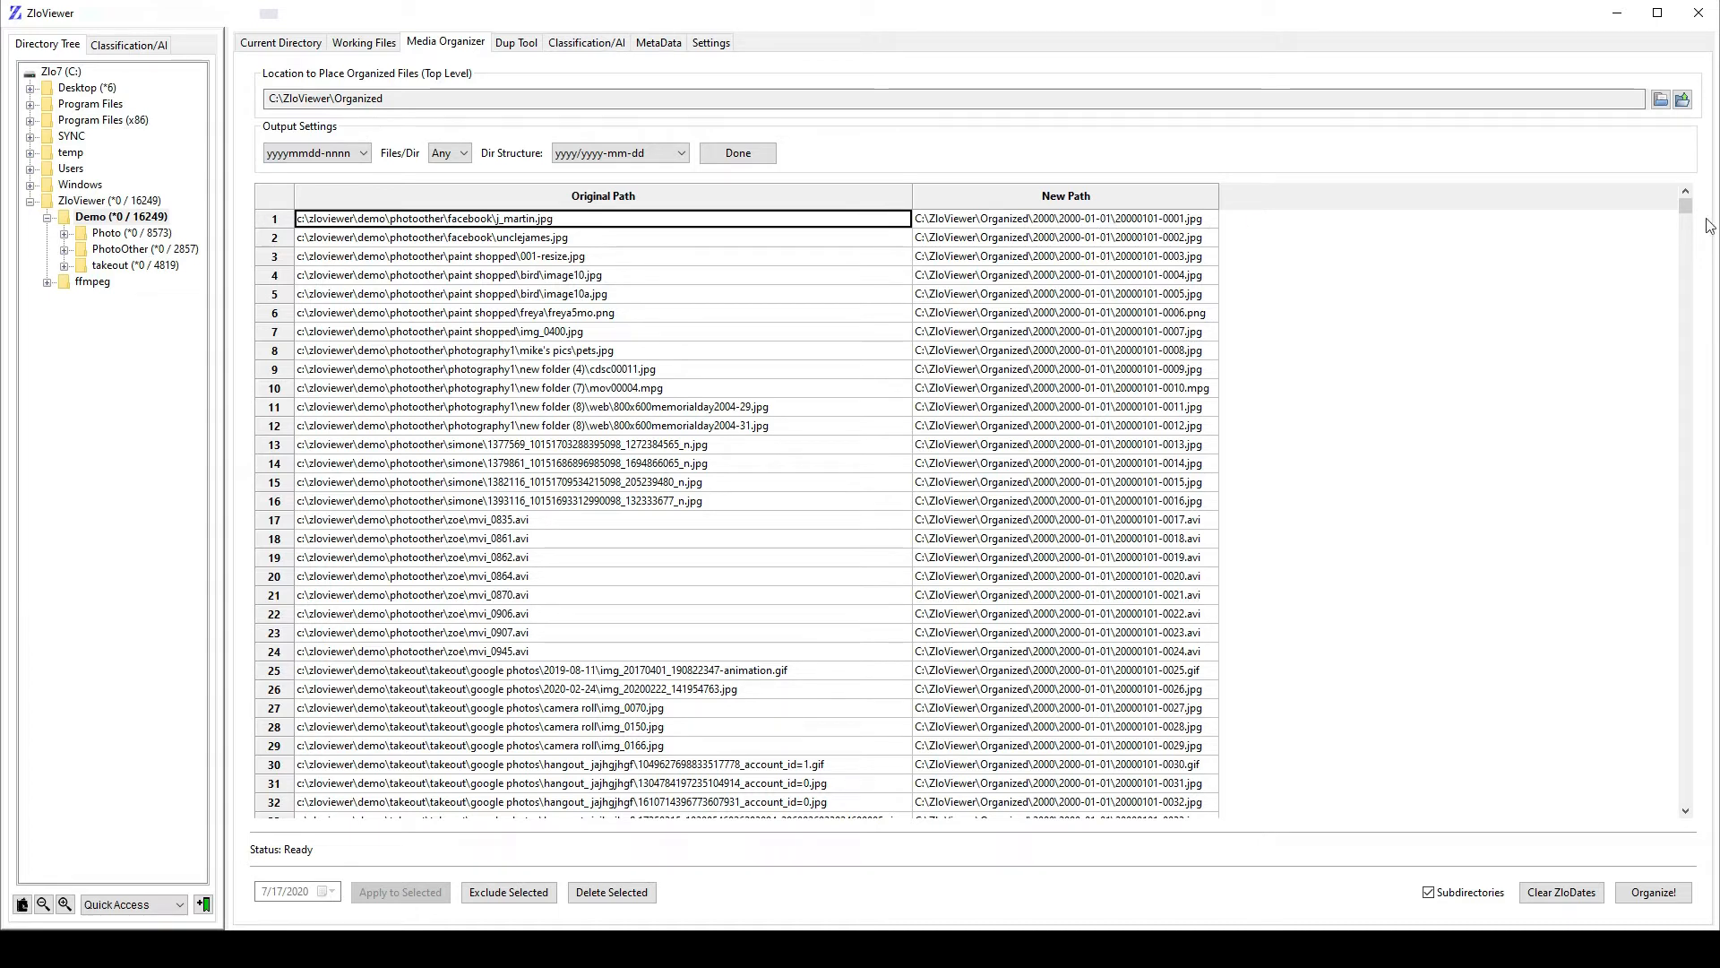
{"action": "left_click_drag", "start_coordinate": [1687, 215], "coordinate": [1689, 806]}
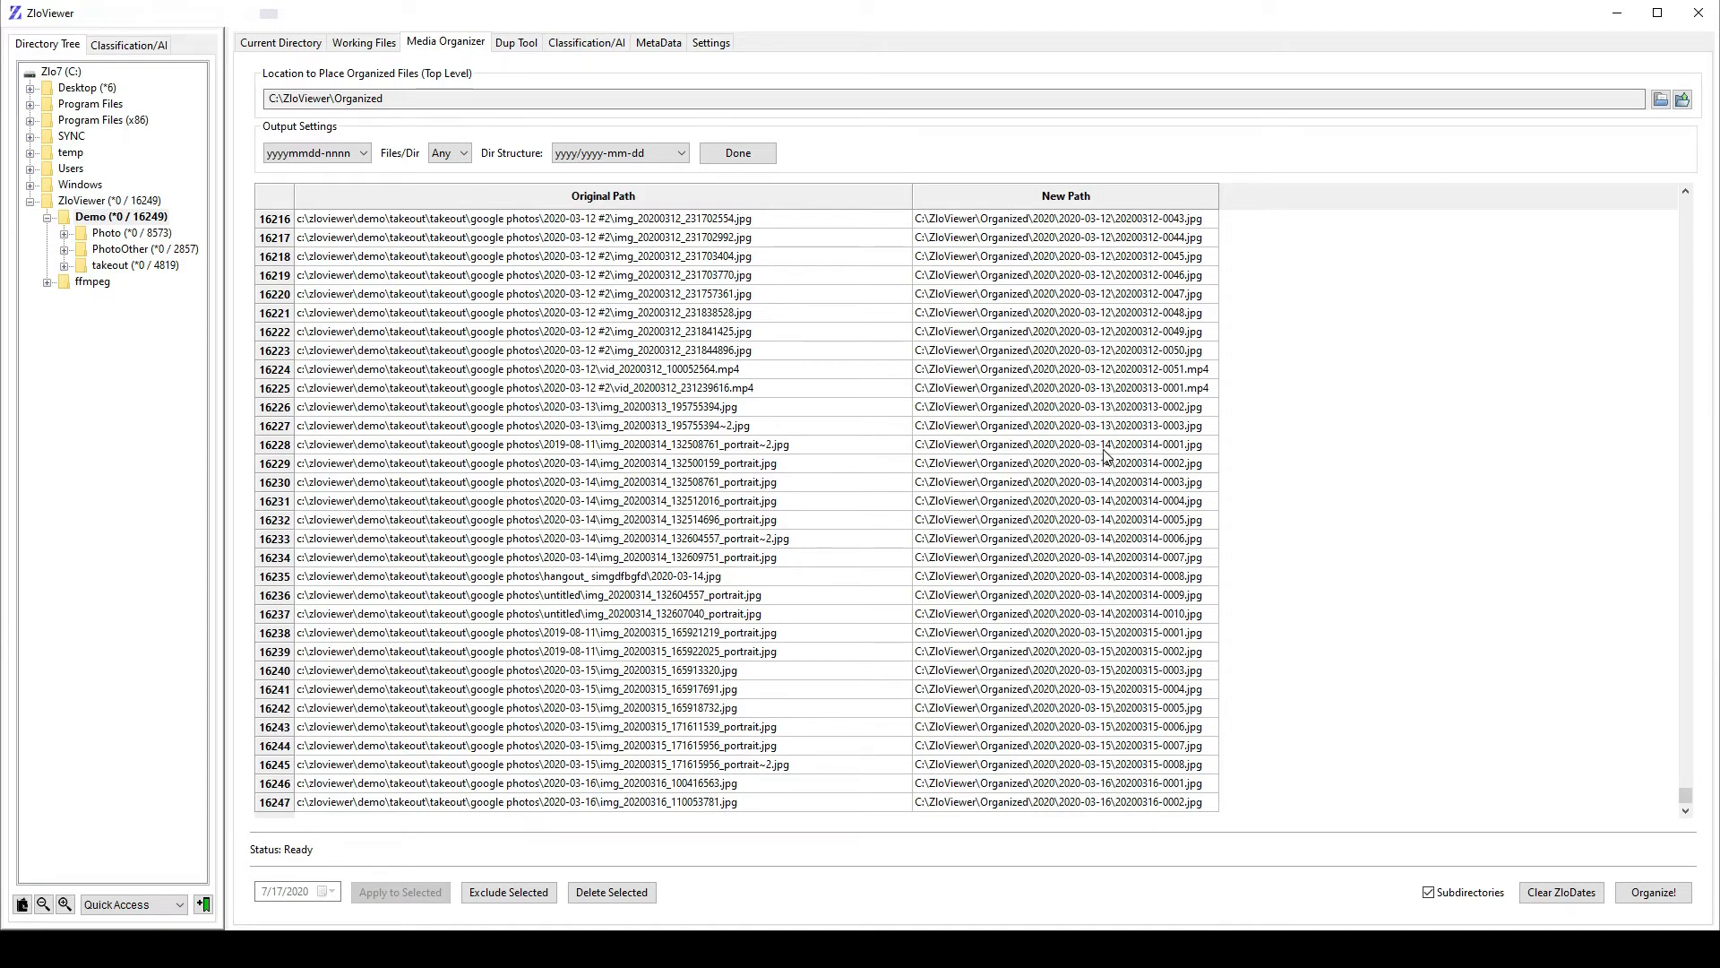
{"action": "left_click_drag", "start_coordinate": [1684, 796], "coordinate": [1605, 199]}
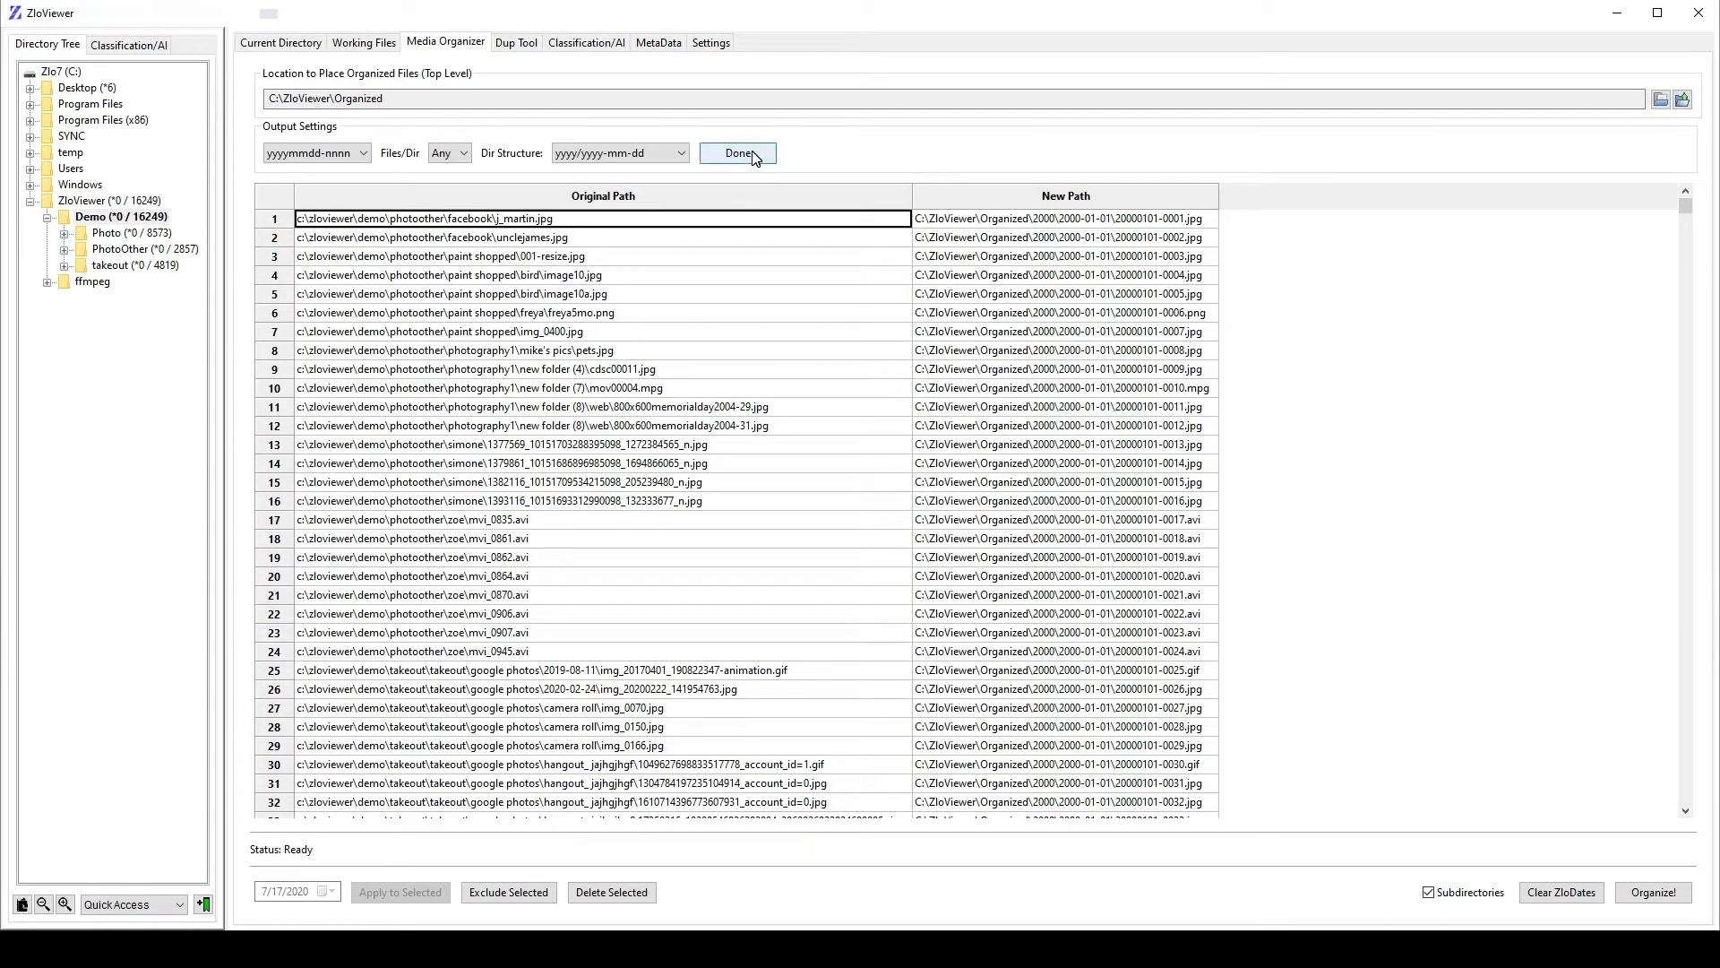
Organize the files and allow creation of the destination folder C:\ZloViewer\Organized.
{"action": "left_click", "coordinate": [1649, 893]}
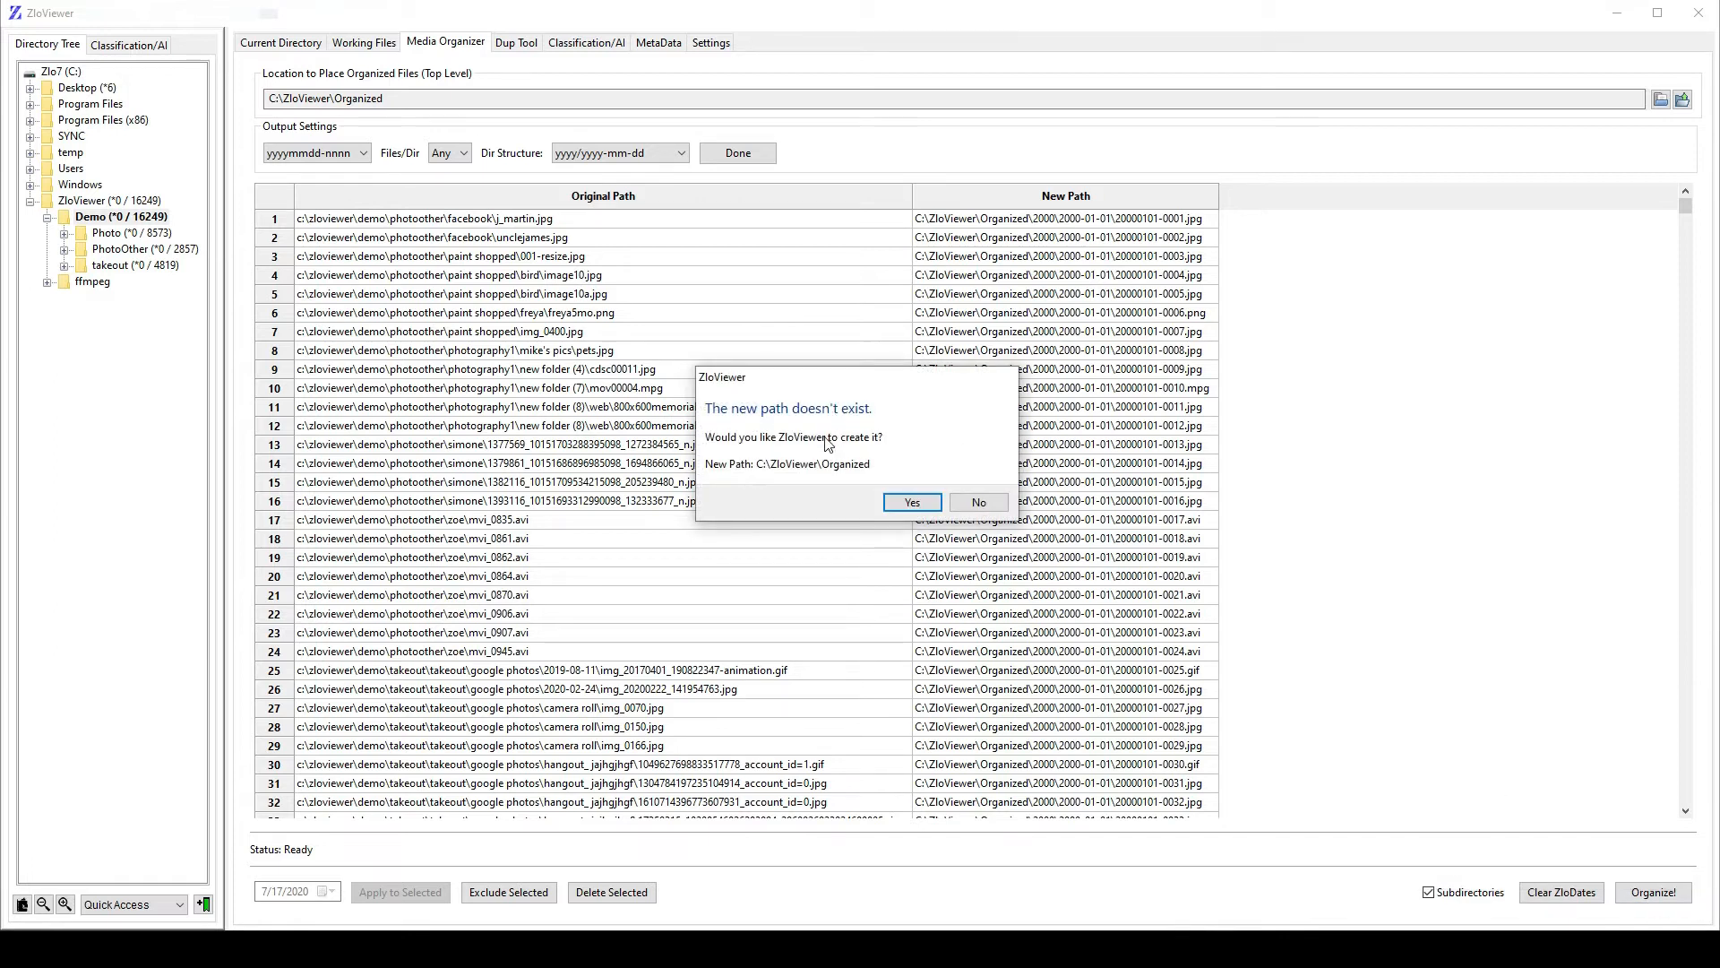
{"action": "left_click", "coordinate": [911, 503]}
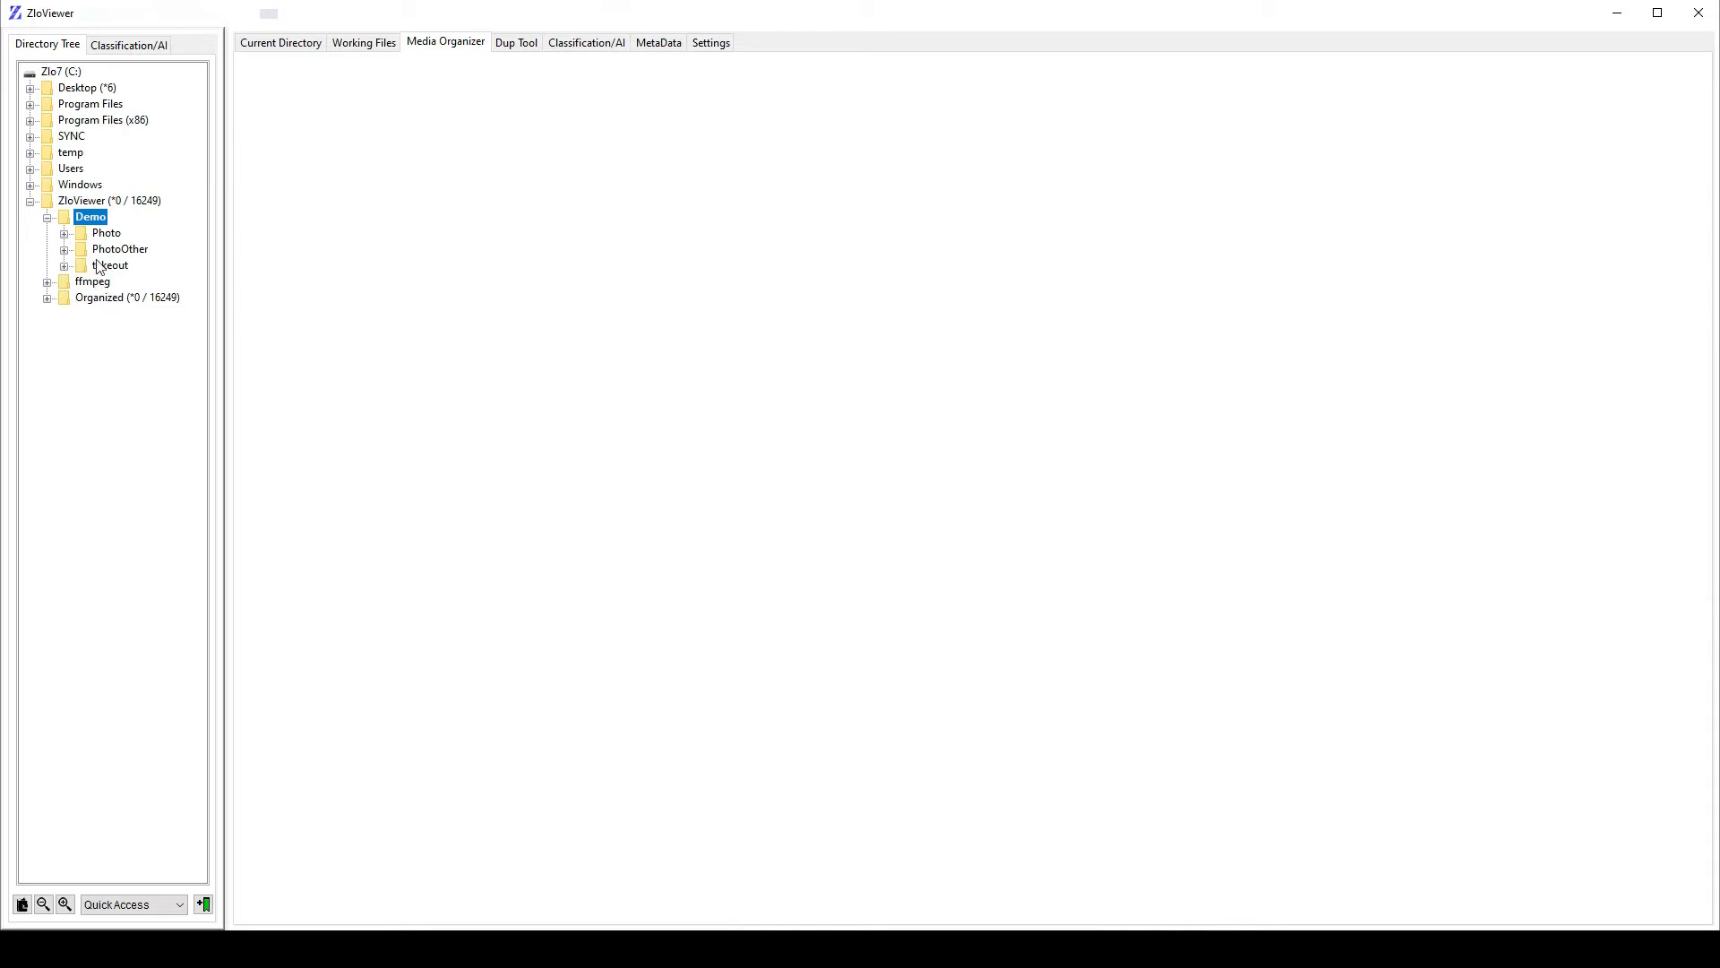
Expand the Demo takeout folder down to the Google Photos date folders and widen the directory tree to show full names.
{"action": "left_click", "coordinate": [65, 266]}
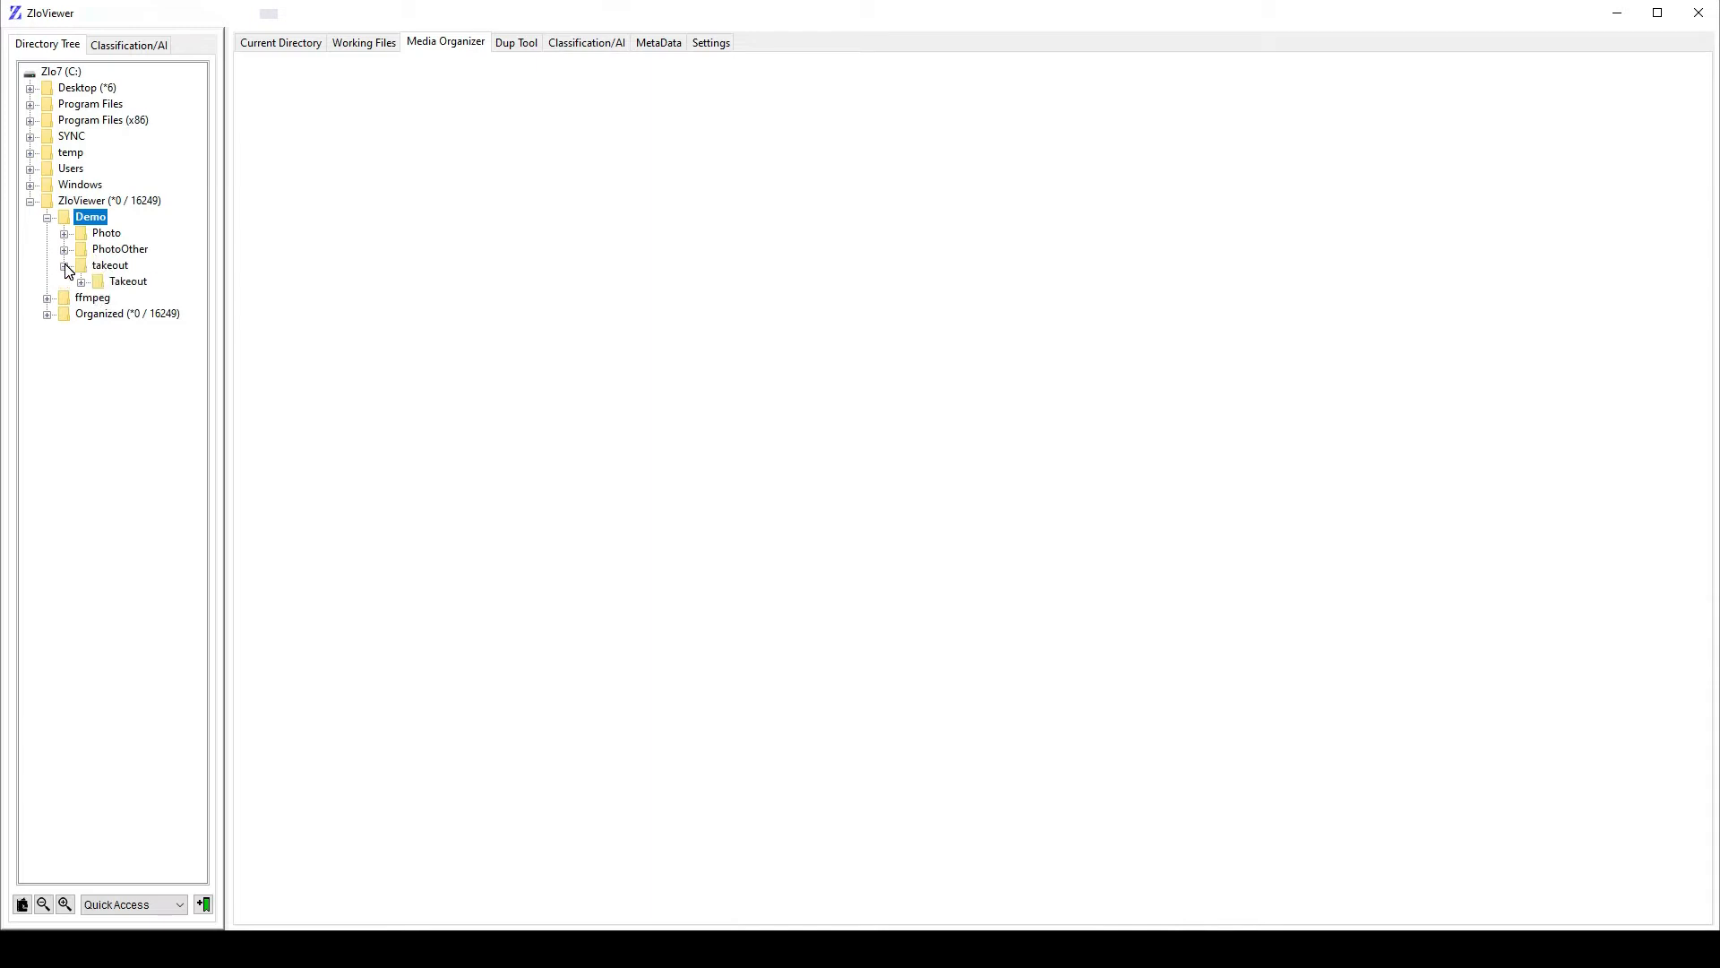
{"action": "left_click", "coordinate": [81, 283]}
{"action": "left_click", "coordinate": [99, 298]}
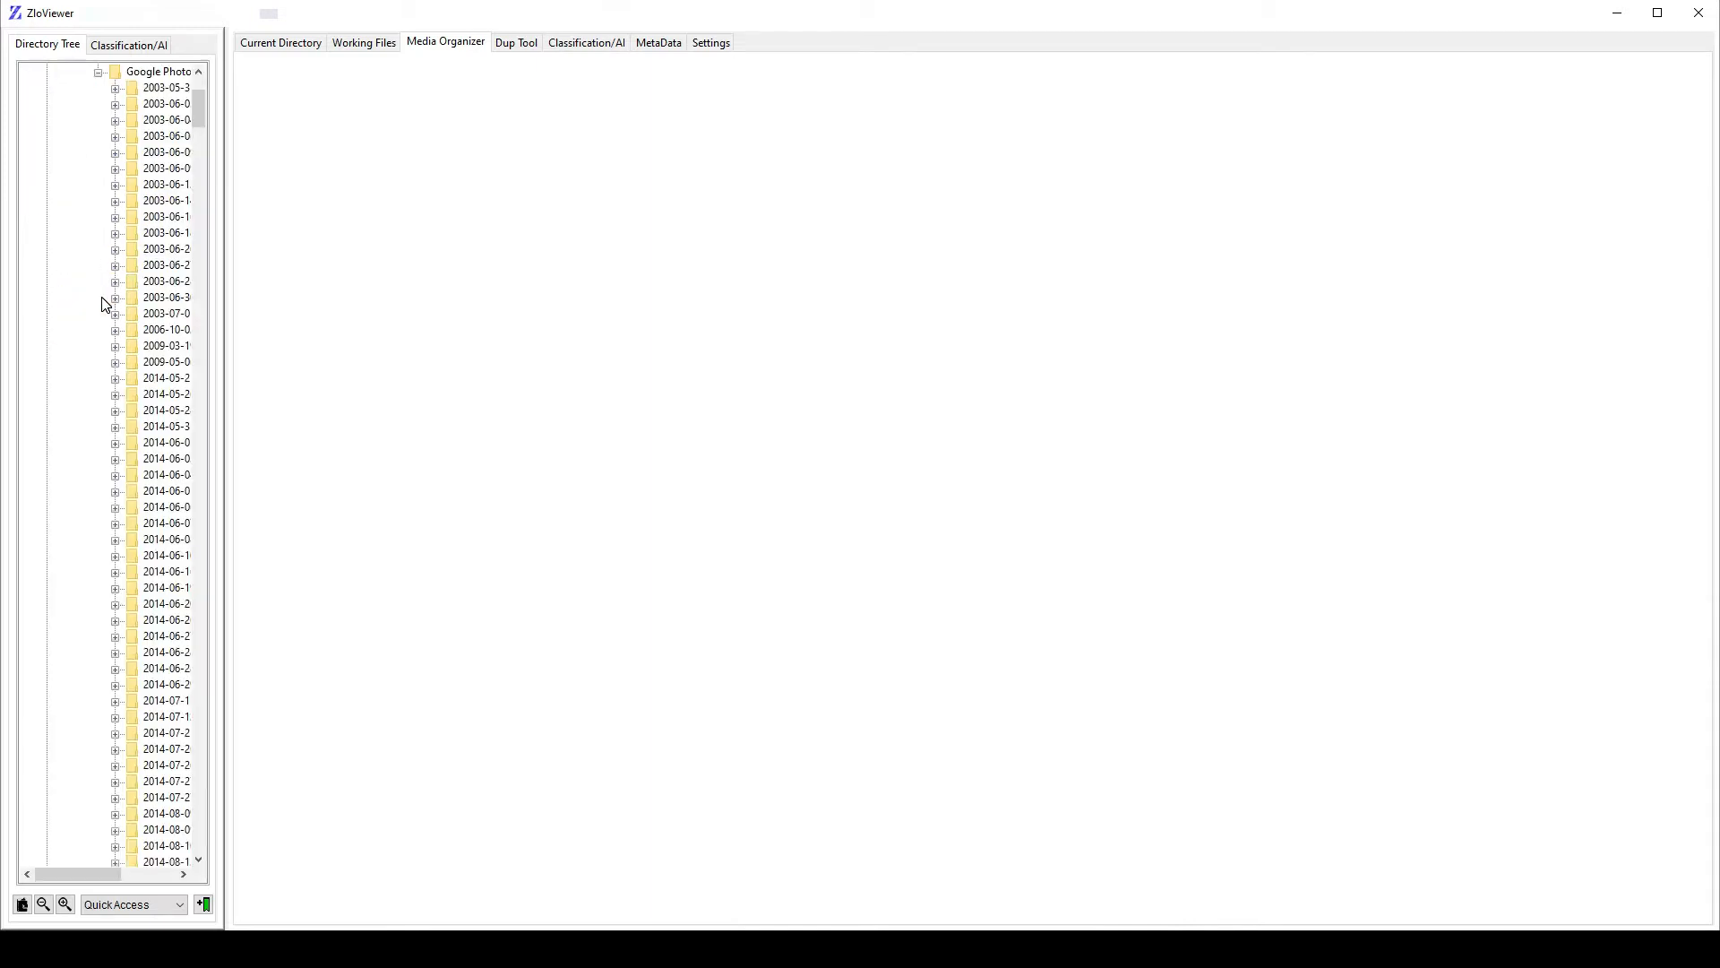
{"action": "scroll", "coordinate": [197, 276], "scroll_direction": "up", "scroll_amount": 5}
{"action": "scroll", "coordinate": [208, 296], "scroll_direction": "down", "scroll_amount": 1}
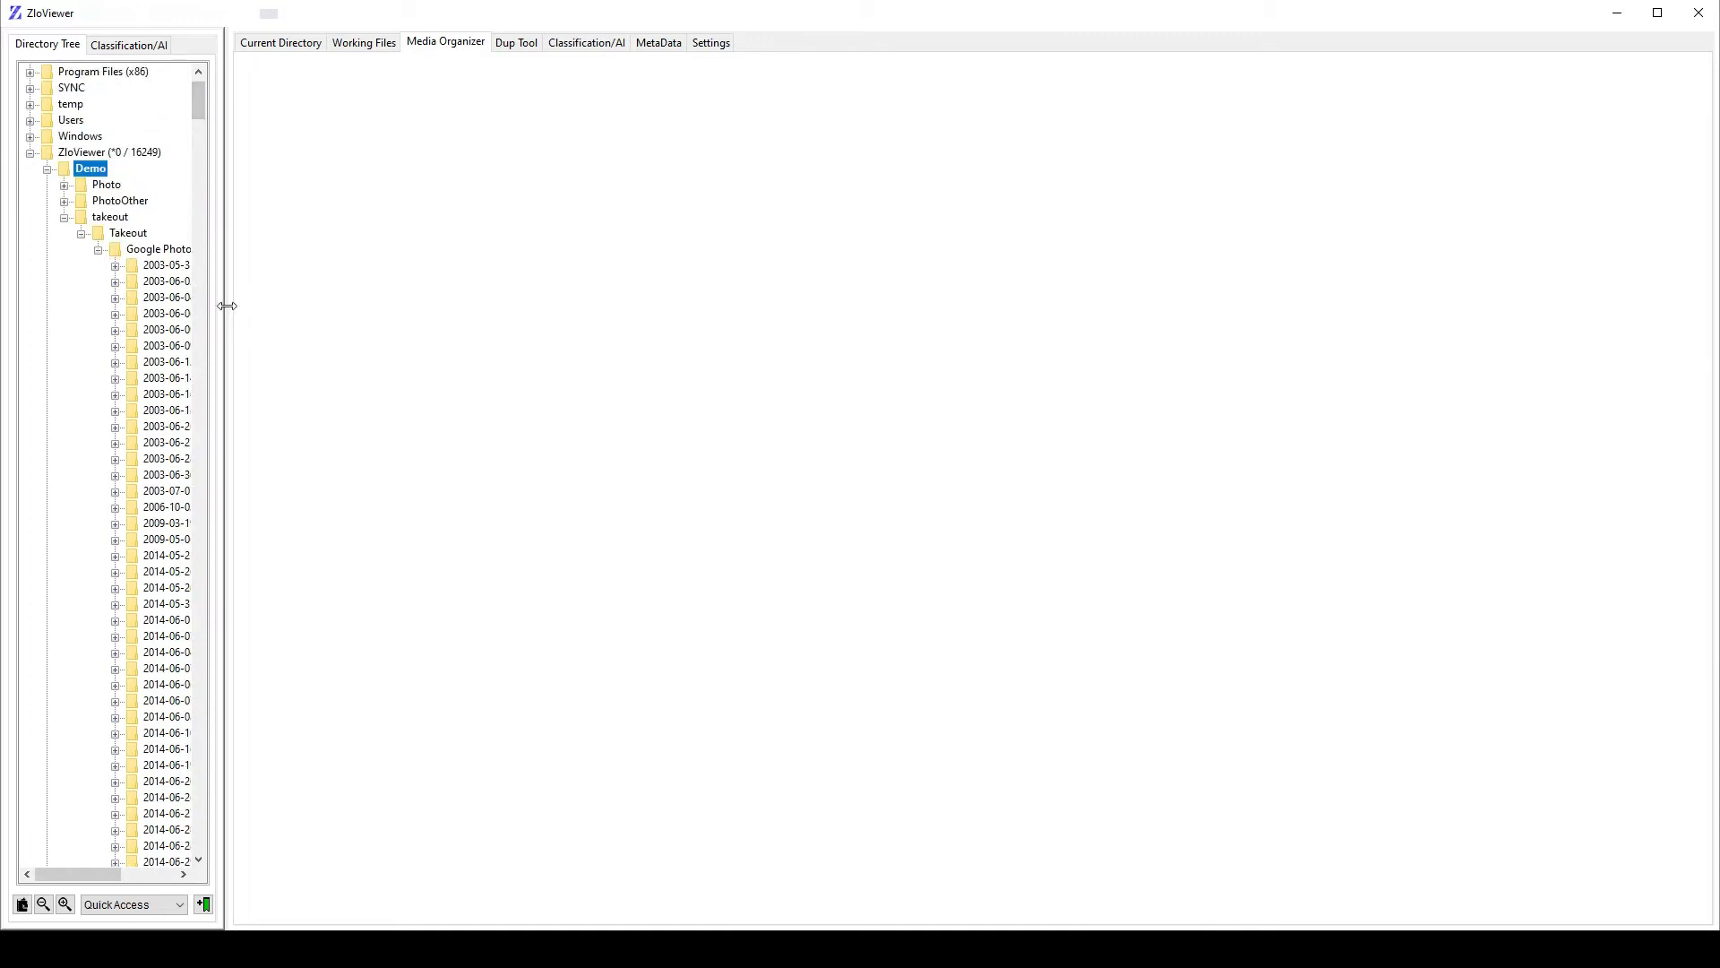
{"action": "left_click_drag", "start_coordinate": [226, 307], "coordinate": [272, 319]}
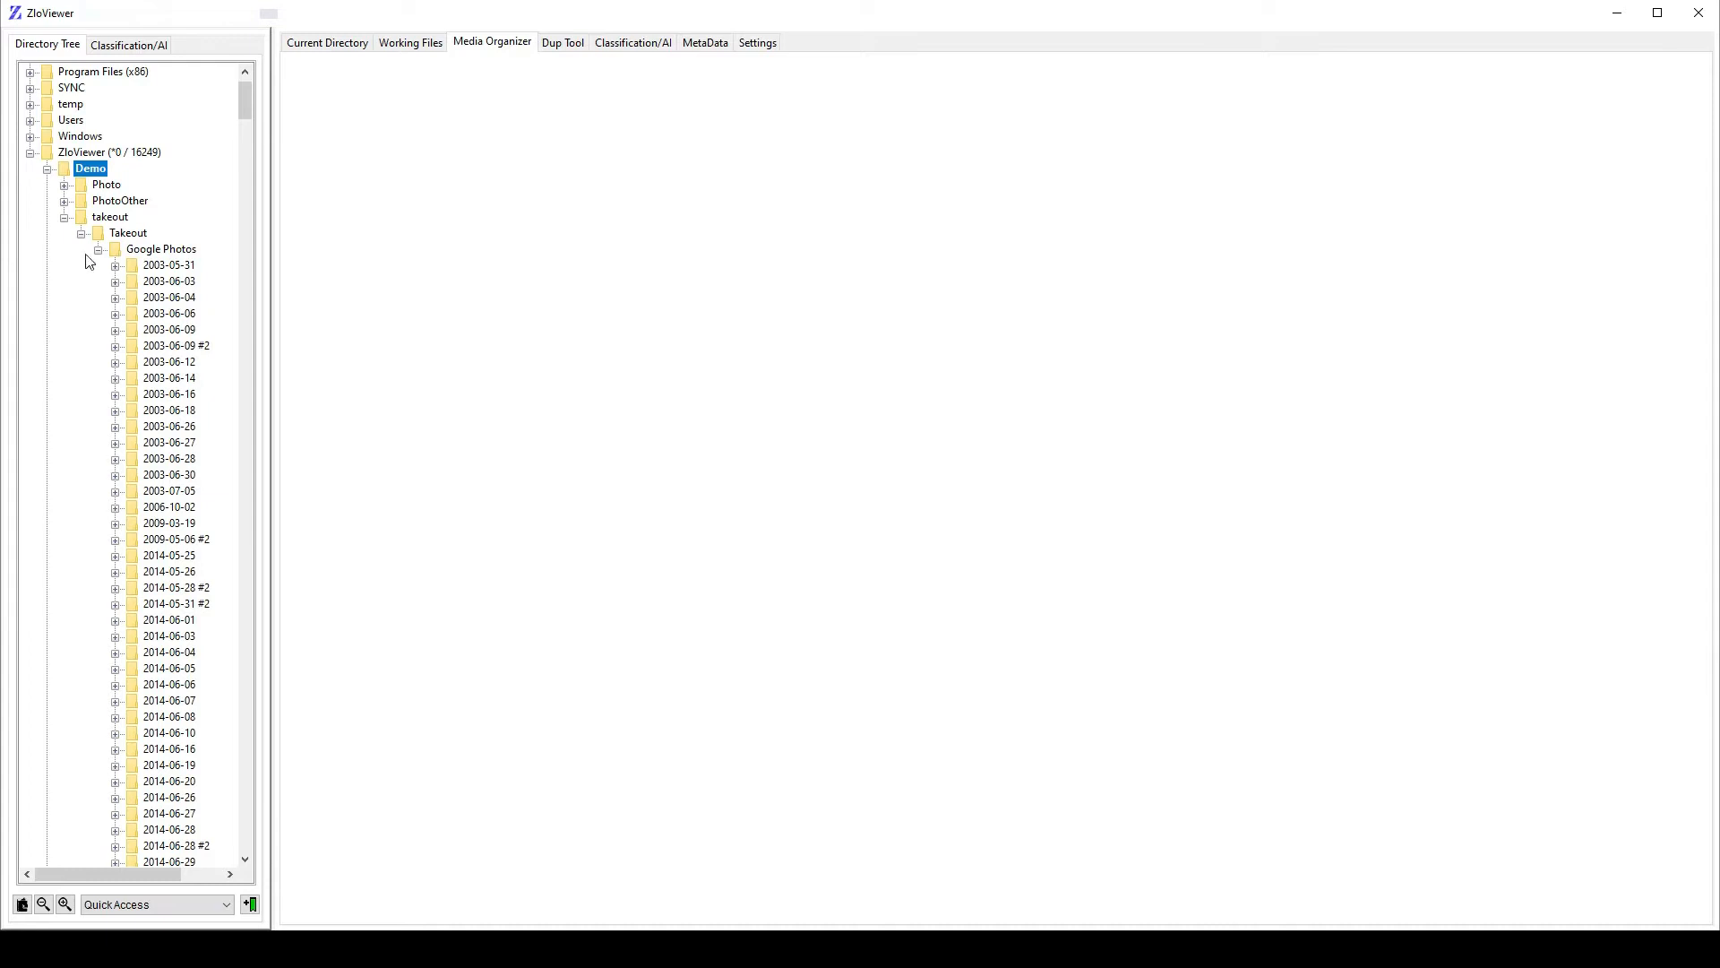
Open the 2003-05-31 folder in File Explorer and inspect its contents, plus folders 2003-06-09 #2 and 2014-05-28 #2.
{"action": "right_click", "coordinate": [153, 267]}
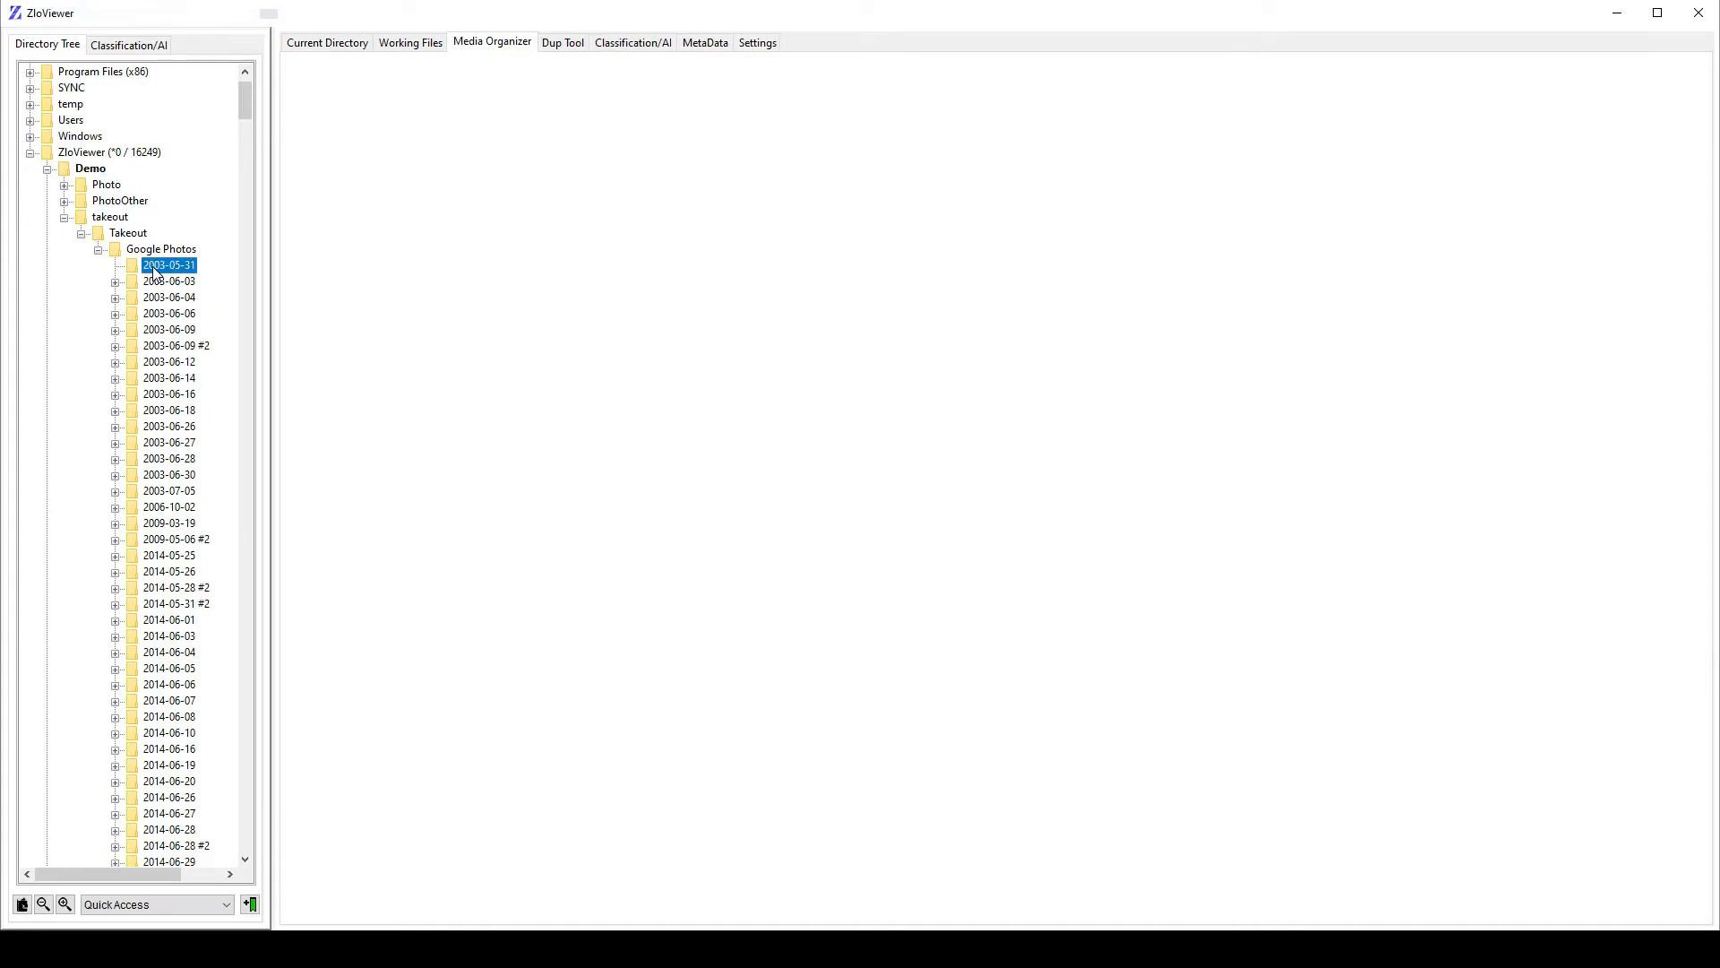
{"action": "left_click", "coordinate": [214, 322]}
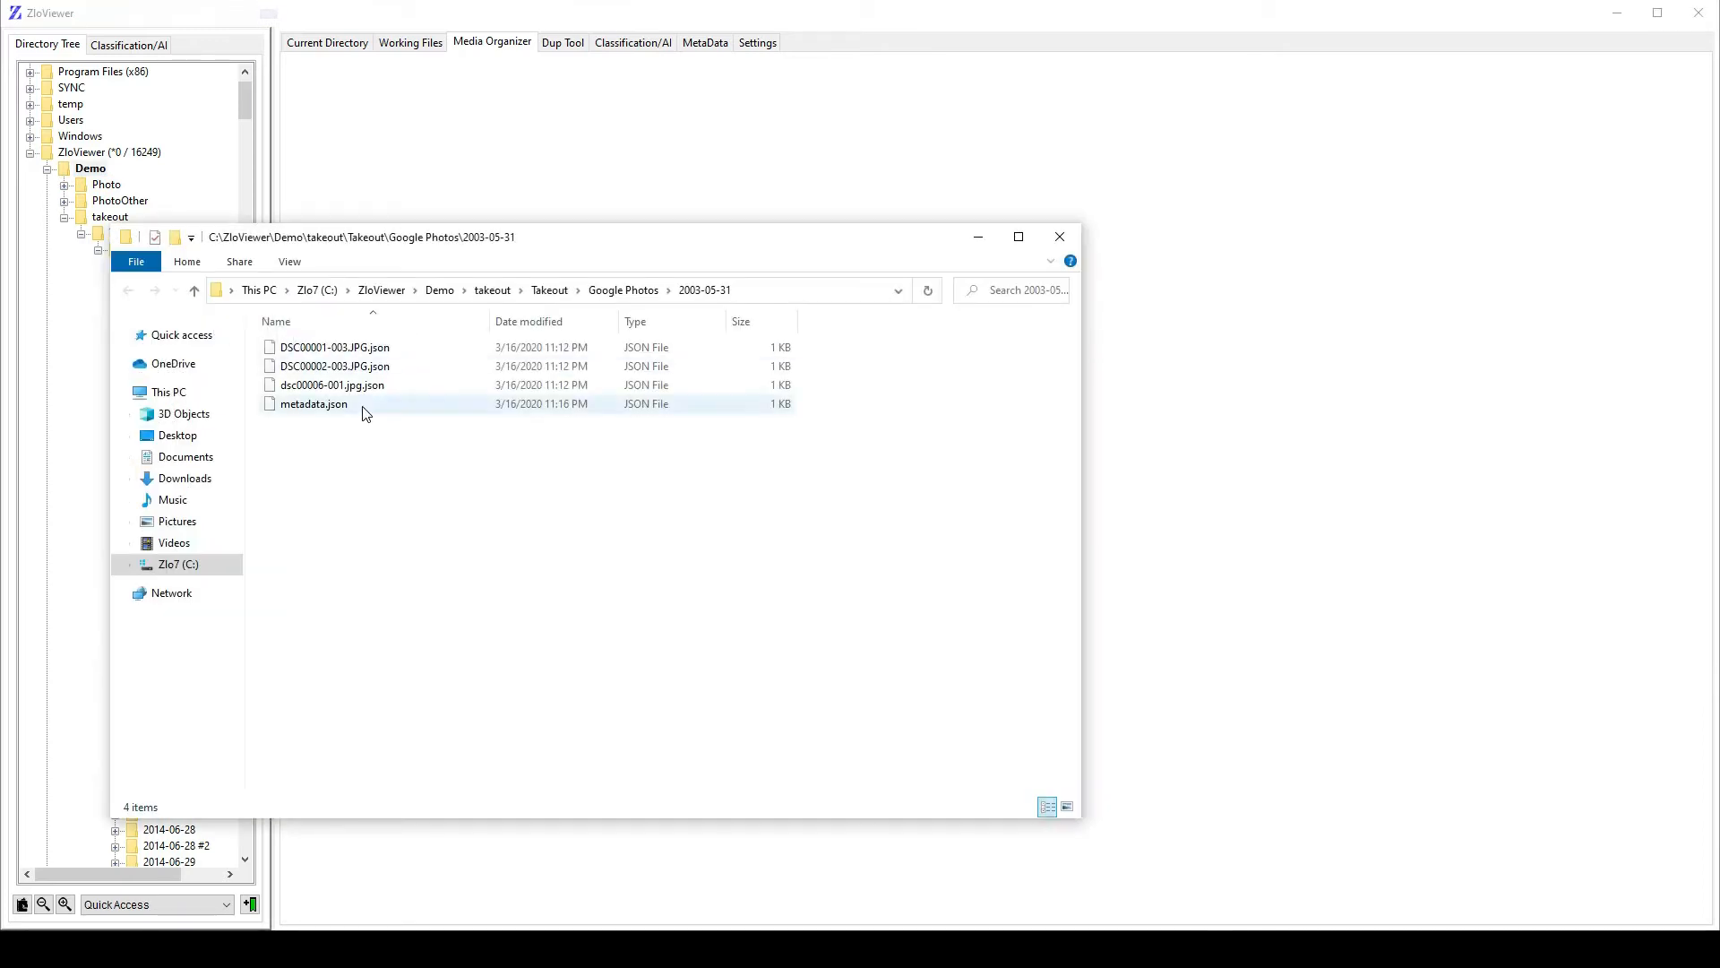
{"action": "left_click", "coordinate": [624, 290]}
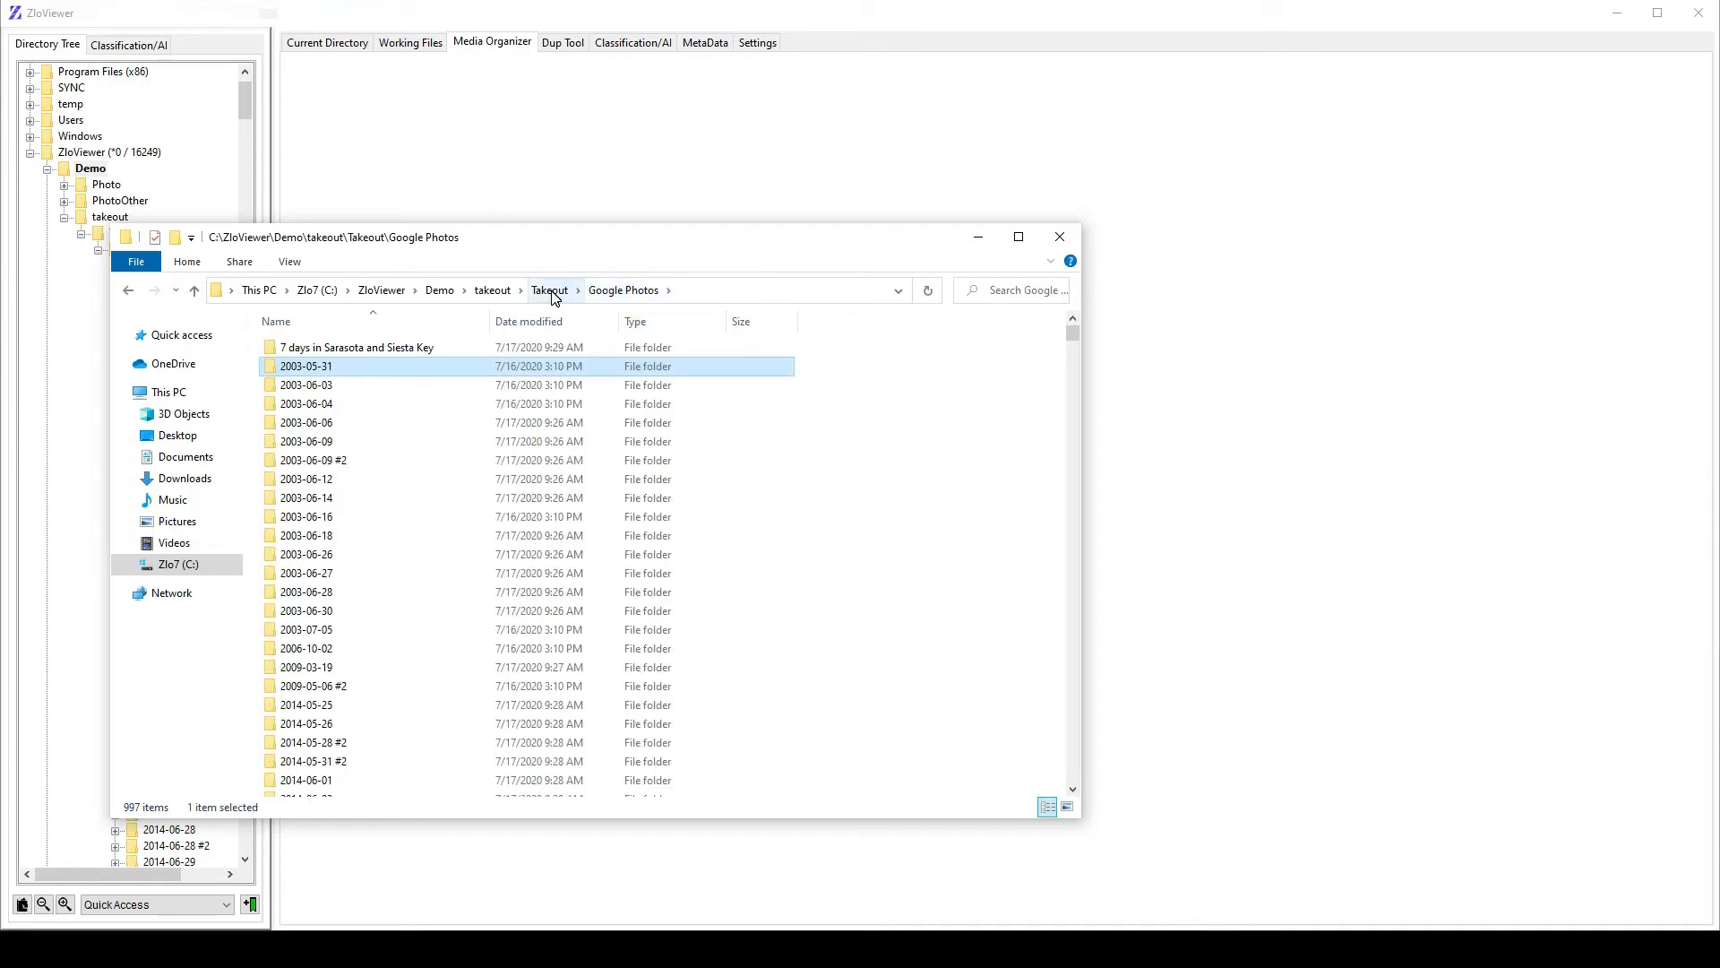
{"action": "double_click", "coordinate": [315, 459]}
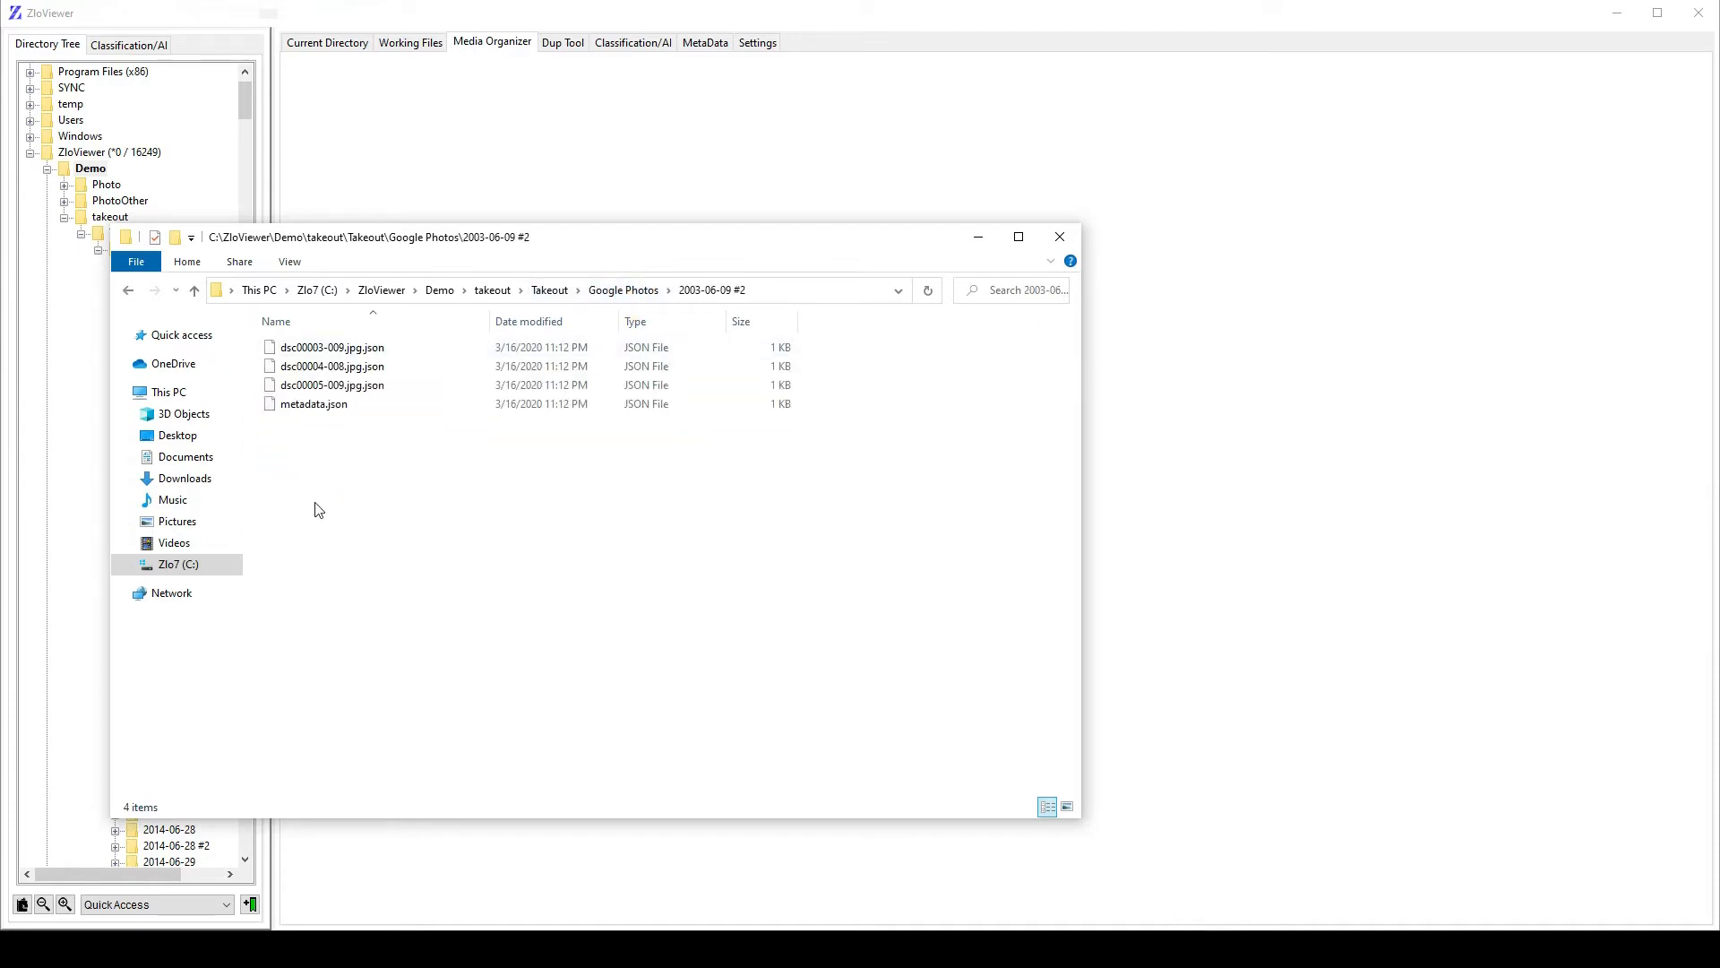
{"action": "left_click", "coordinate": [624, 290]}
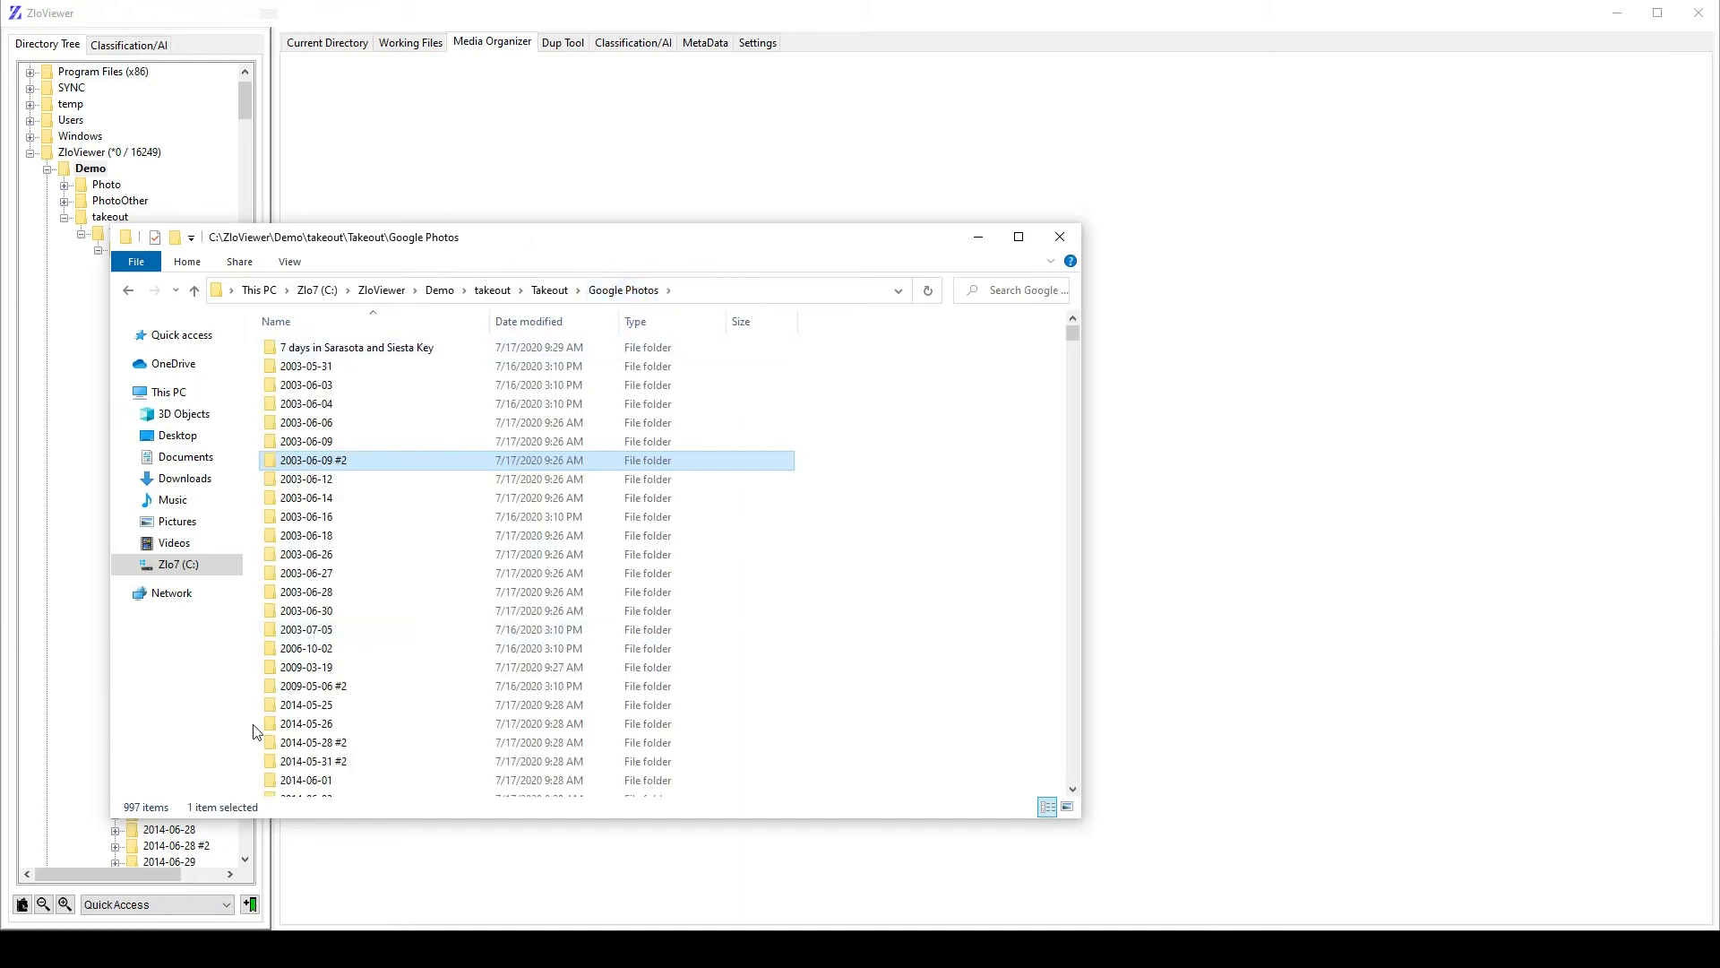
{"action": "double_click", "coordinate": [345, 742]}
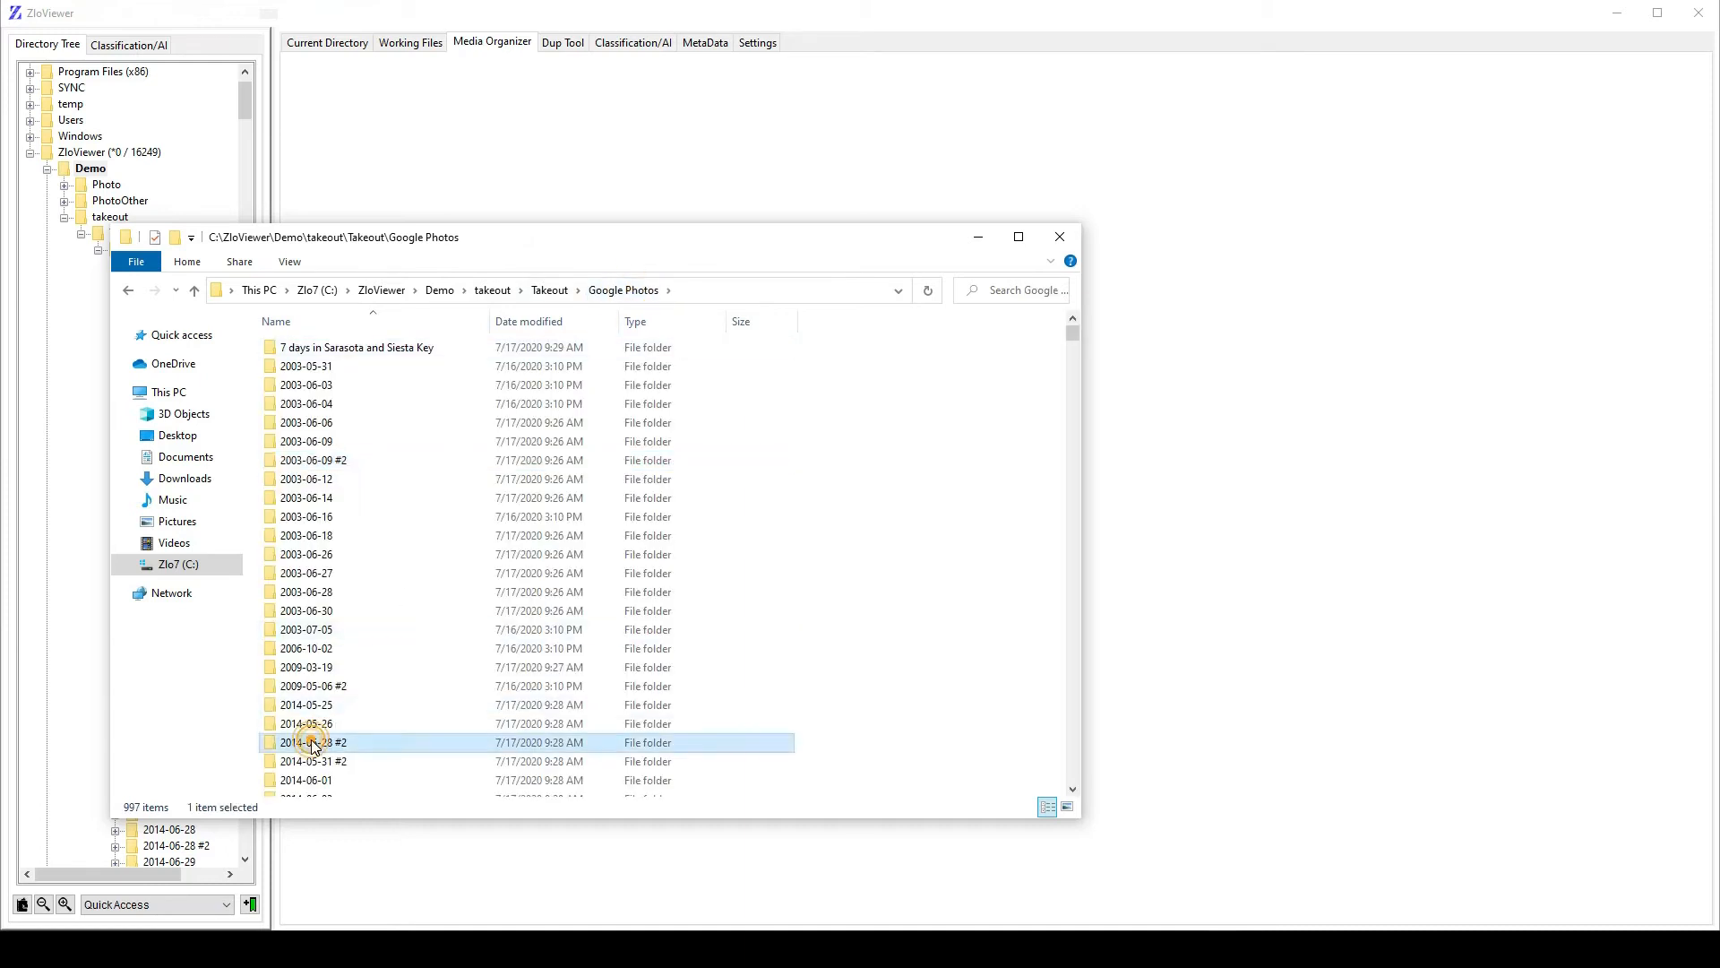
Go up to the Demo folder, search it for *.json, and select the first 24_ITEM_24_PACK_HEAVY_DUTY_BATTERIES file.
{"action": "left_click", "coordinate": [625, 290]}
{"action": "left_click", "coordinate": [549, 290]}
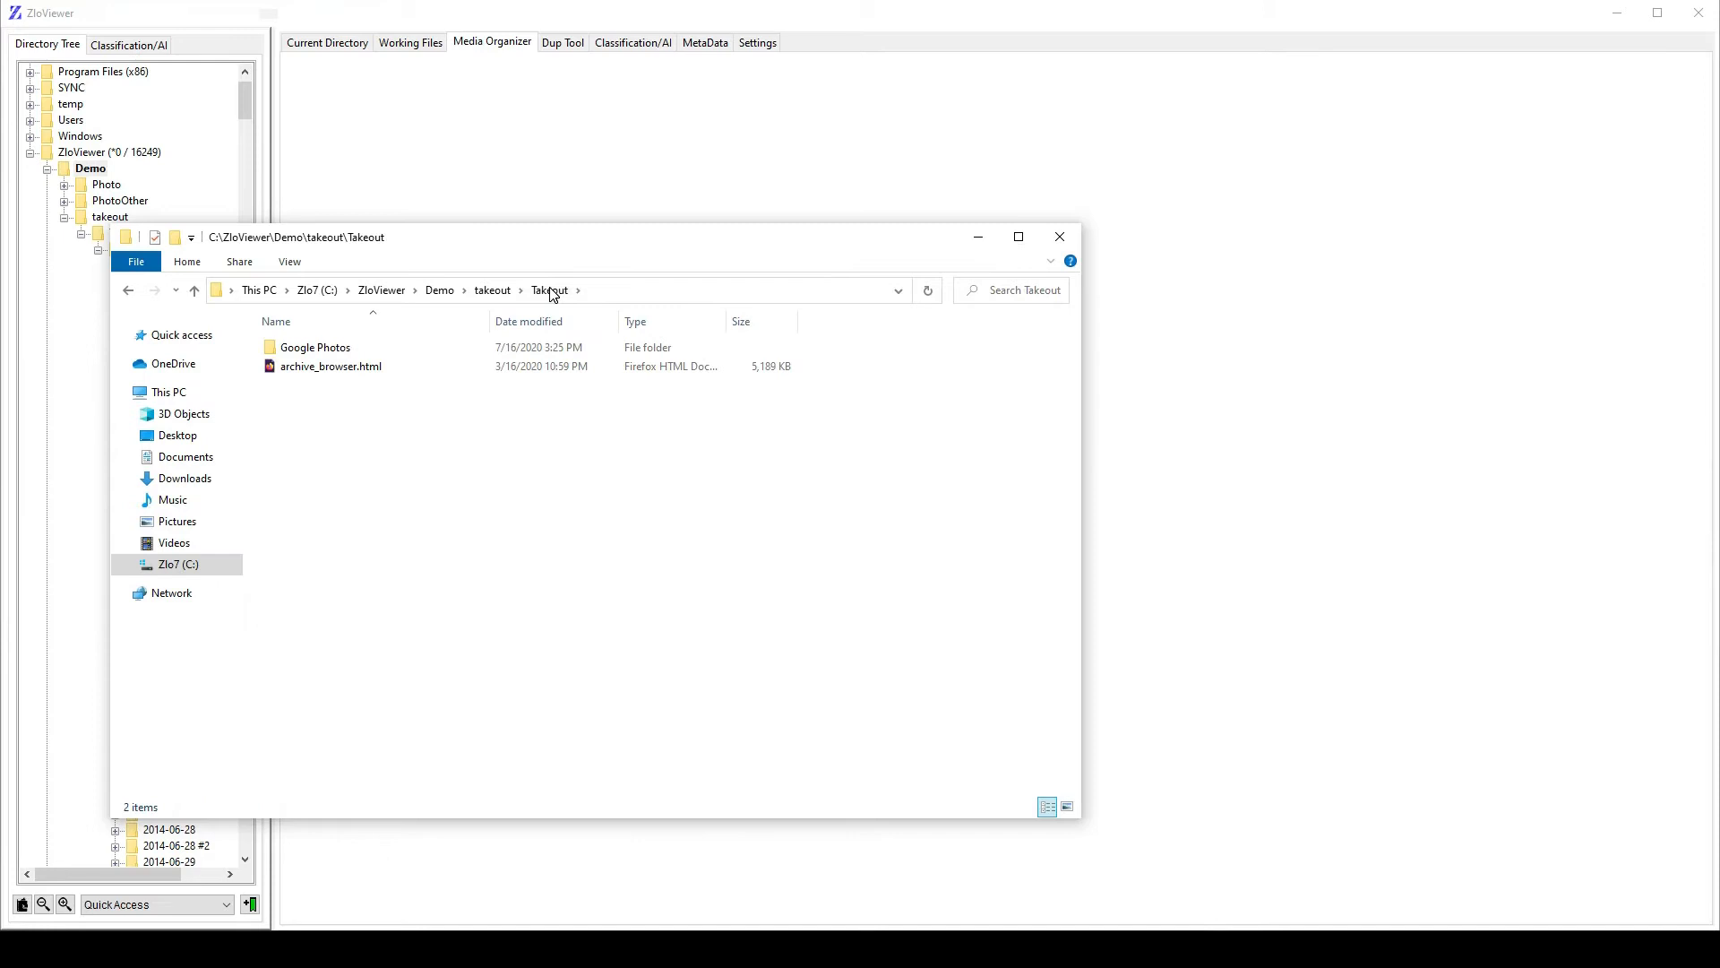
{"action": "left_click", "coordinate": [491, 291]}
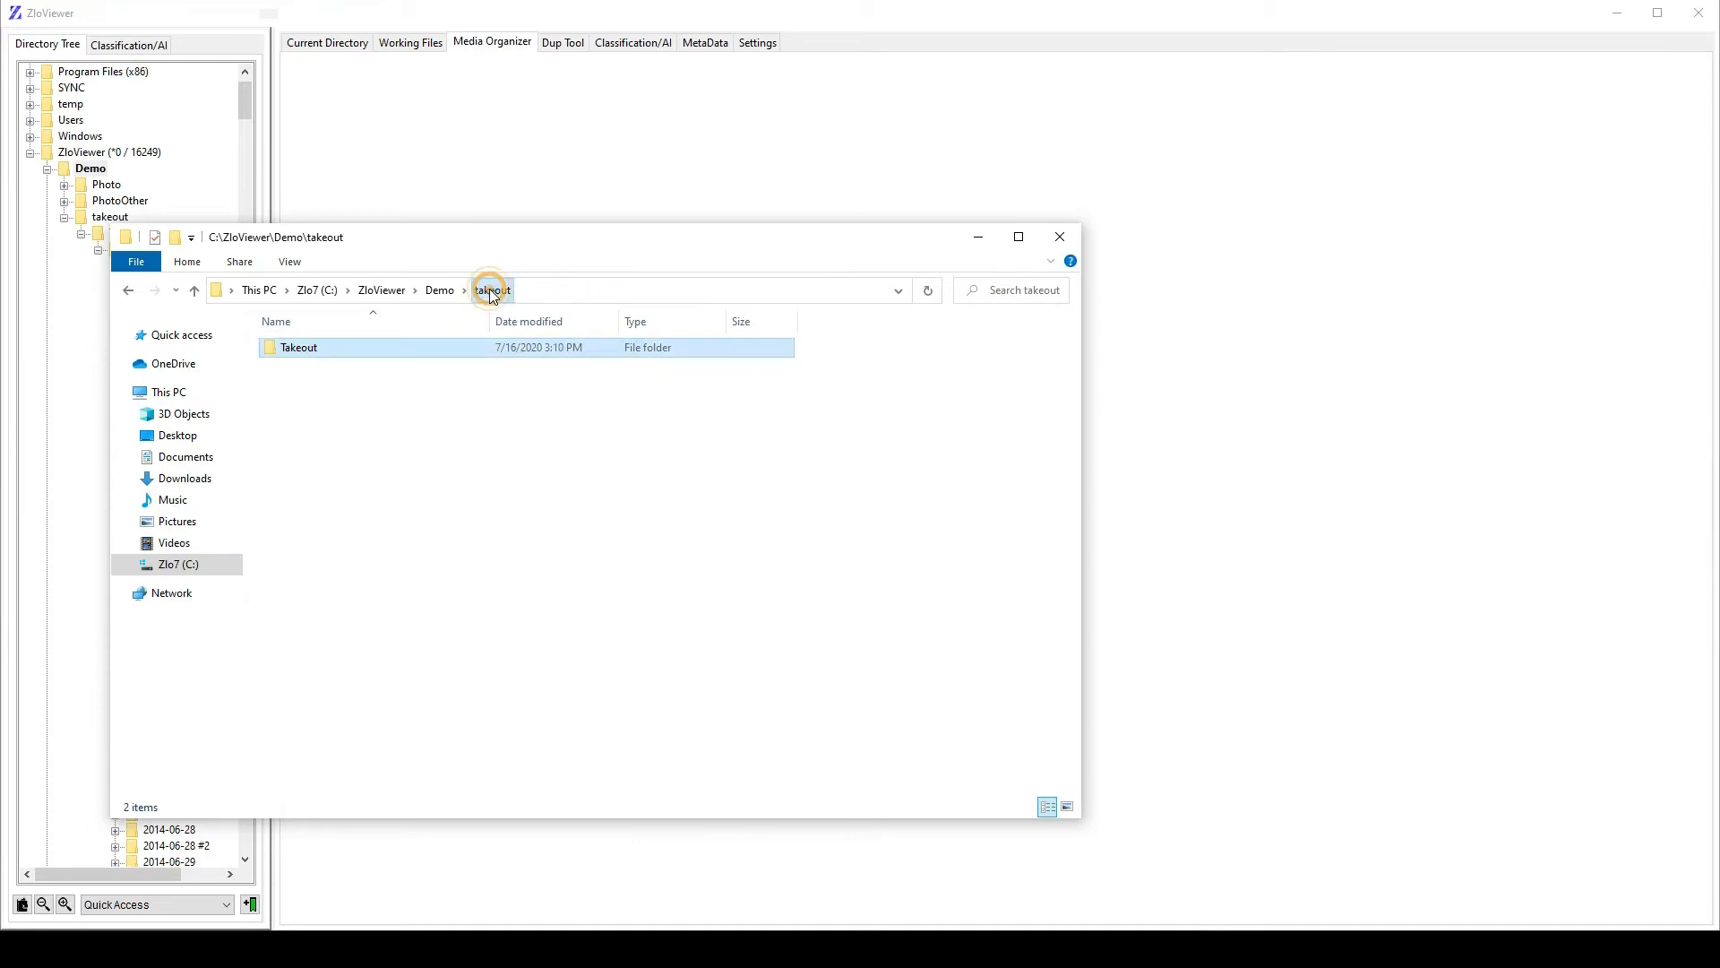
{"action": "left_click", "coordinate": [441, 291]}
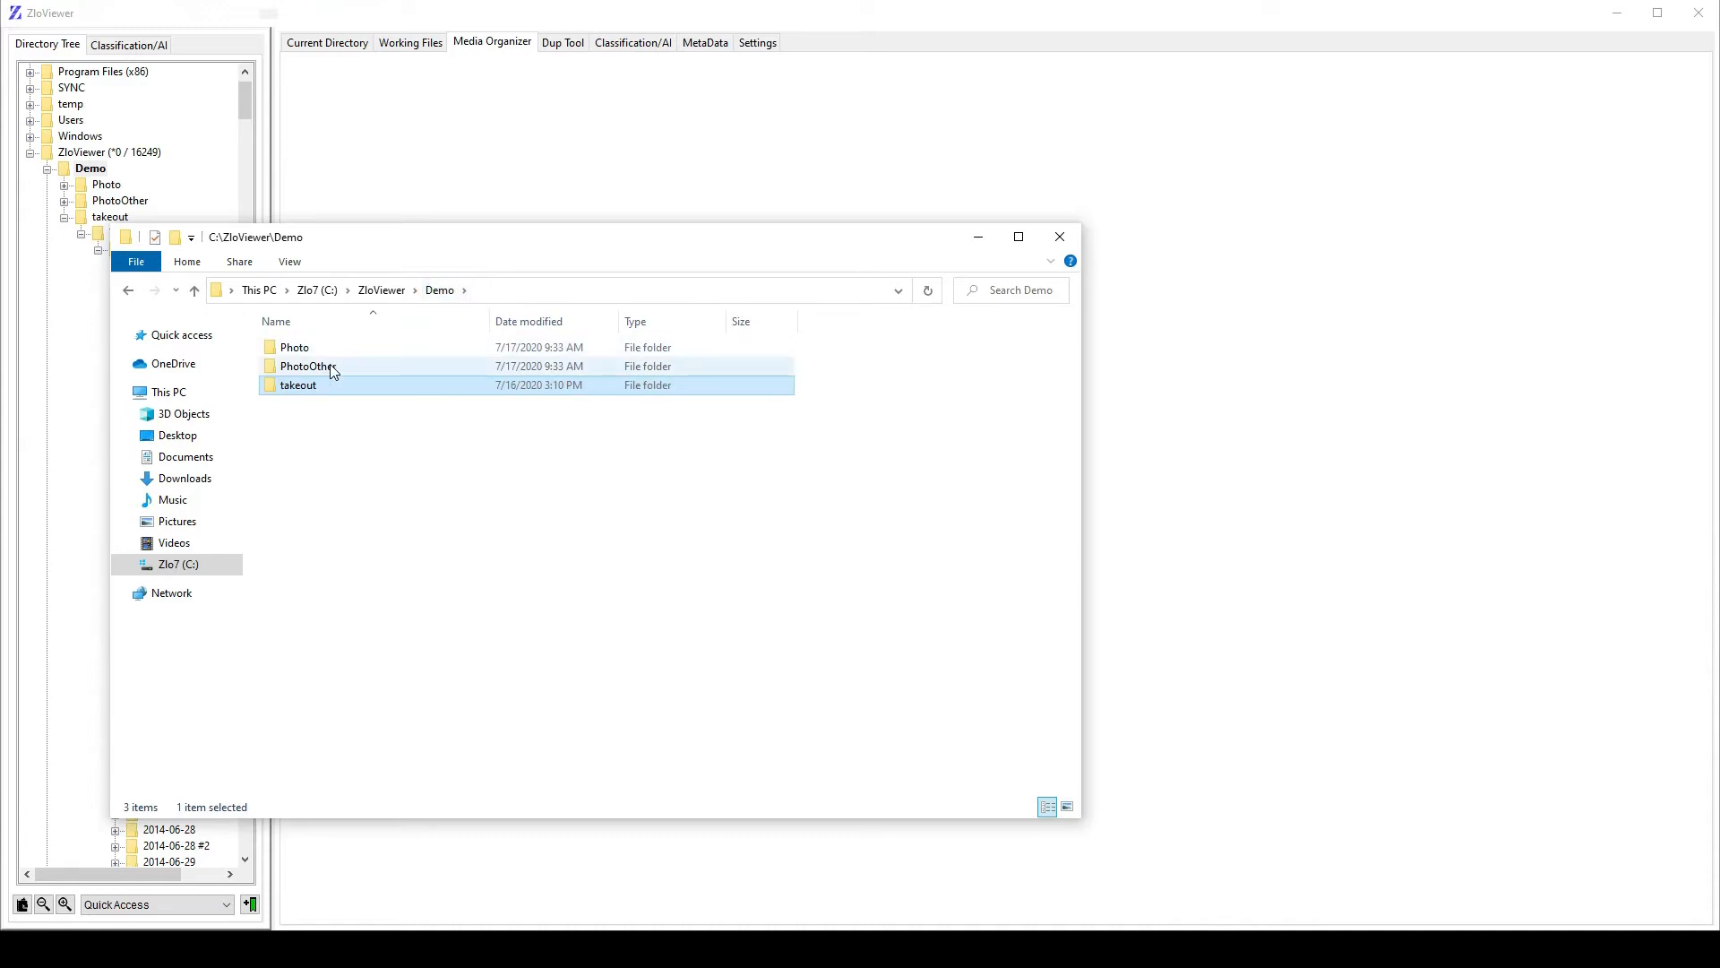
{"action": "left_click", "coordinate": [1019, 290]}
{"action": "type", "text": "*"}
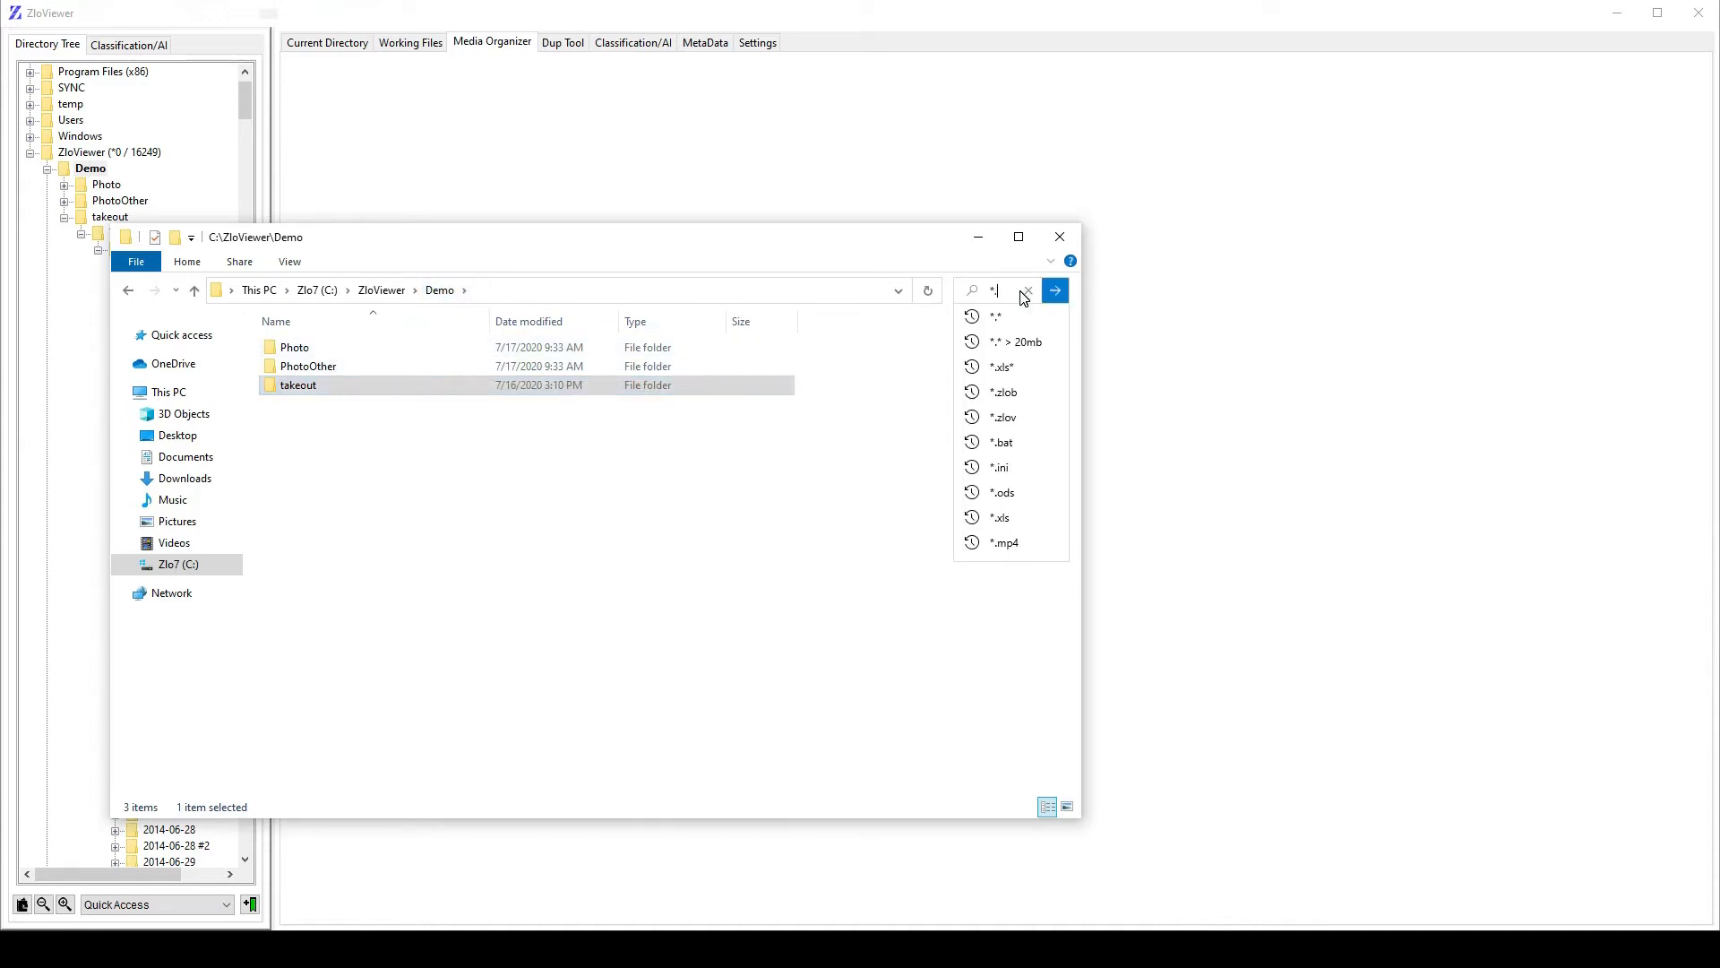
{"action": "key", "text": "BackSpace"}
{"action": "type", "text": "json"}
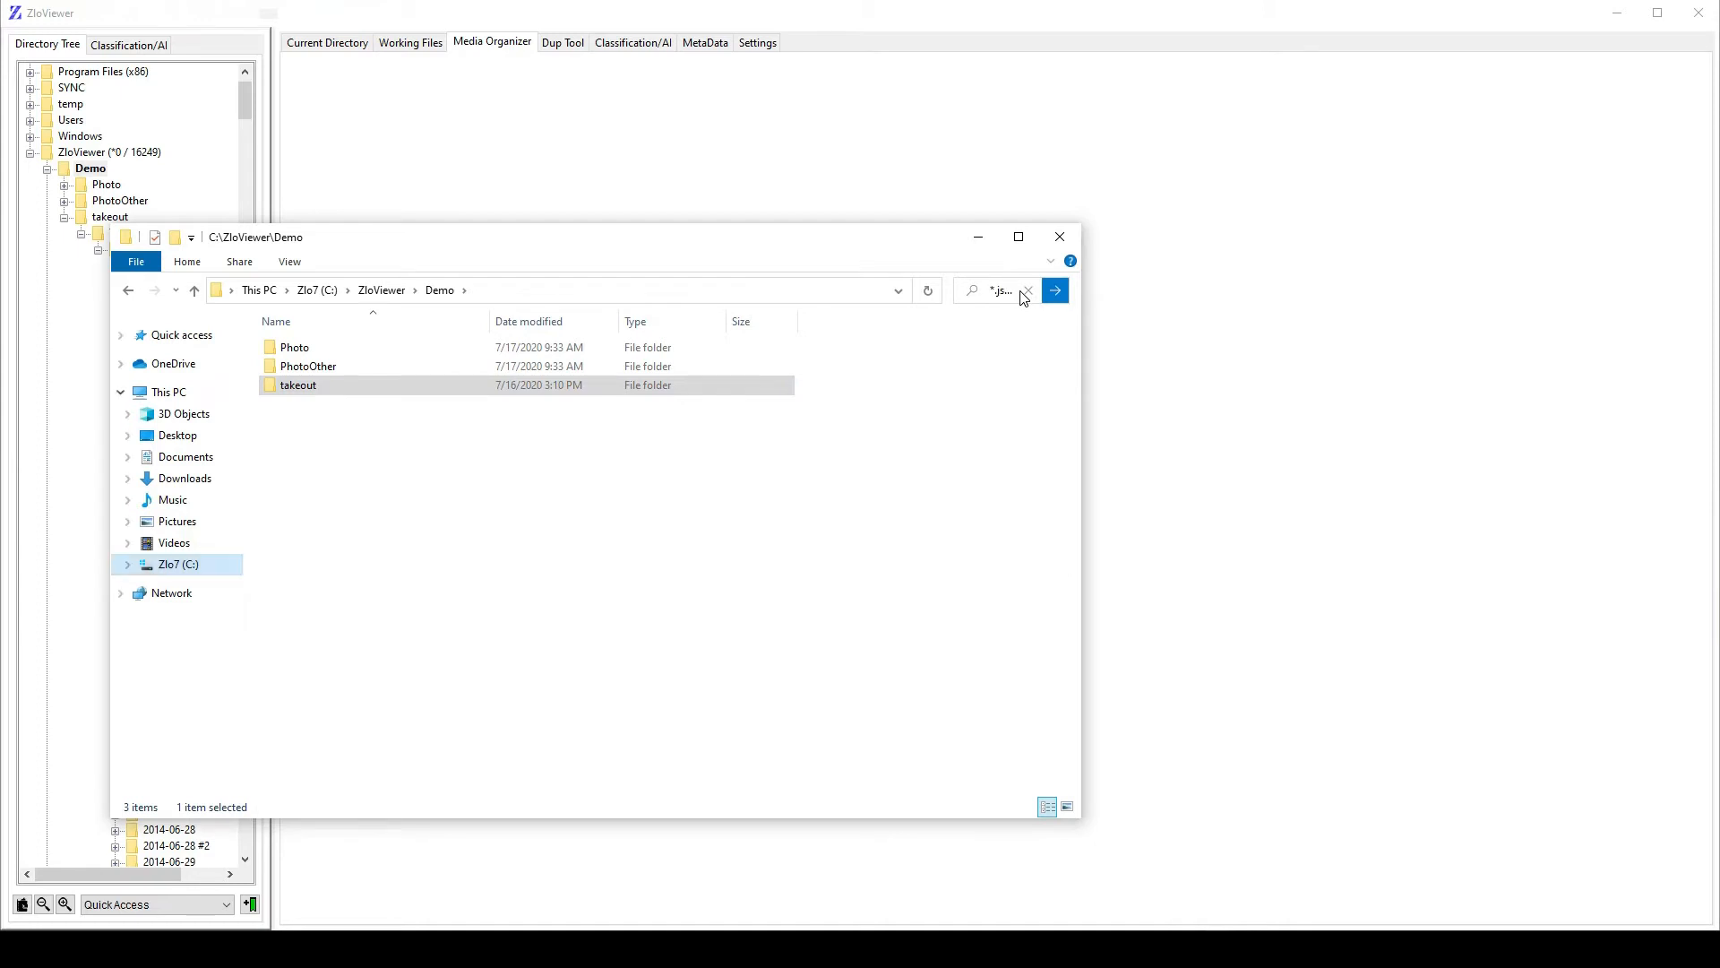
{"action": "key", "text": "Return"}
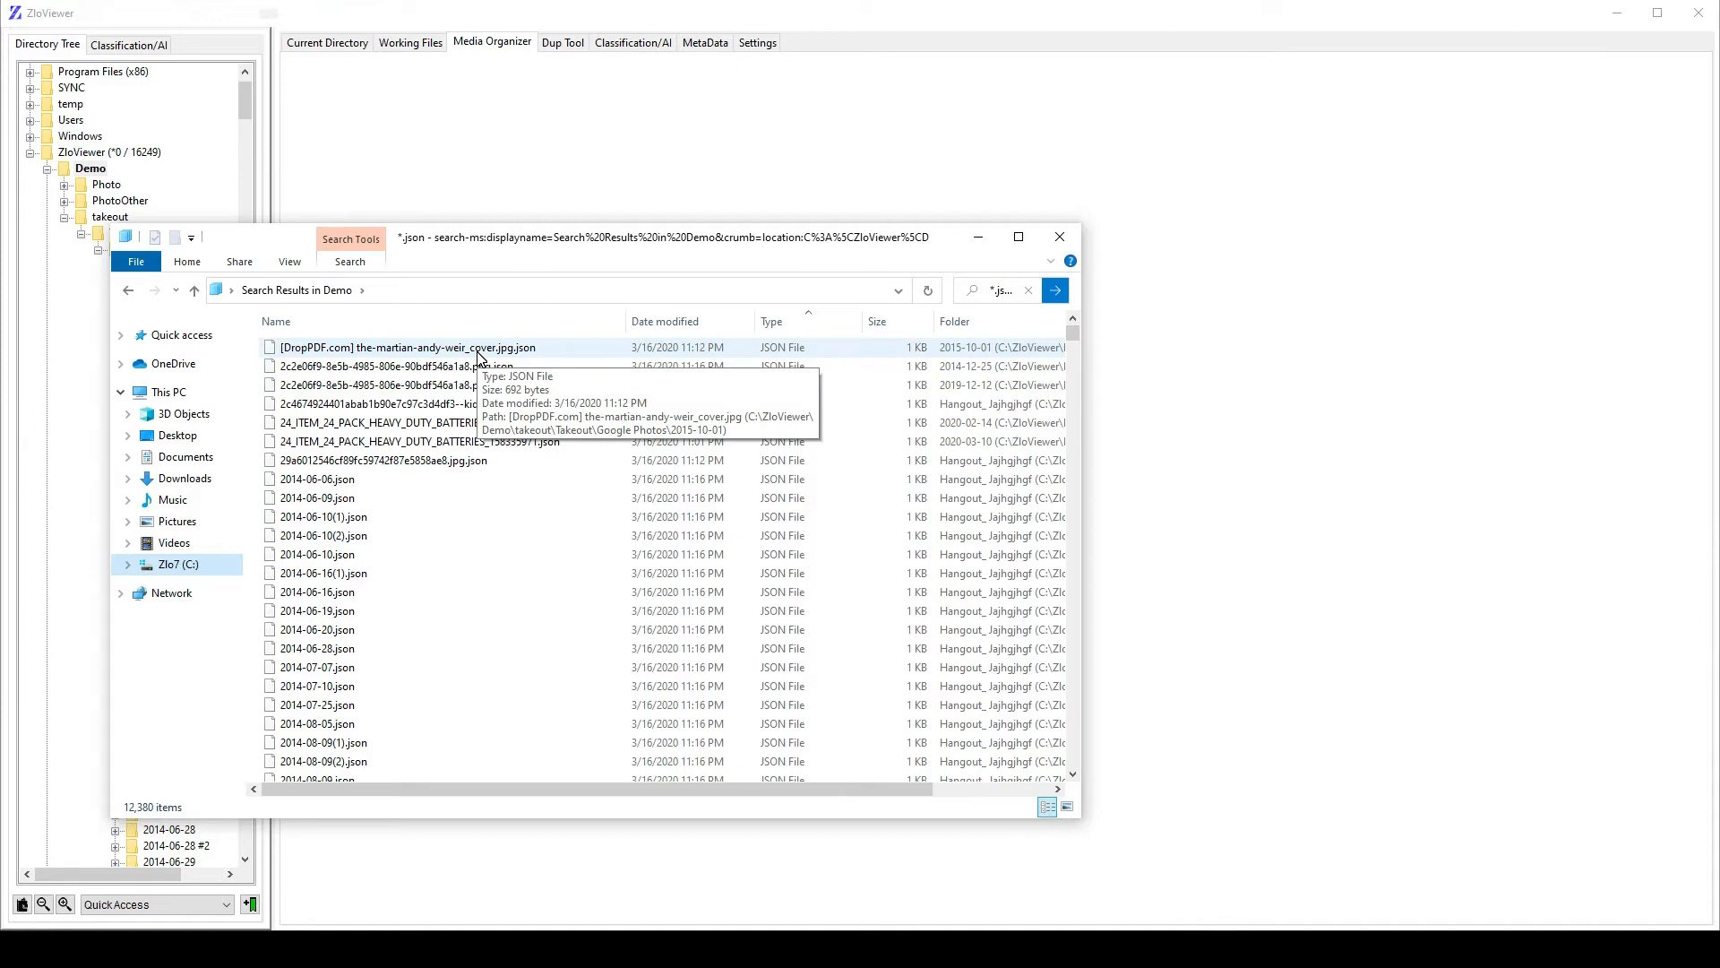
{"action": "left_click", "coordinate": [472, 420]}
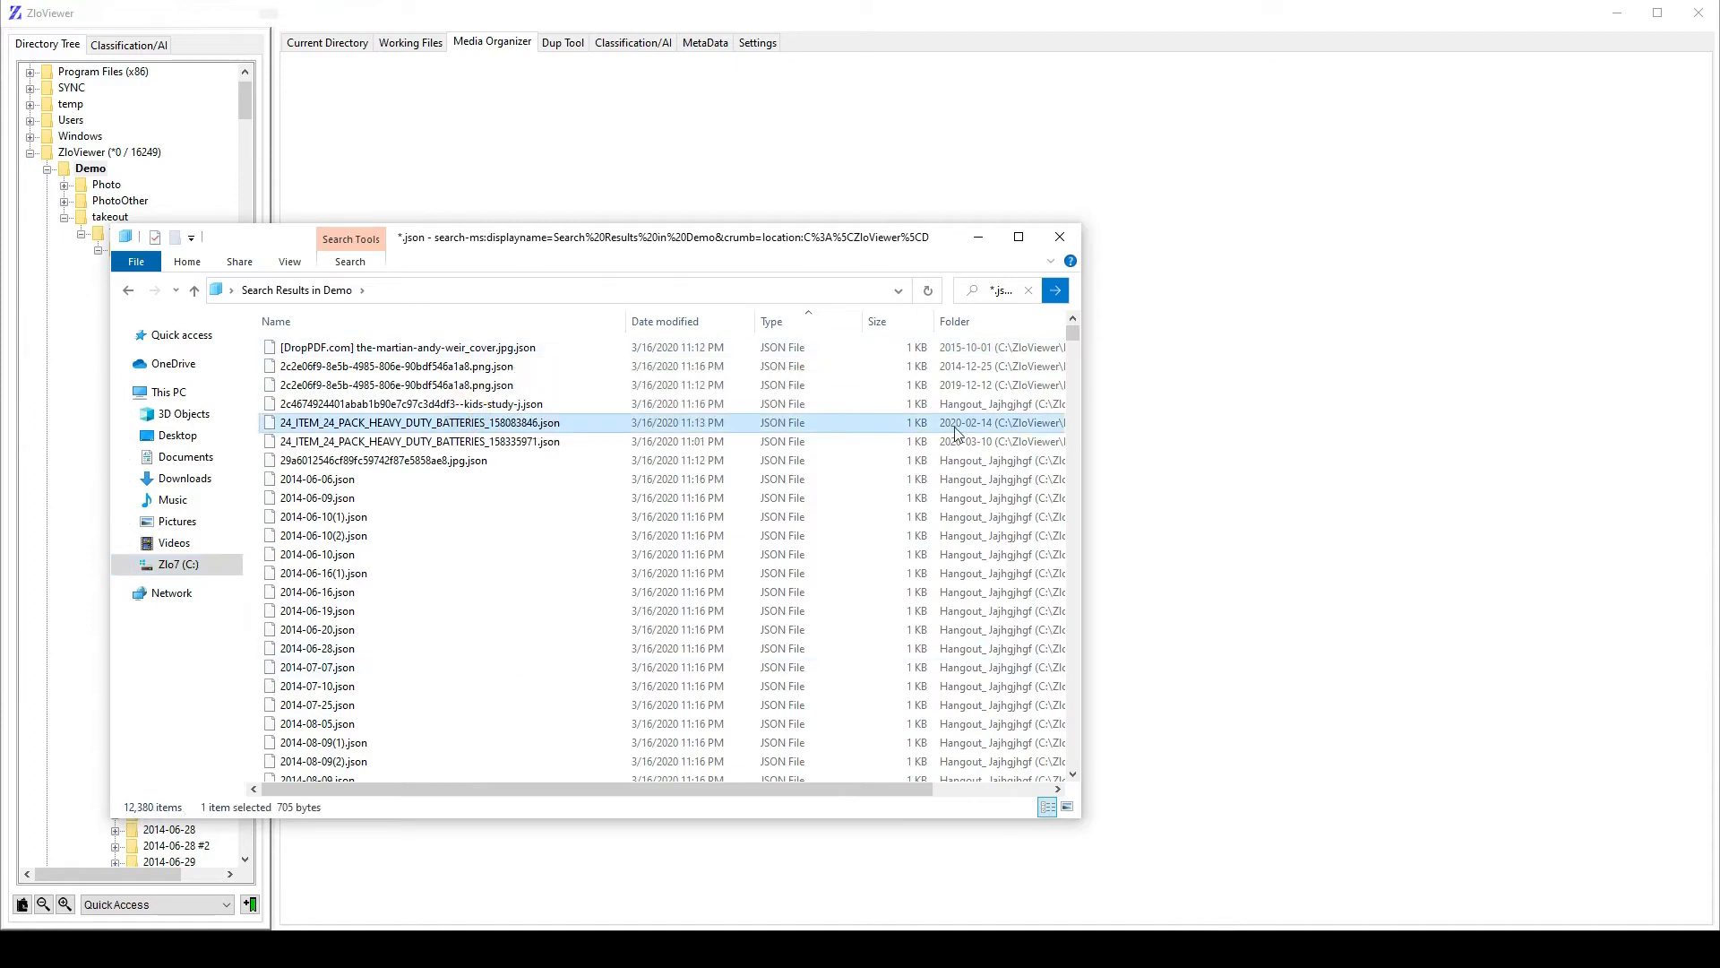
Delete all the *.json files found by the search in the Demo folder.
{"action": "key", "text": "ctrl+a"}
{"action": "key", "text": "Delete"}
{"action": "left_click_drag", "start_coordinate": [592, 323], "coordinate": [503, 278]}
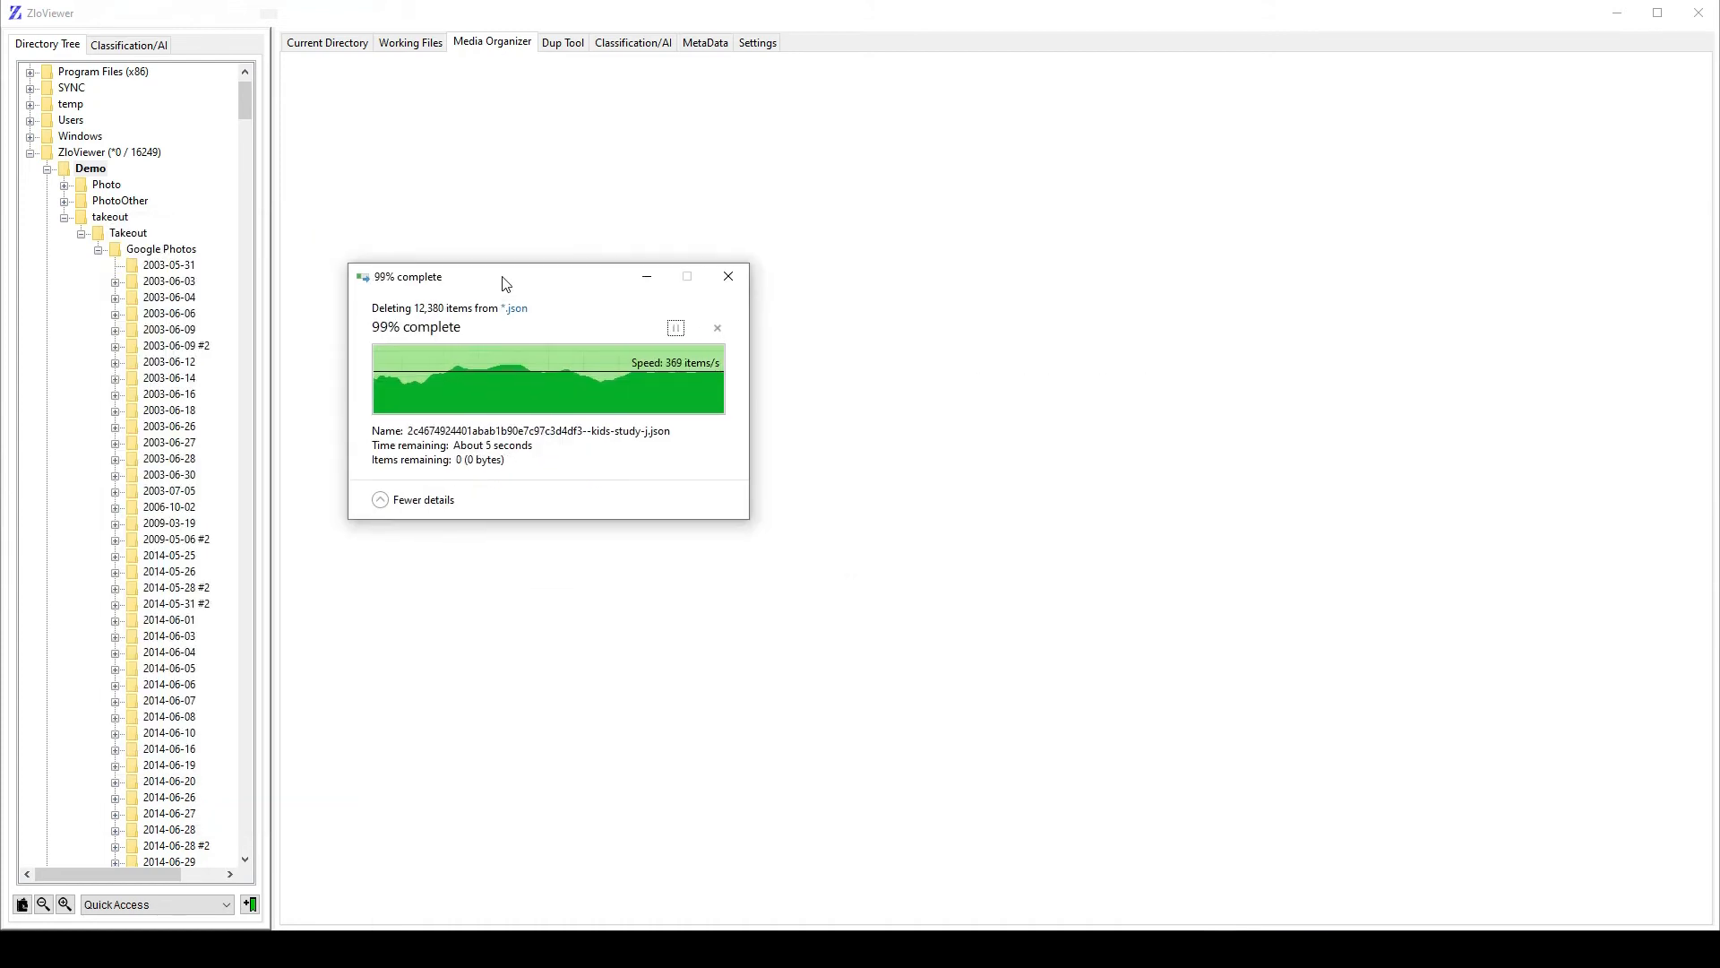
Remove the empty subdirectories from the Demo folder in ZloViewer's directory tree.
{"action": "left_click", "coordinate": [67, 219]}
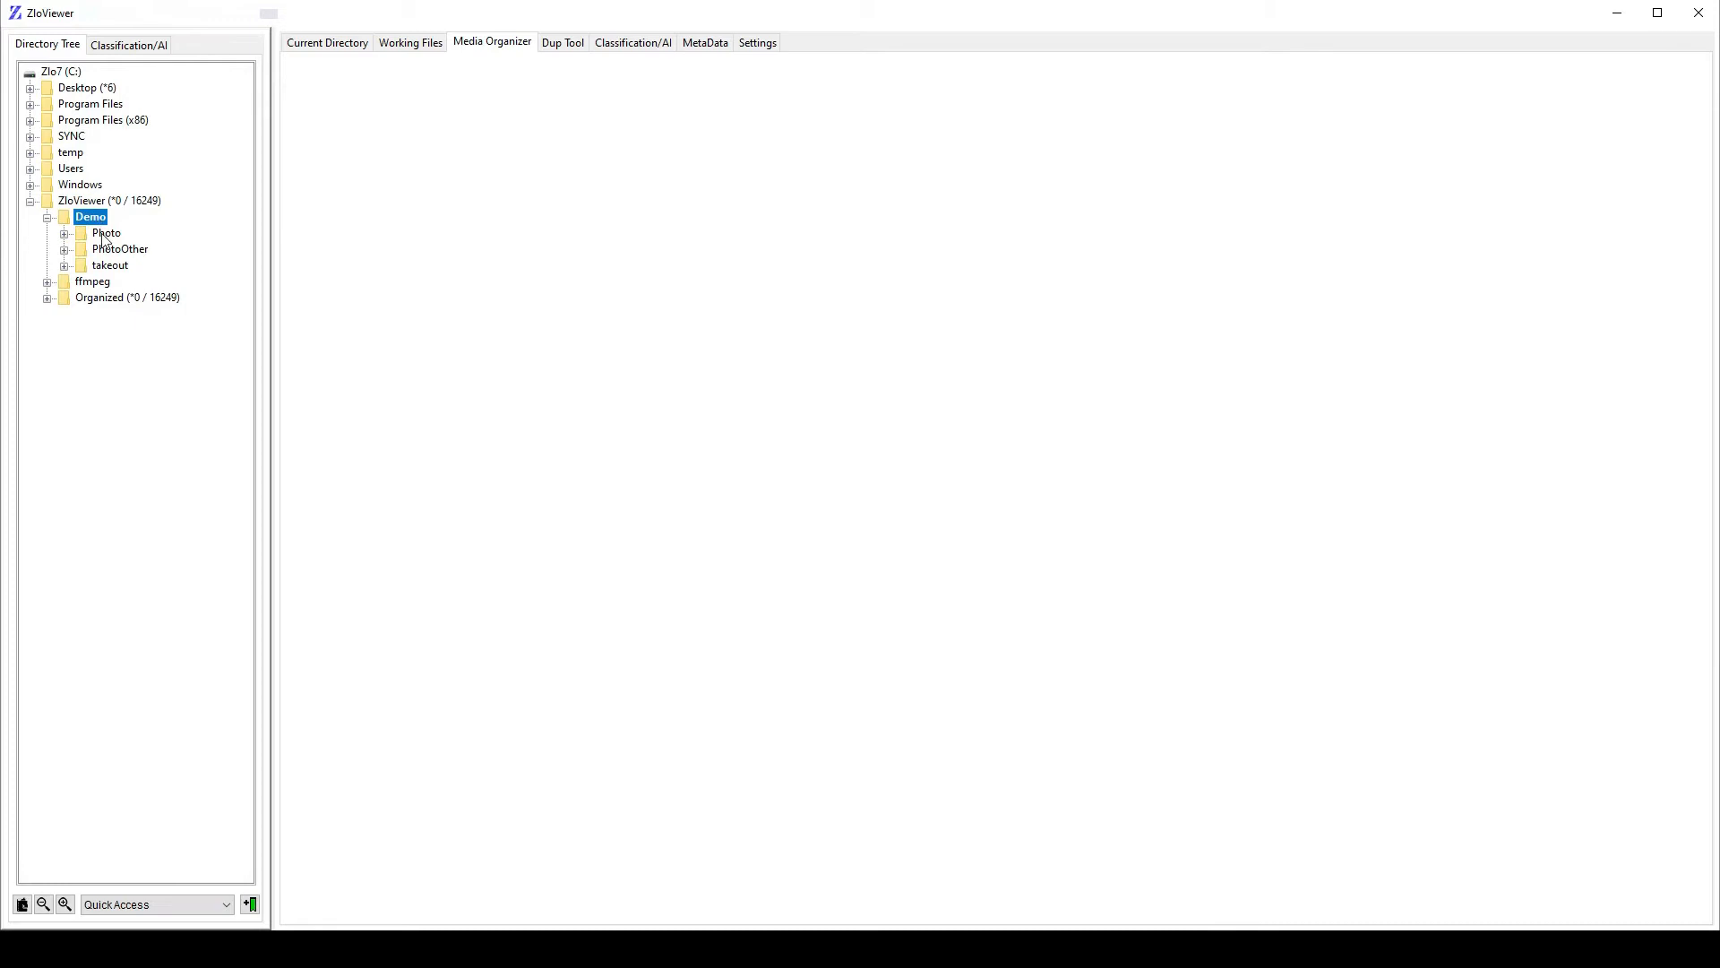
{"action": "right_click", "coordinate": [98, 224]}
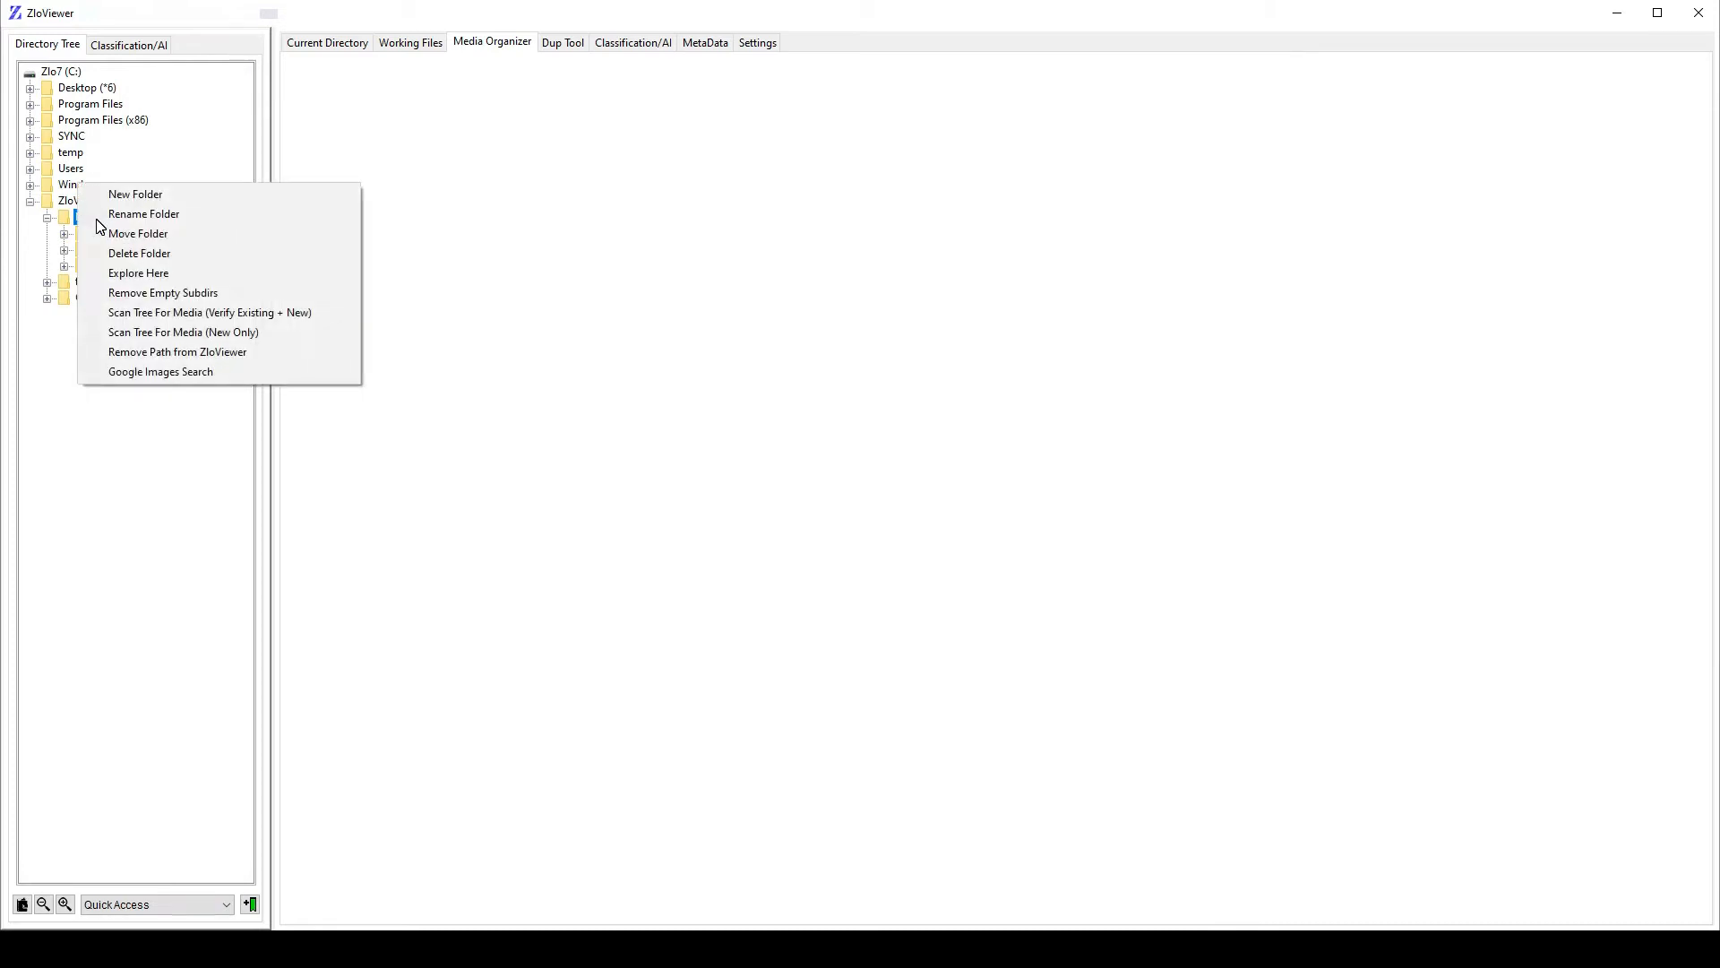
{"action": "left_click", "coordinate": [179, 294]}
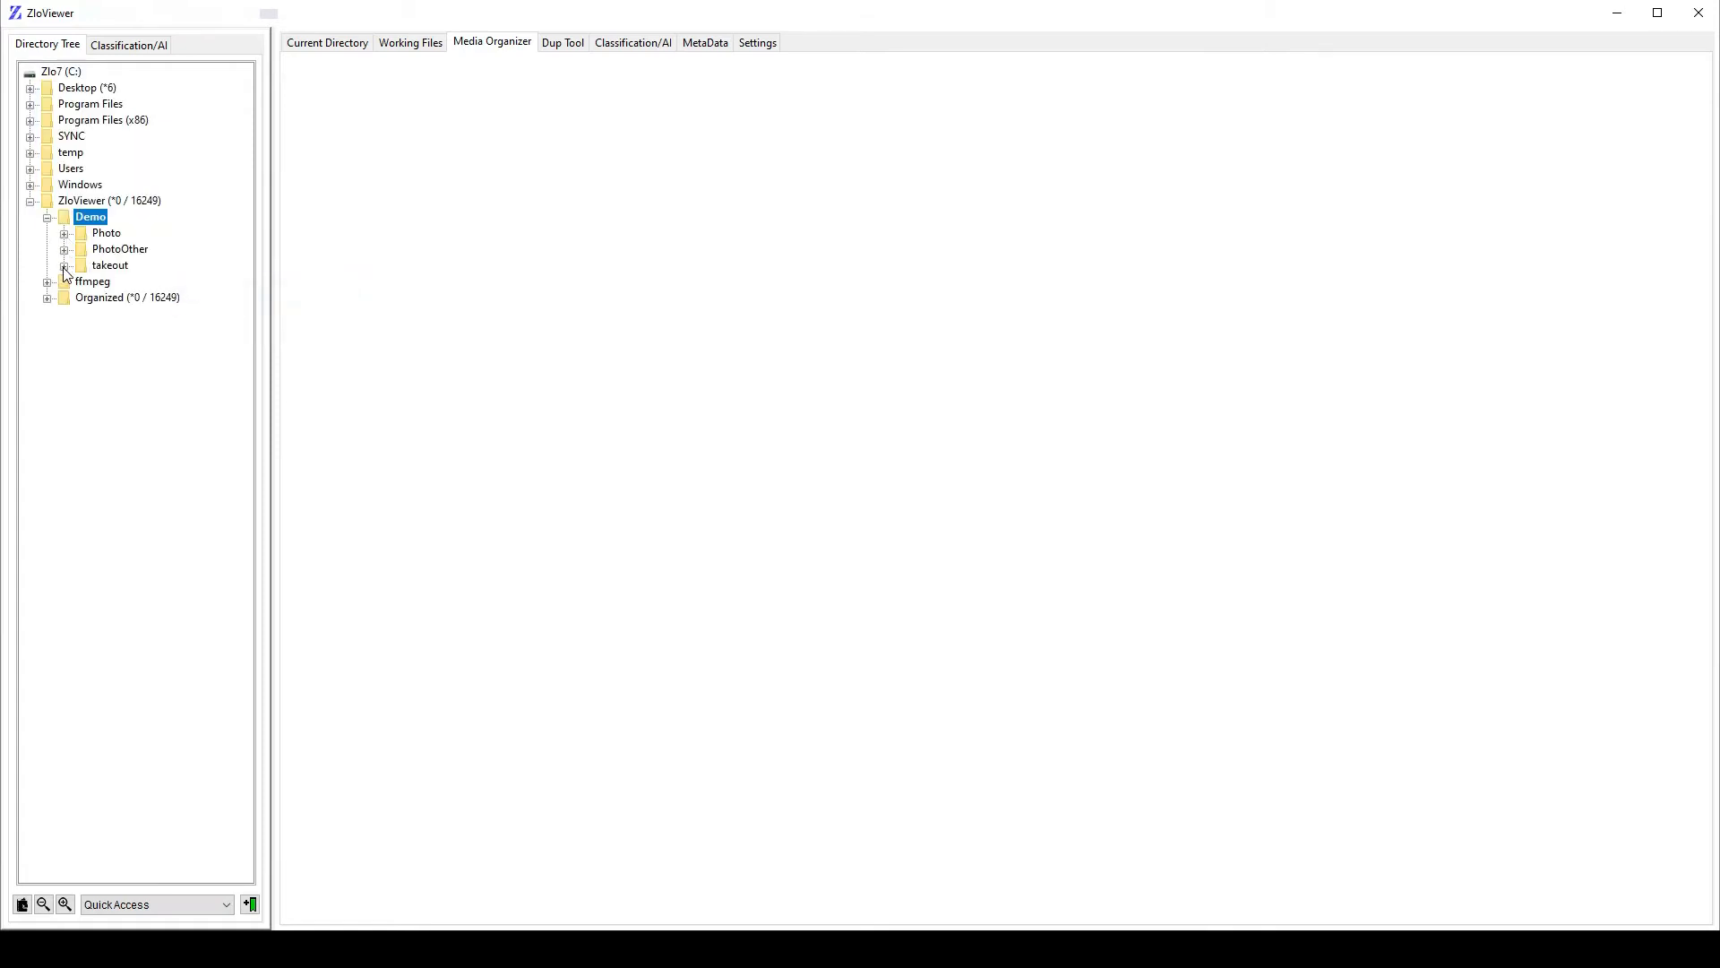
Expand the Demo takeout folder down to the date folders remaining under Google Photos.
{"action": "left_click", "coordinate": [48, 220]}
{"action": "left_click", "coordinate": [47, 221]}
{"action": "left_click", "coordinate": [65, 267]}
{"action": "left_click", "coordinate": [81, 281]}
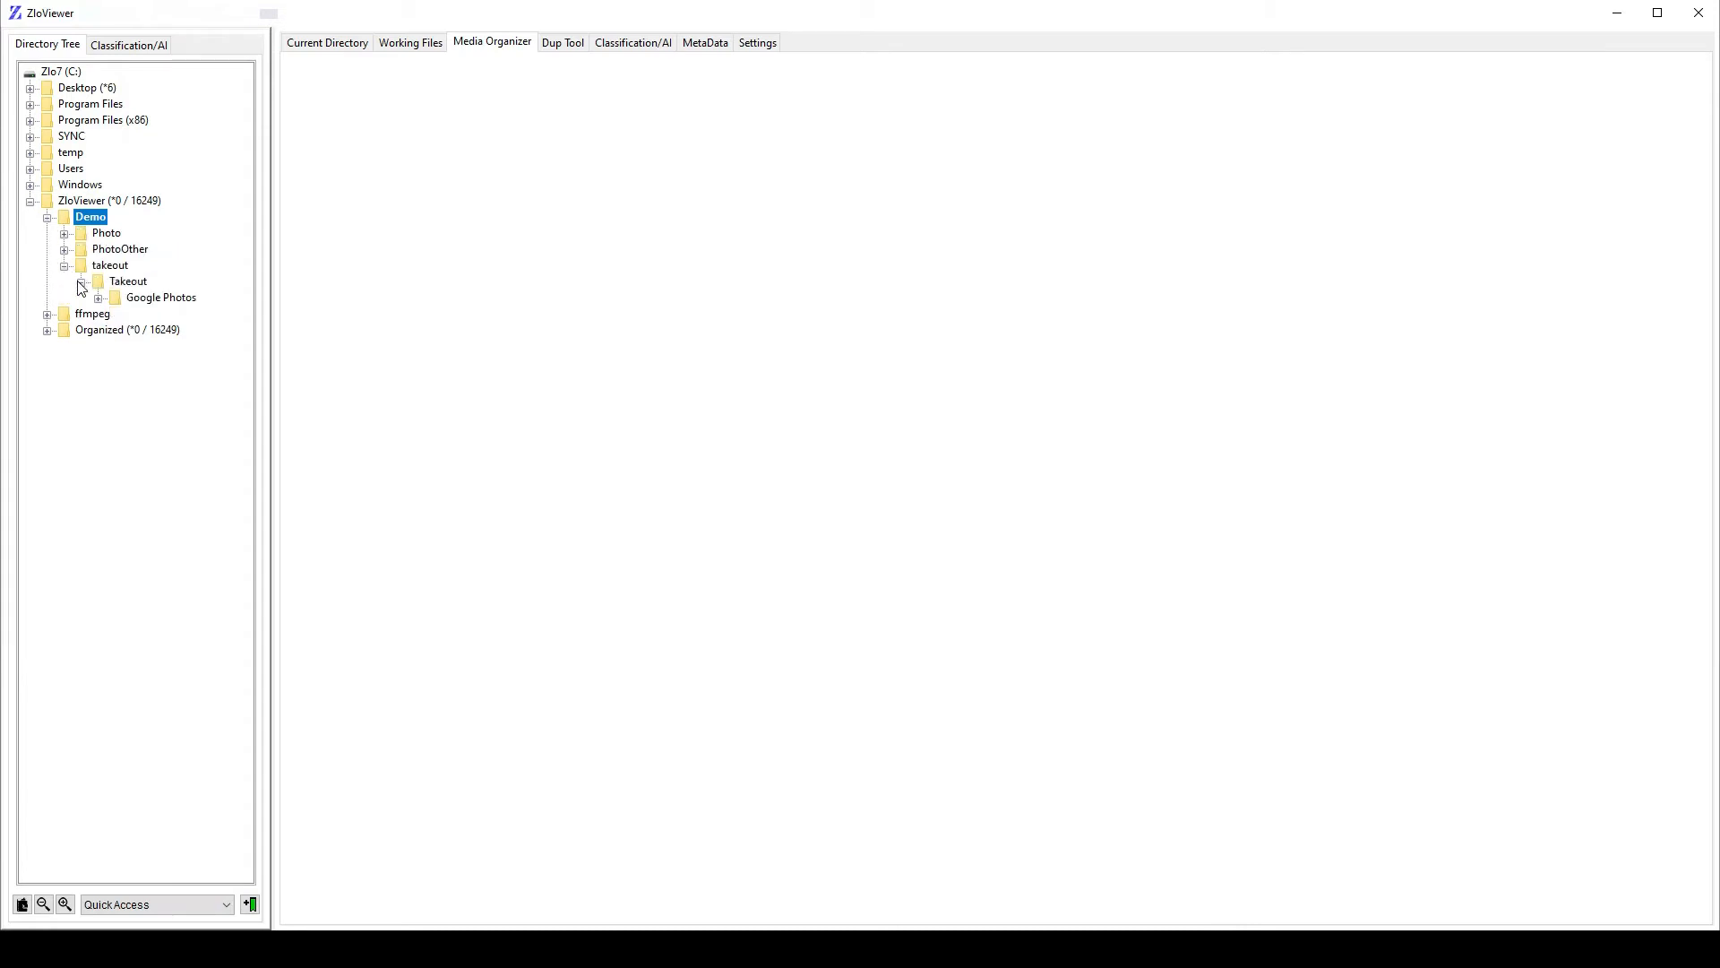
{"action": "left_click", "coordinate": [99, 297]}
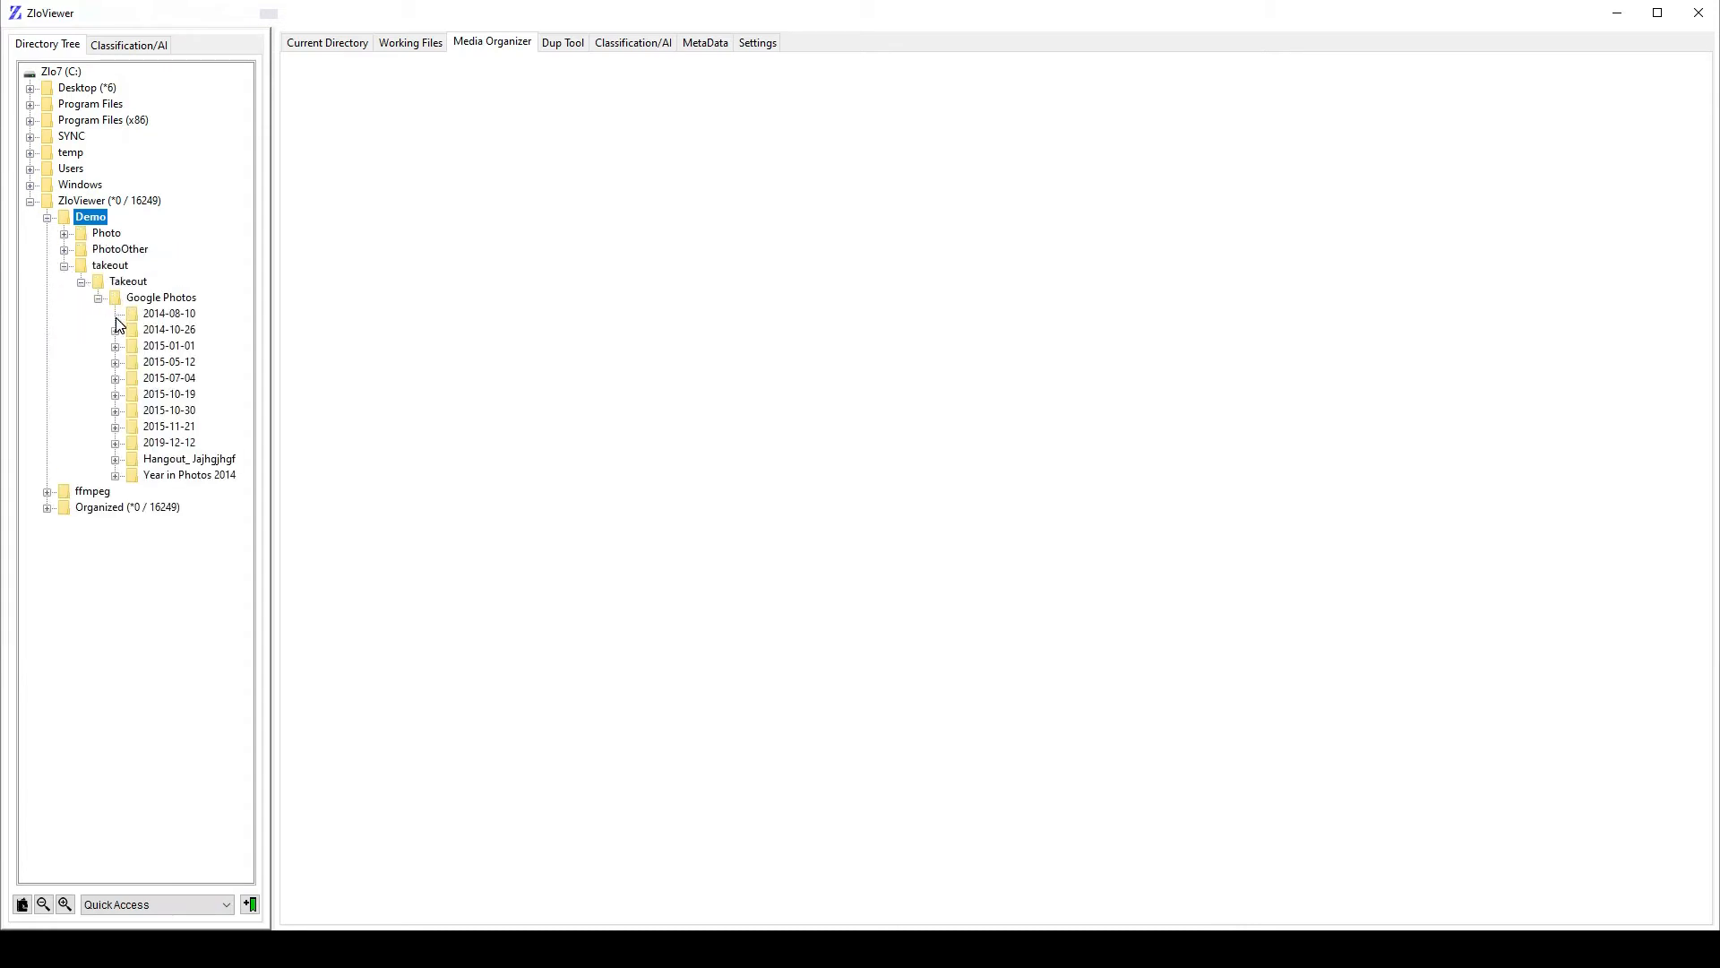
Select the 2014-08-10 folder, decline discarding the current Media Organizer session, and view the folder as the current directory.
{"action": "left_click", "coordinate": [181, 312]}
{"action": "double_click", "coordinate": [181, 313]}
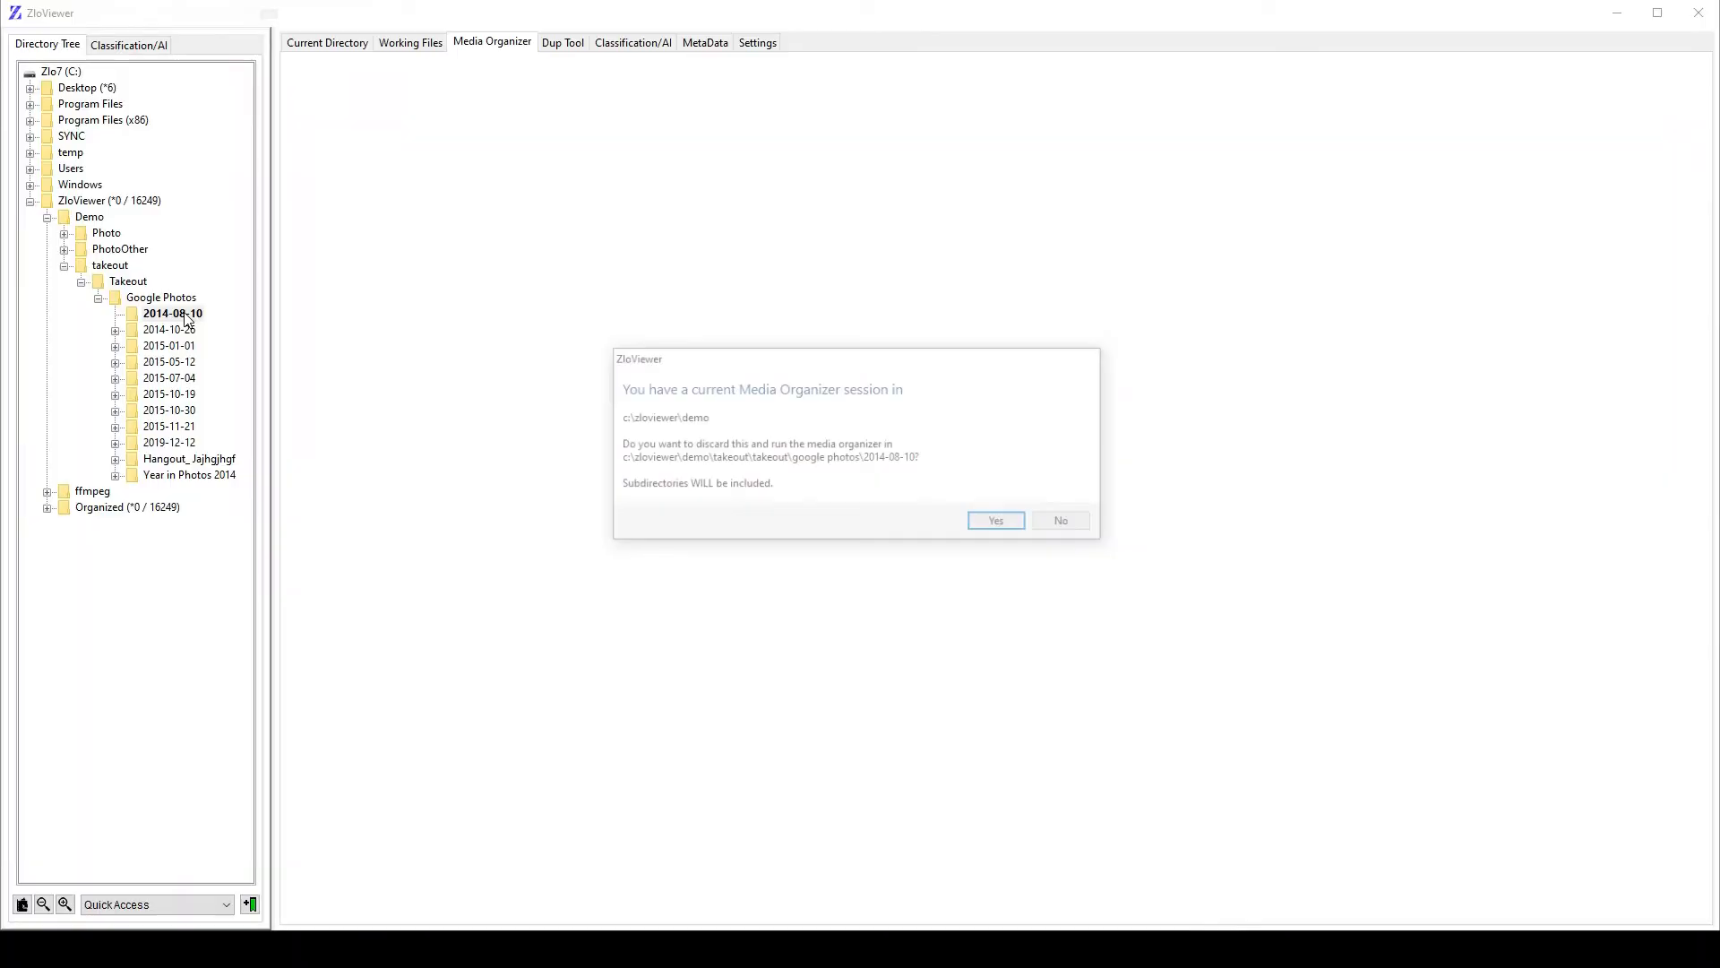
{"action": "left_click", "coordinate": [1088, 527]}
{"action": "left_click", "coordinate": [324, 50]}
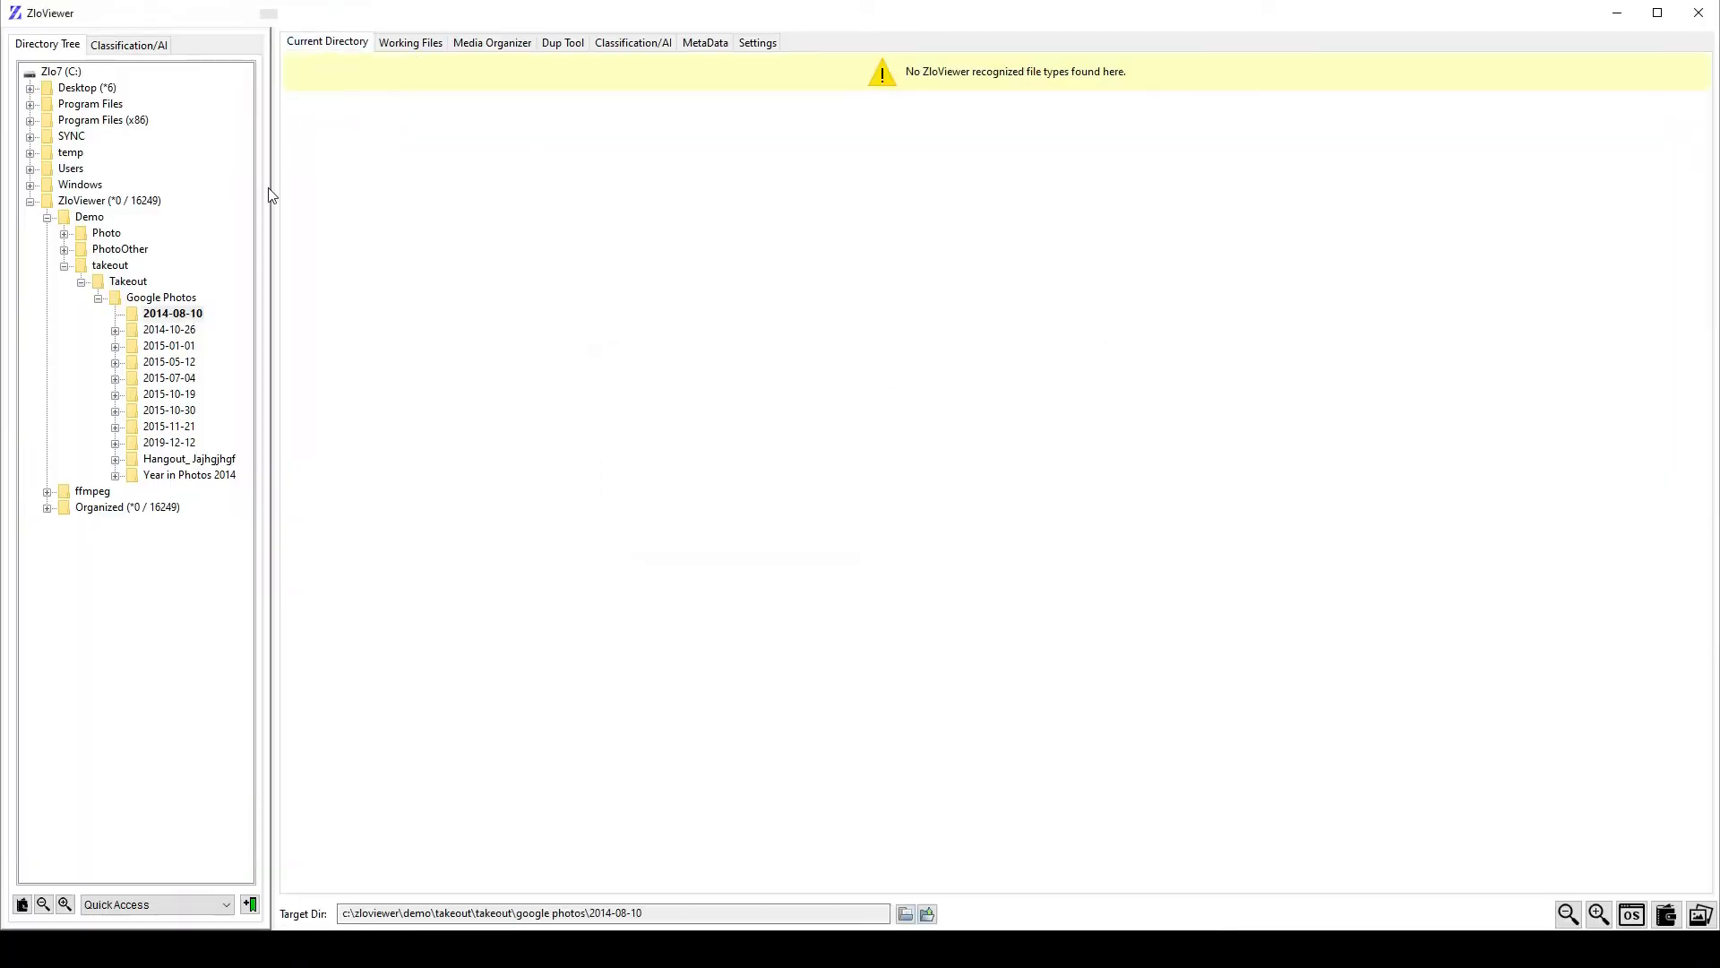
Open the 2014-08-10 folder in File Explorer and inspect its contents, plus folders 2014-10-26, 2015-01-01 and Year in Photos 2014.
{"action": "right_click", "coordinate": [186, 316]}
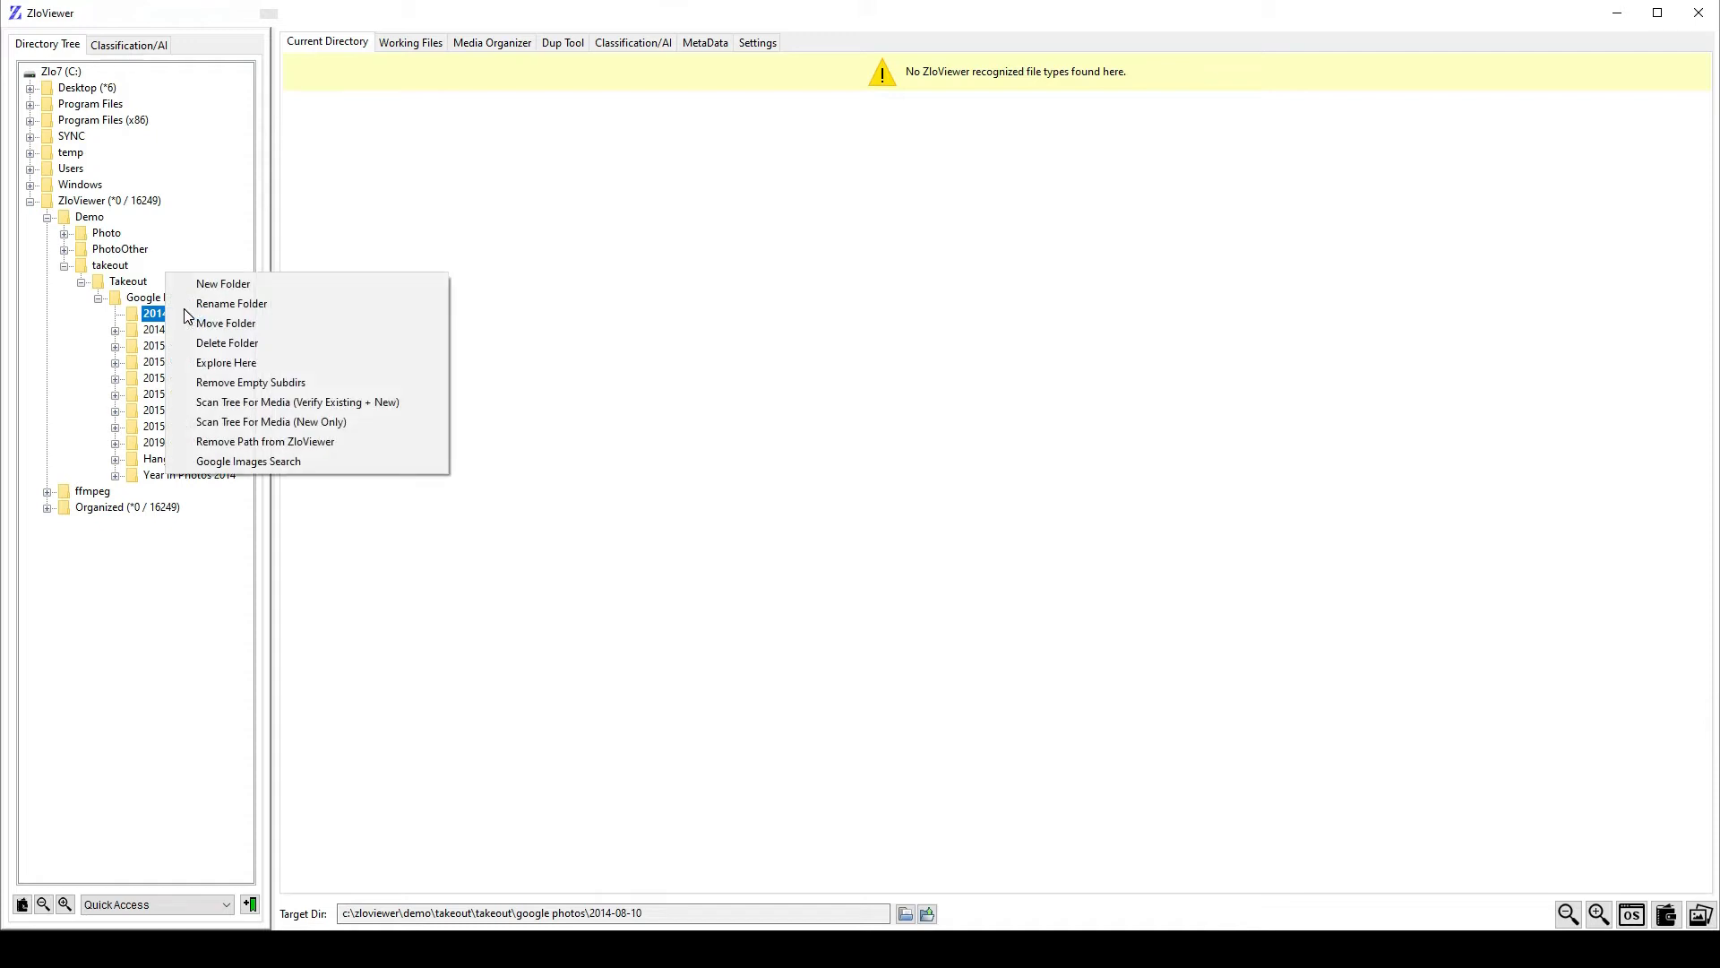
{"action": "left_click", "coordinate": [231, 357]}
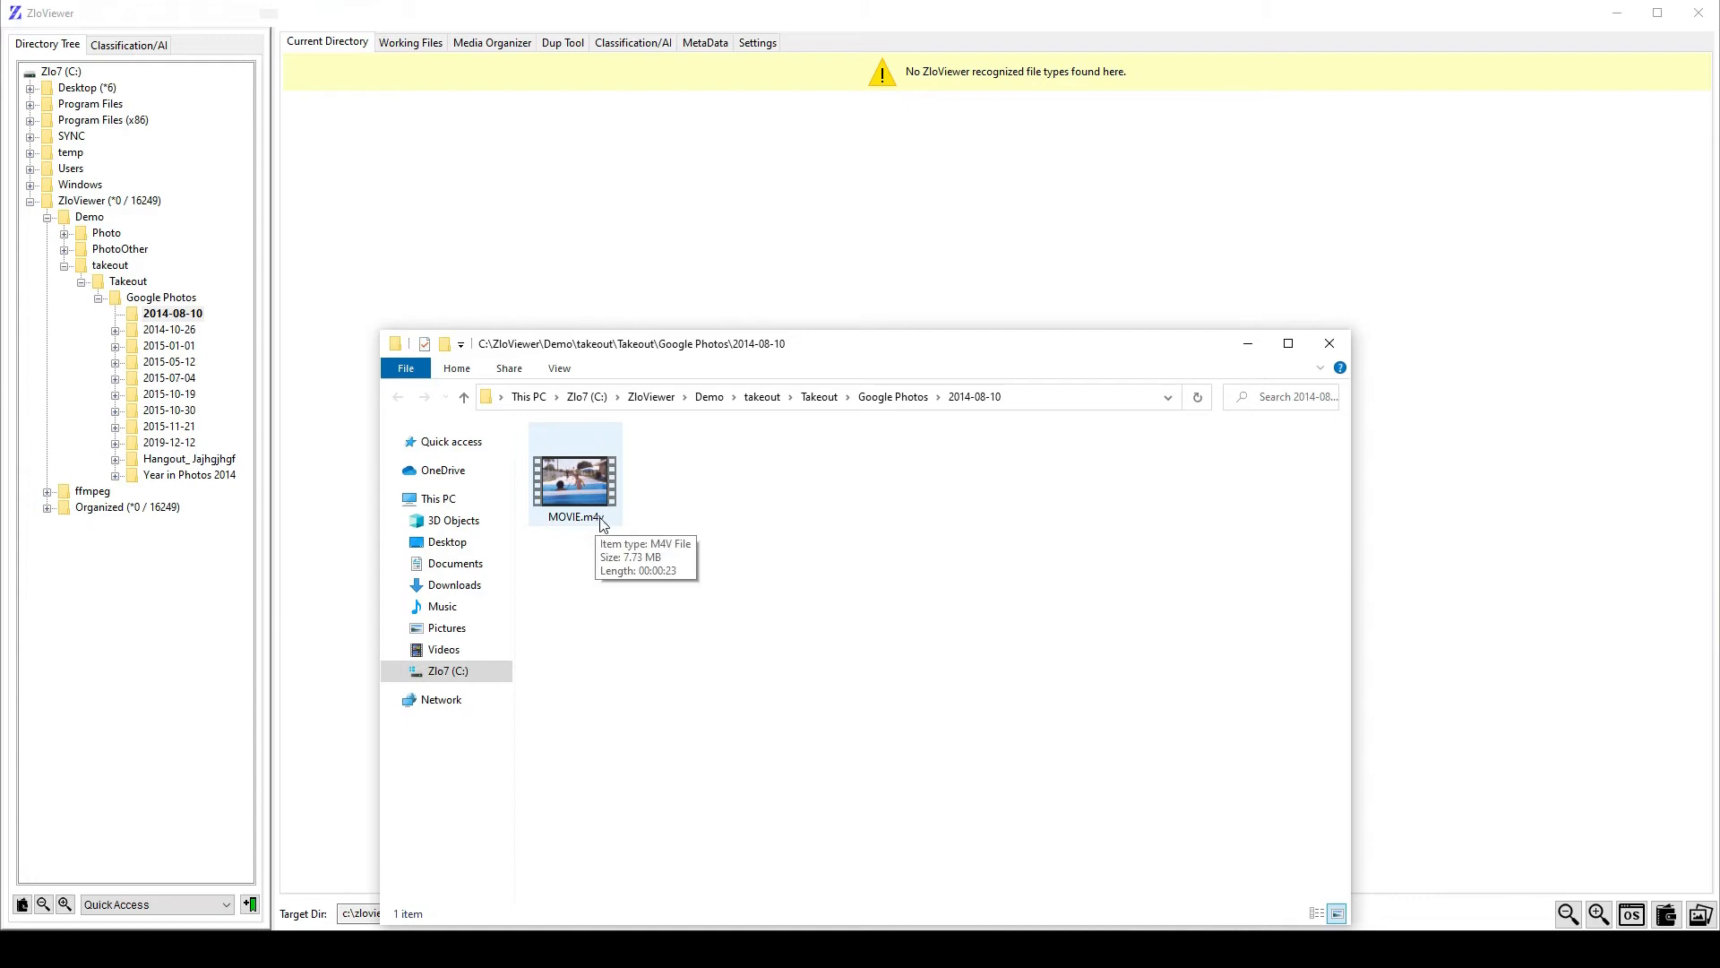
{"action": "left_click", "coordinate": [896, 396]}
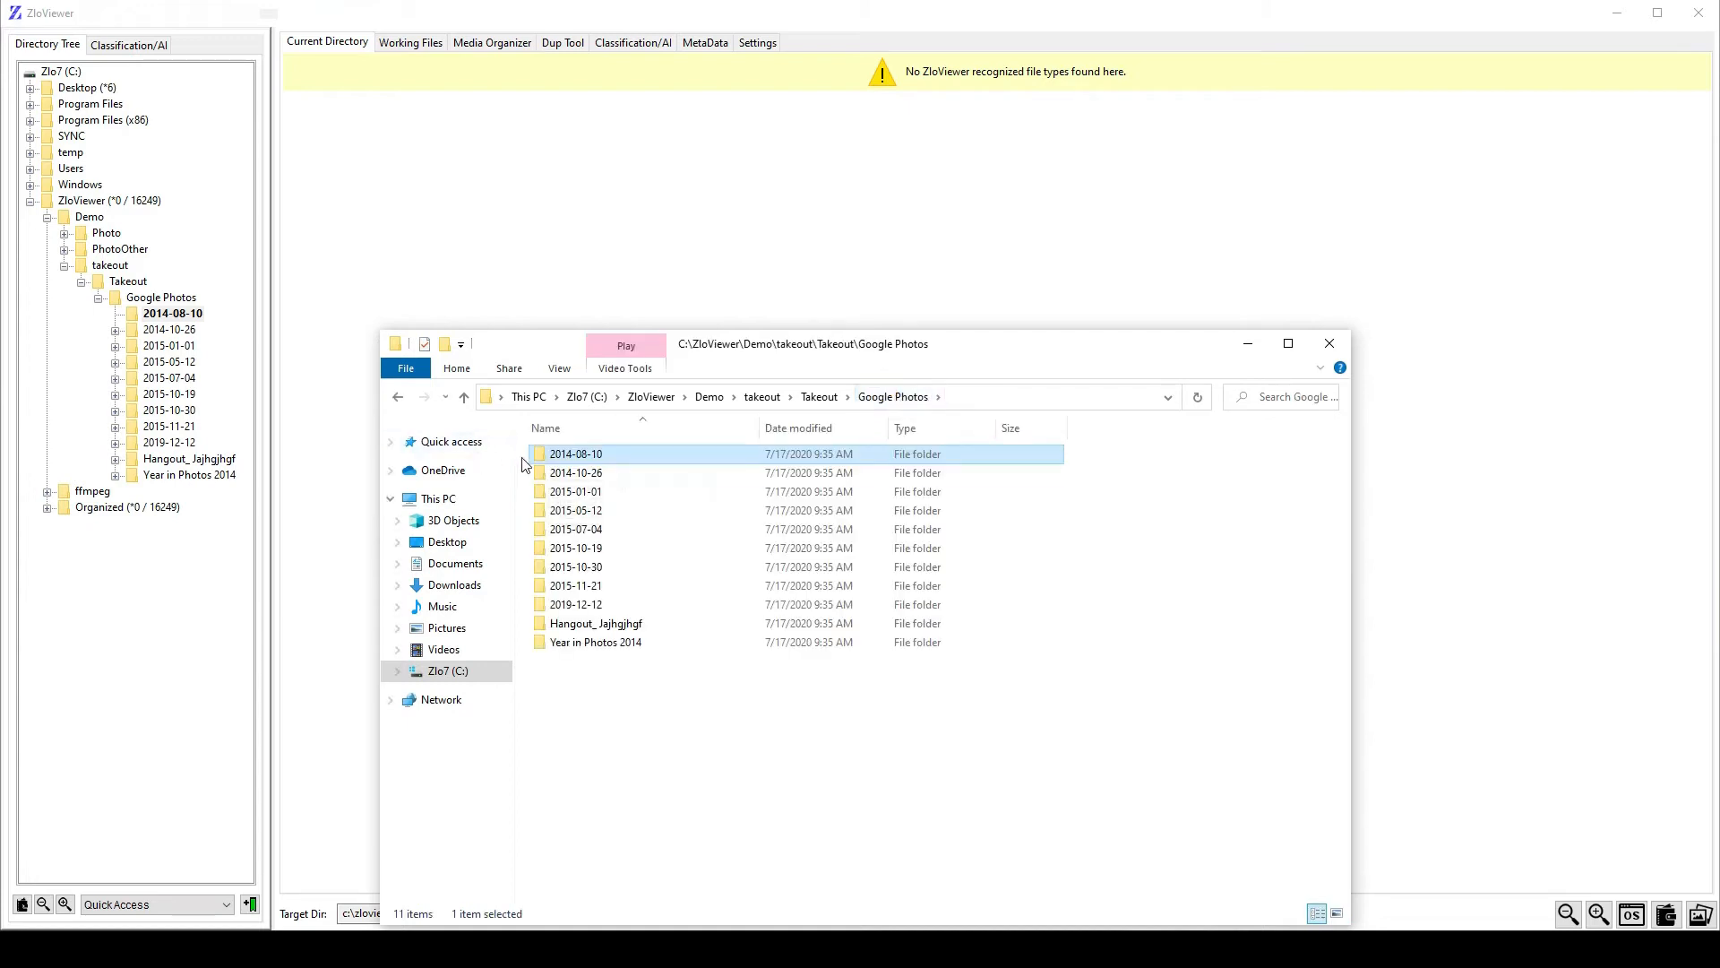
{"action": "double_click", "coordinate": [574, 475]}
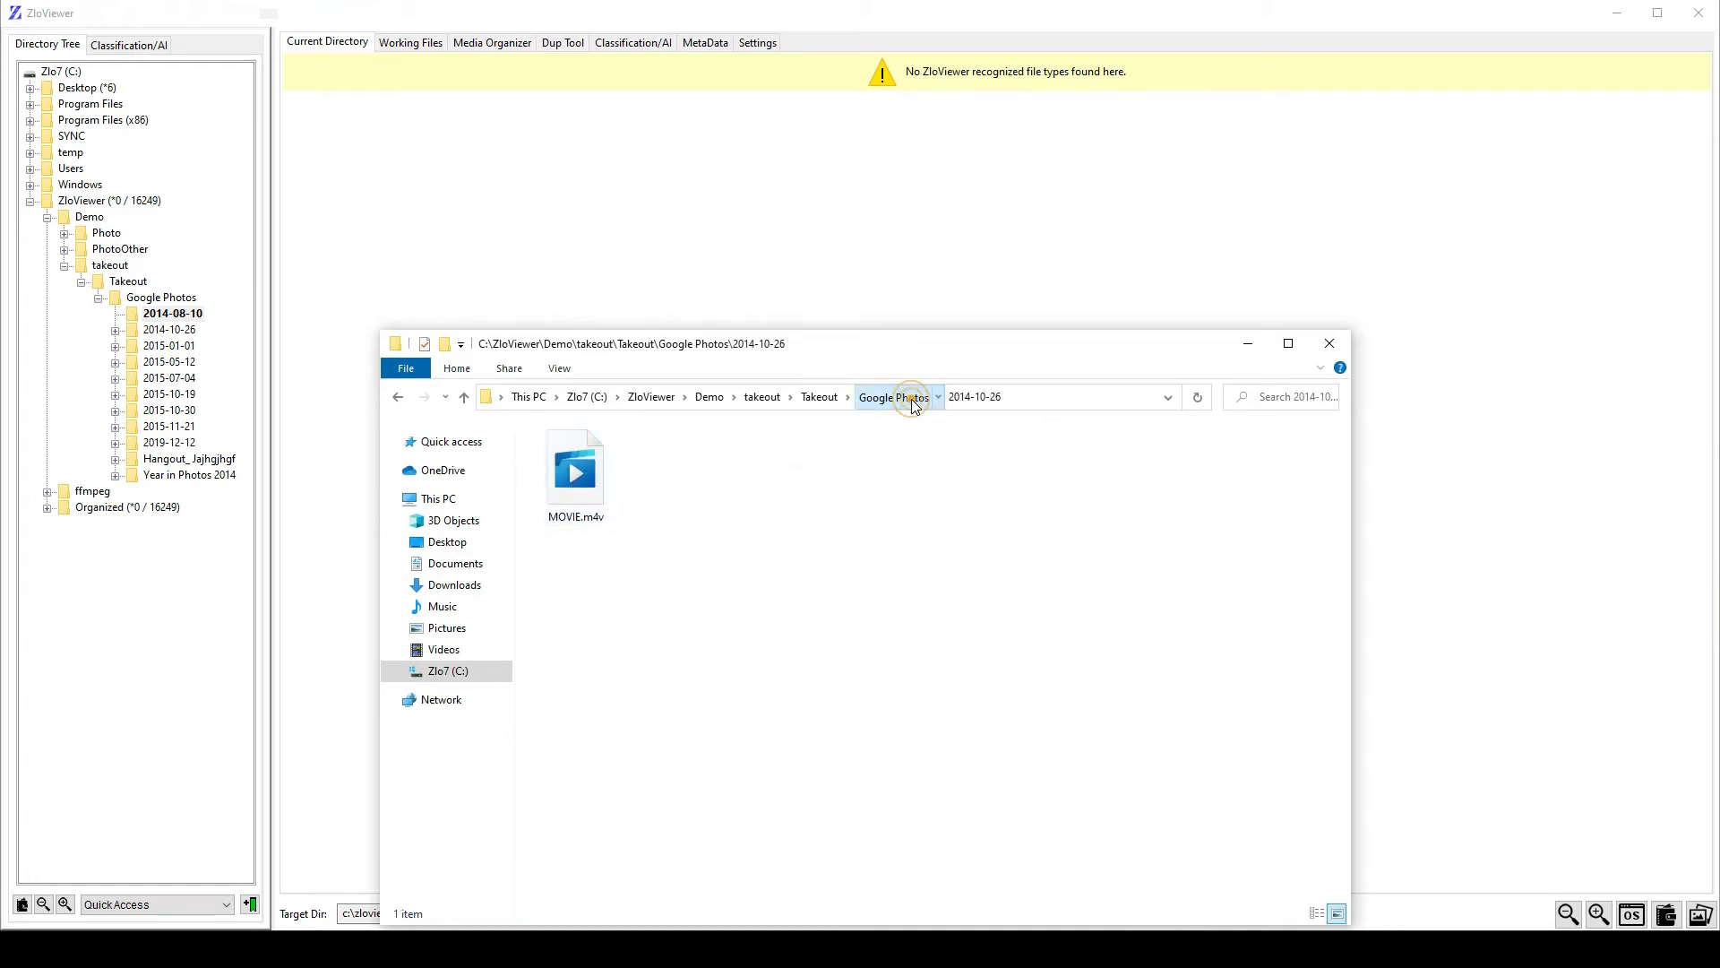
{"action": "left_click", "coordinate": [911, 400]}
{"action": "double_click", "coordinate": [581, 492]}
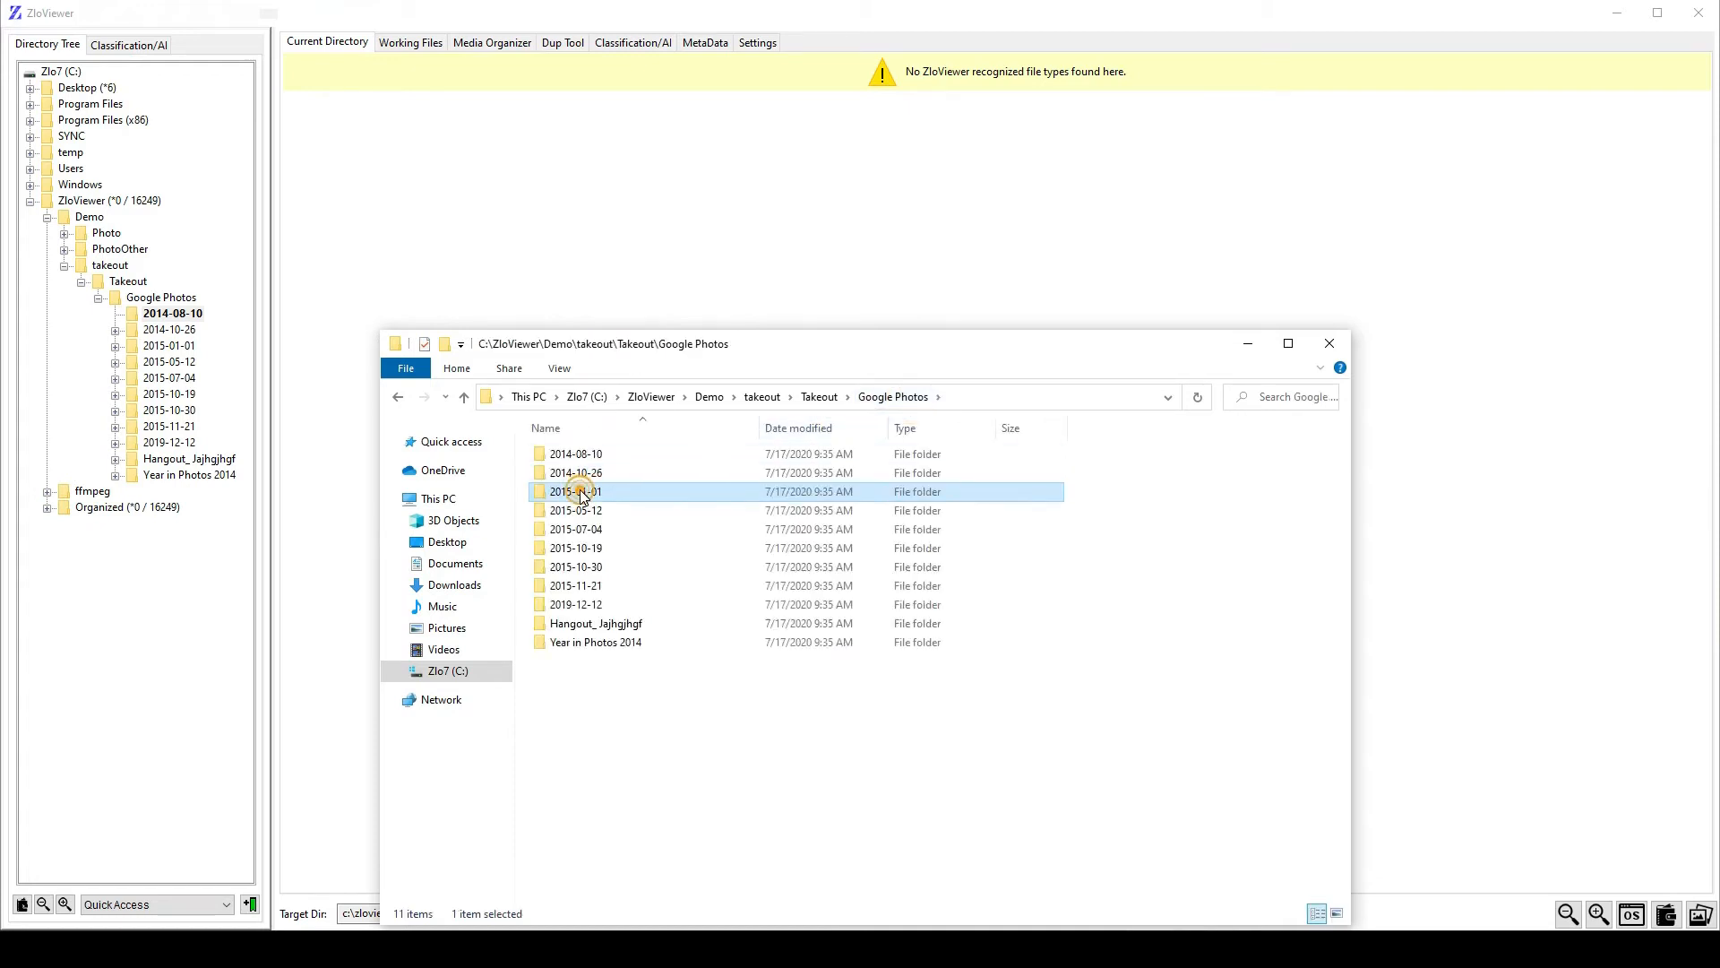
{"action": "left_click", "coordinate": [882, 406]}
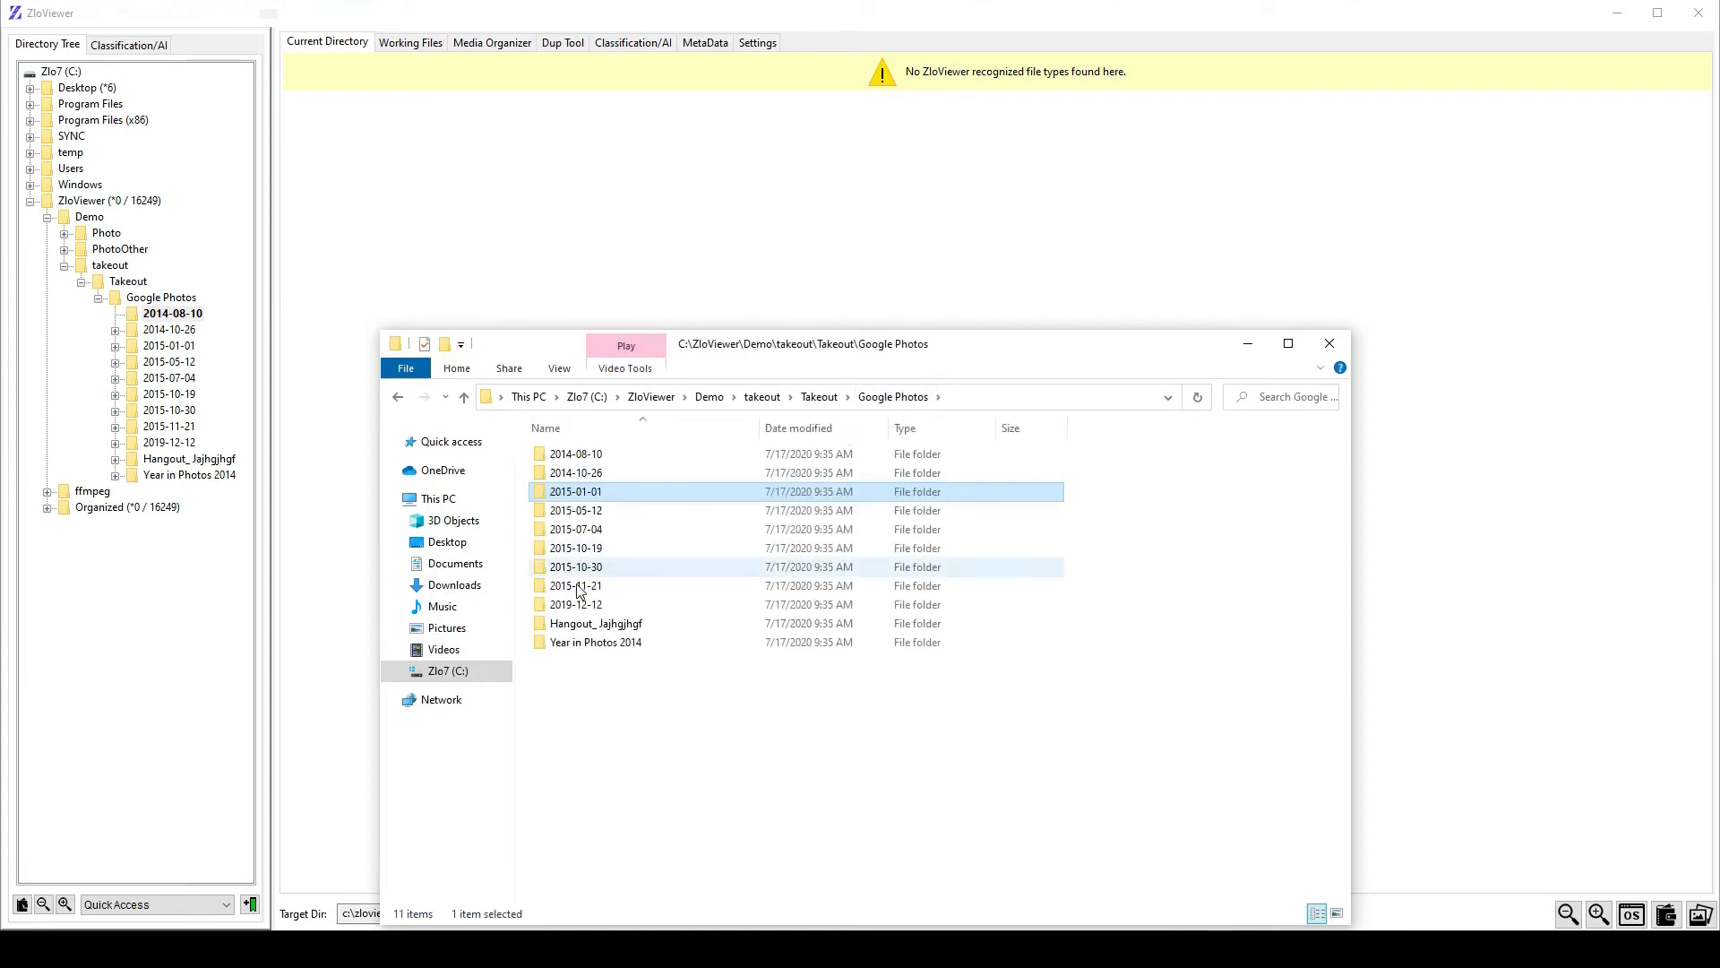
{"action": "double_click", "coordinate": [580, 643]}
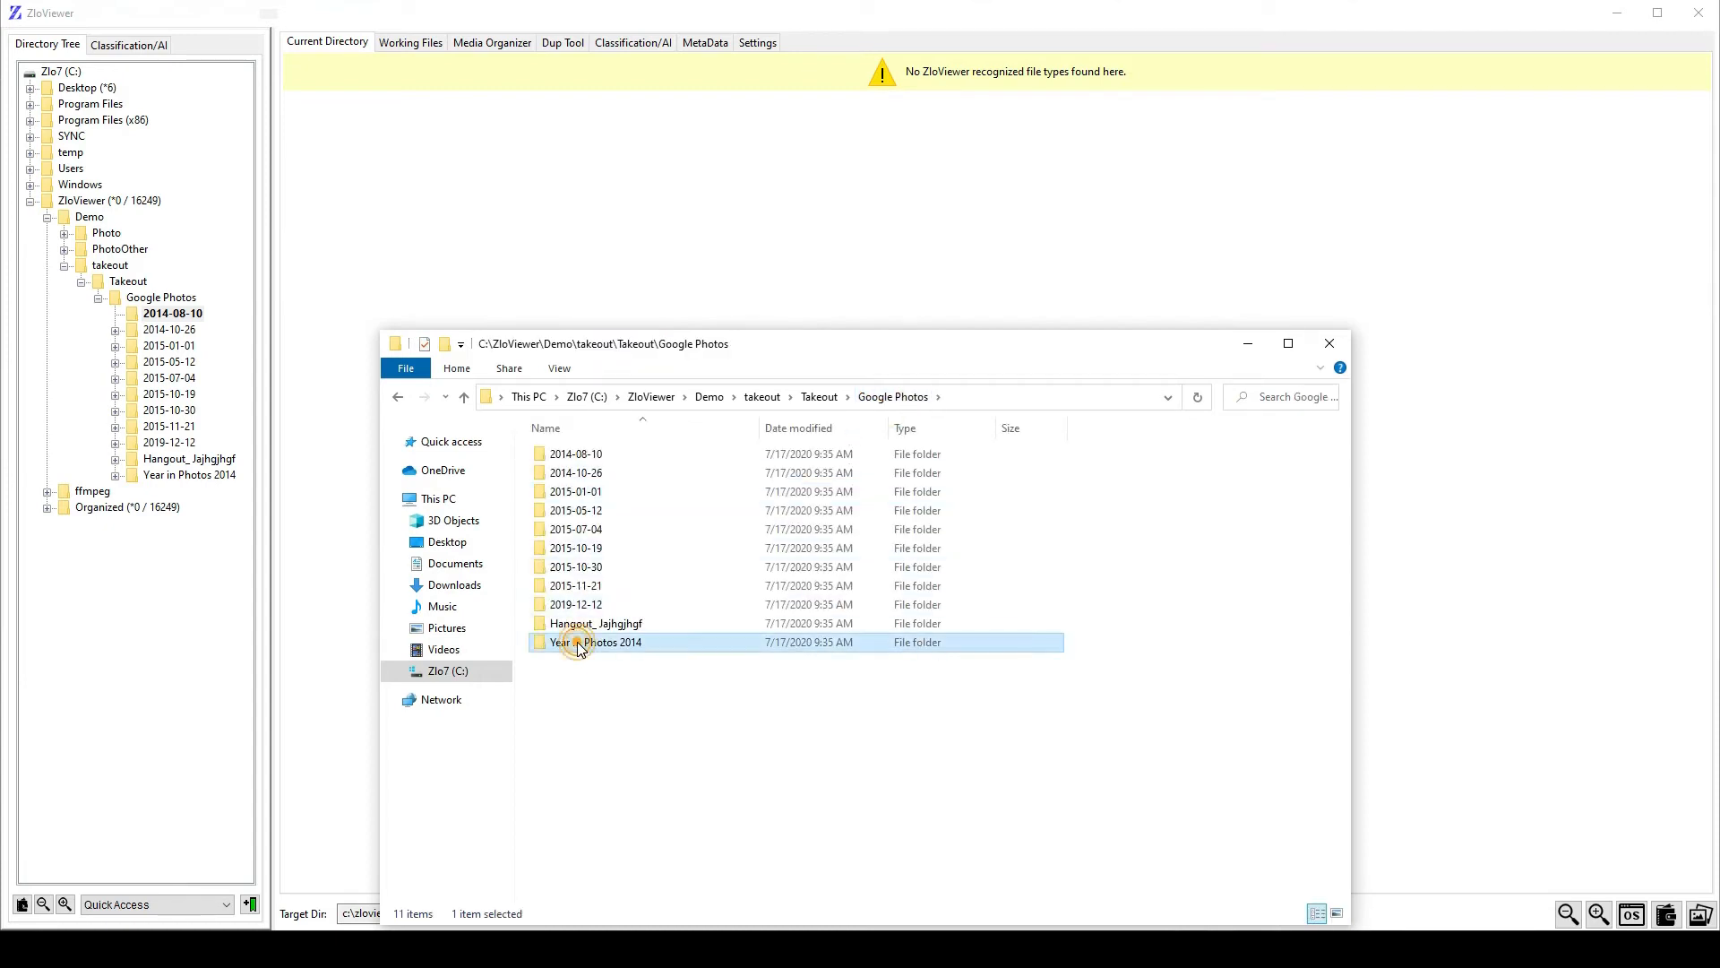
{"action": "left_click", "coordinate": [887, 399]}
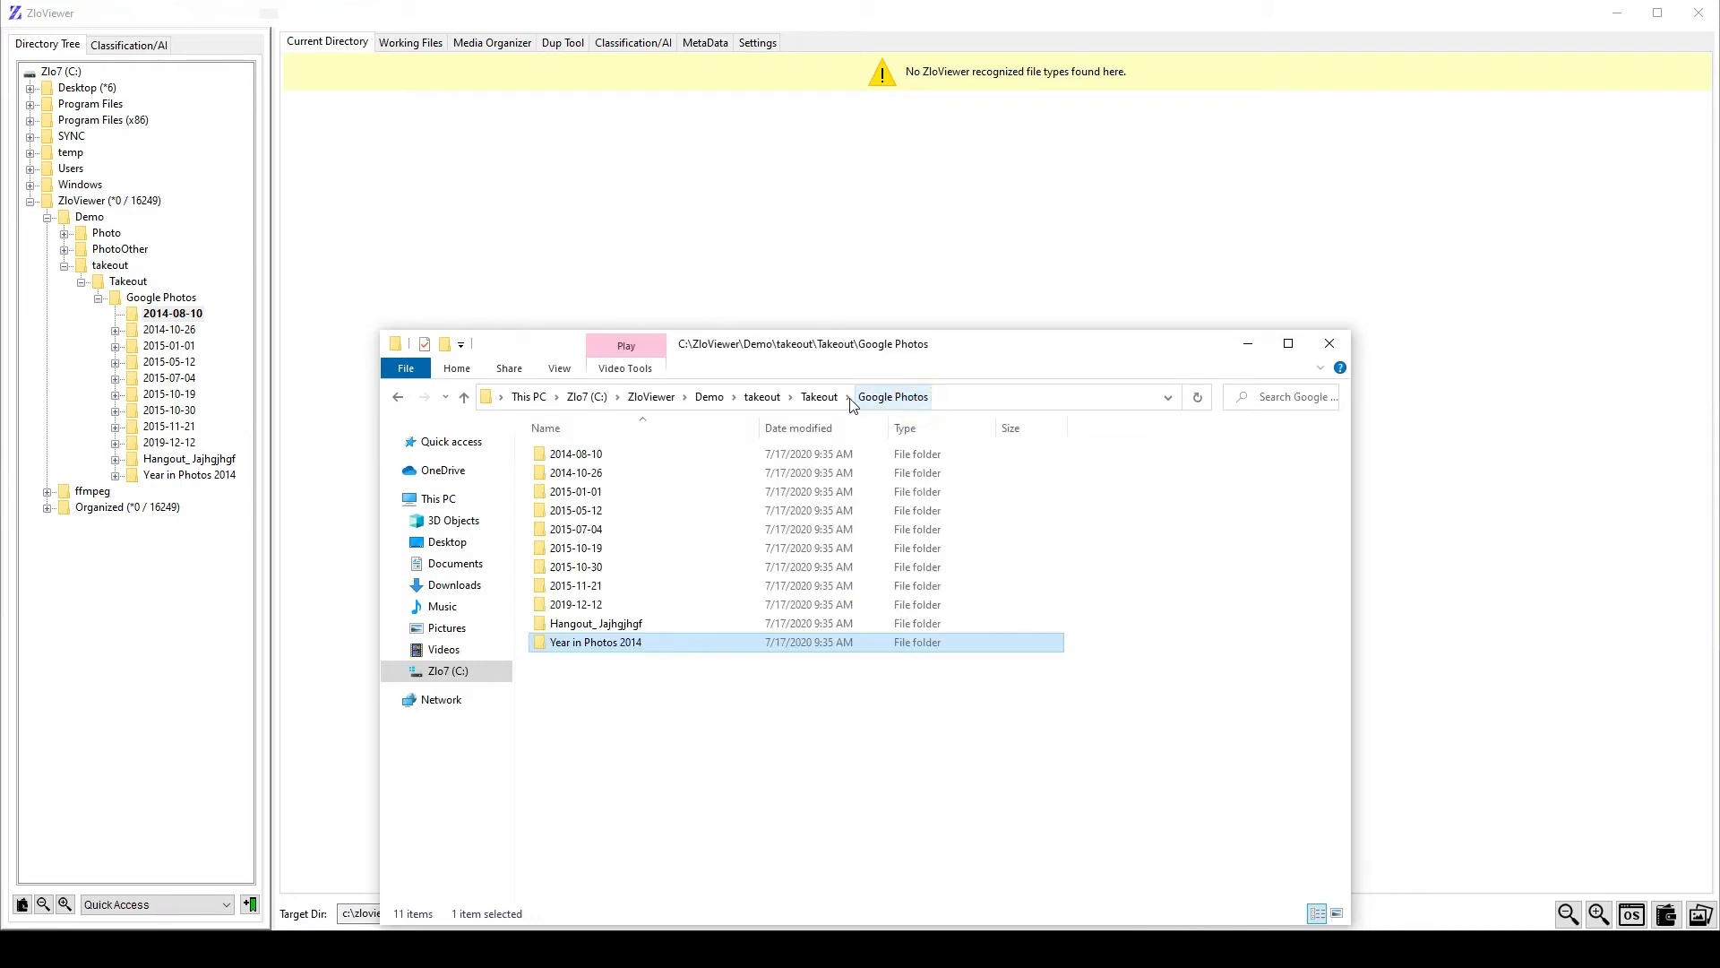
Go up to the Demo folder and inspect the 2003-06 and 2008-07 folders inside Photo.
{"action": "left_click", "coordinate": [823, 400]}
{"action": "left_click", "coordinate": [763, 397]}
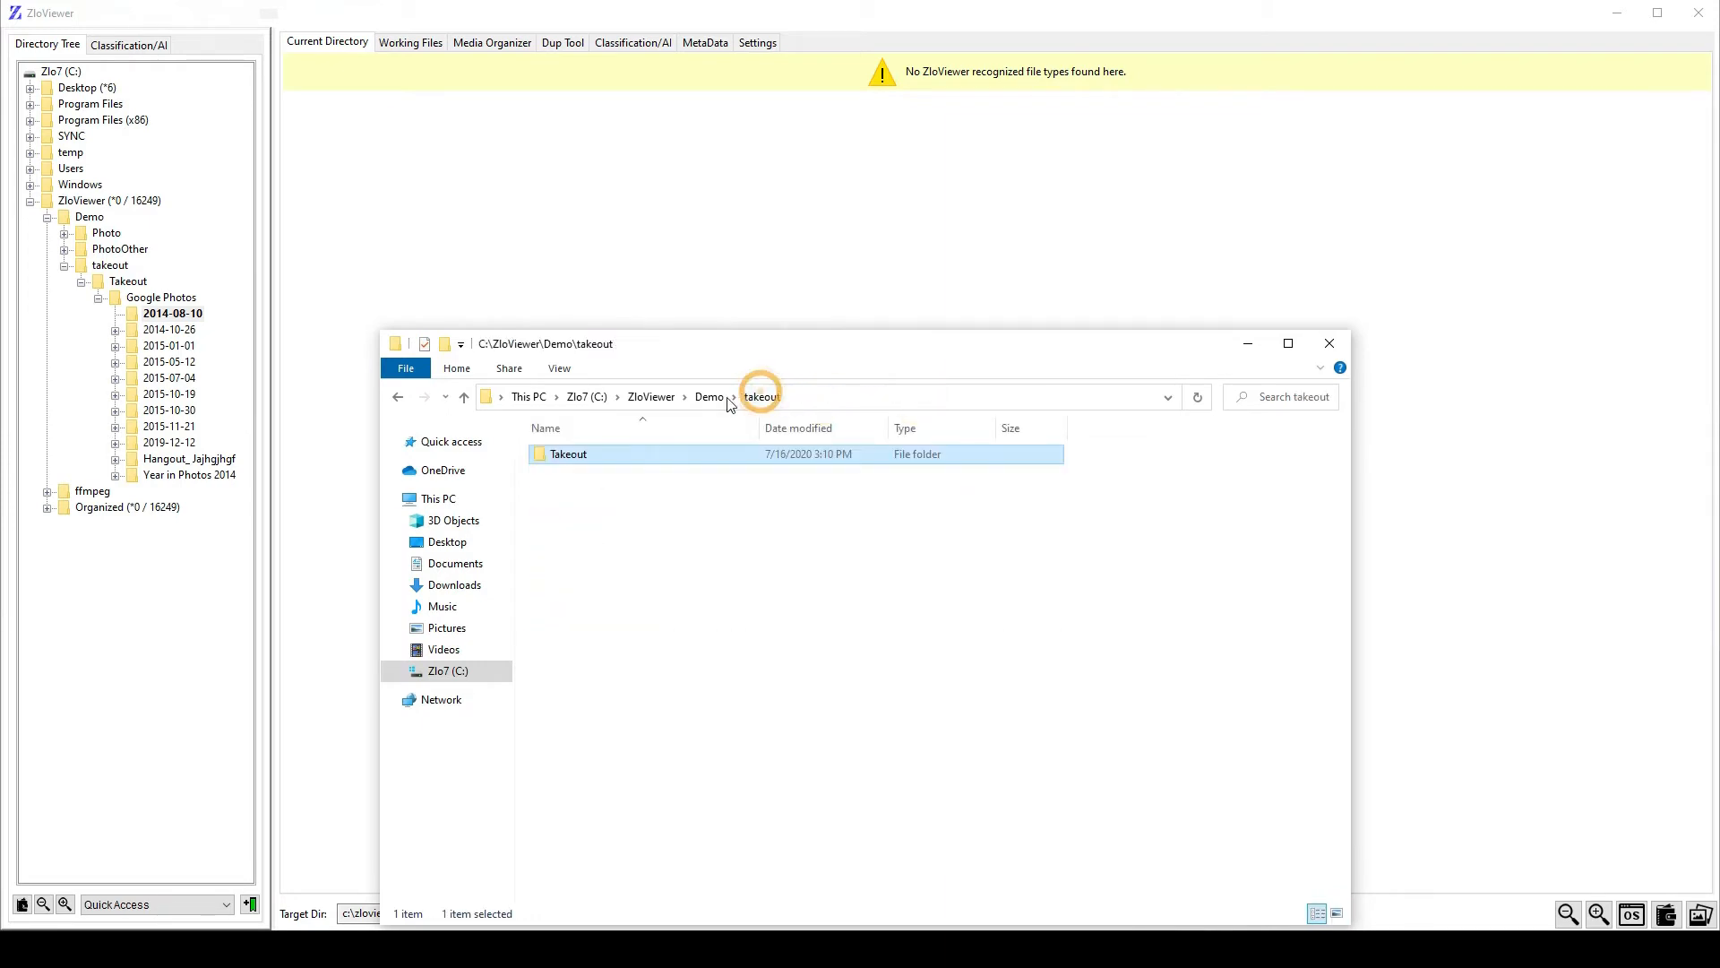
{"action": "left_click", "coordinate": [710, 396]}
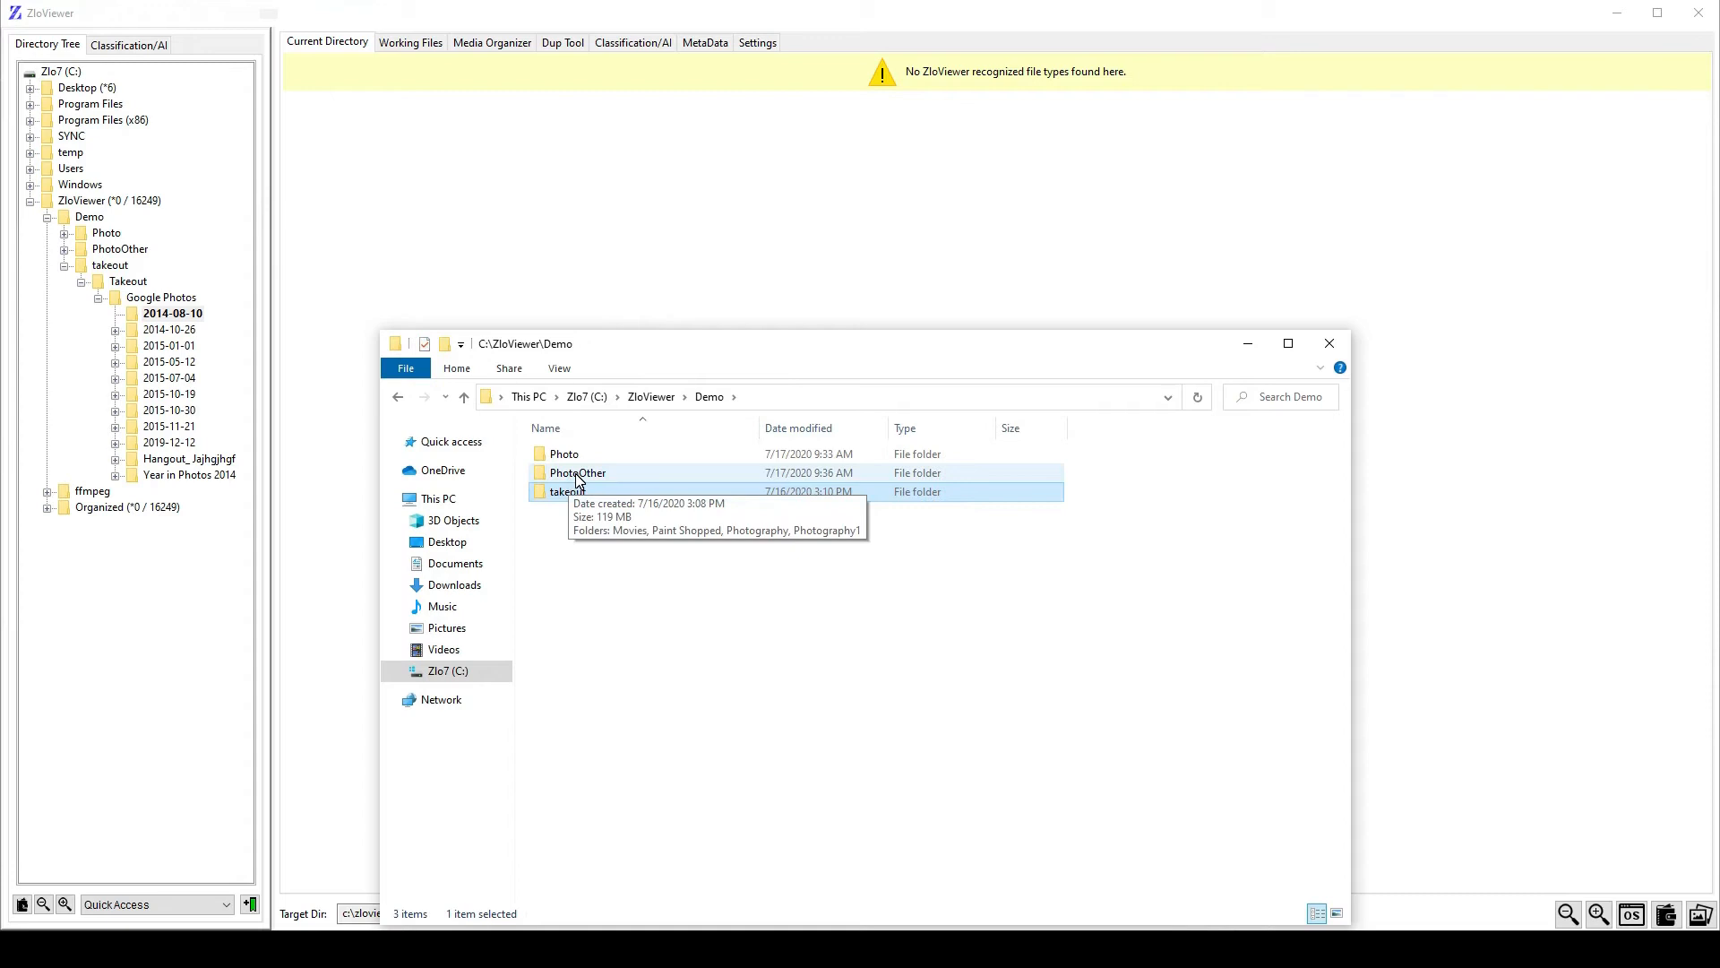
{"action": "double_click", "coordinate": [562, 454]}
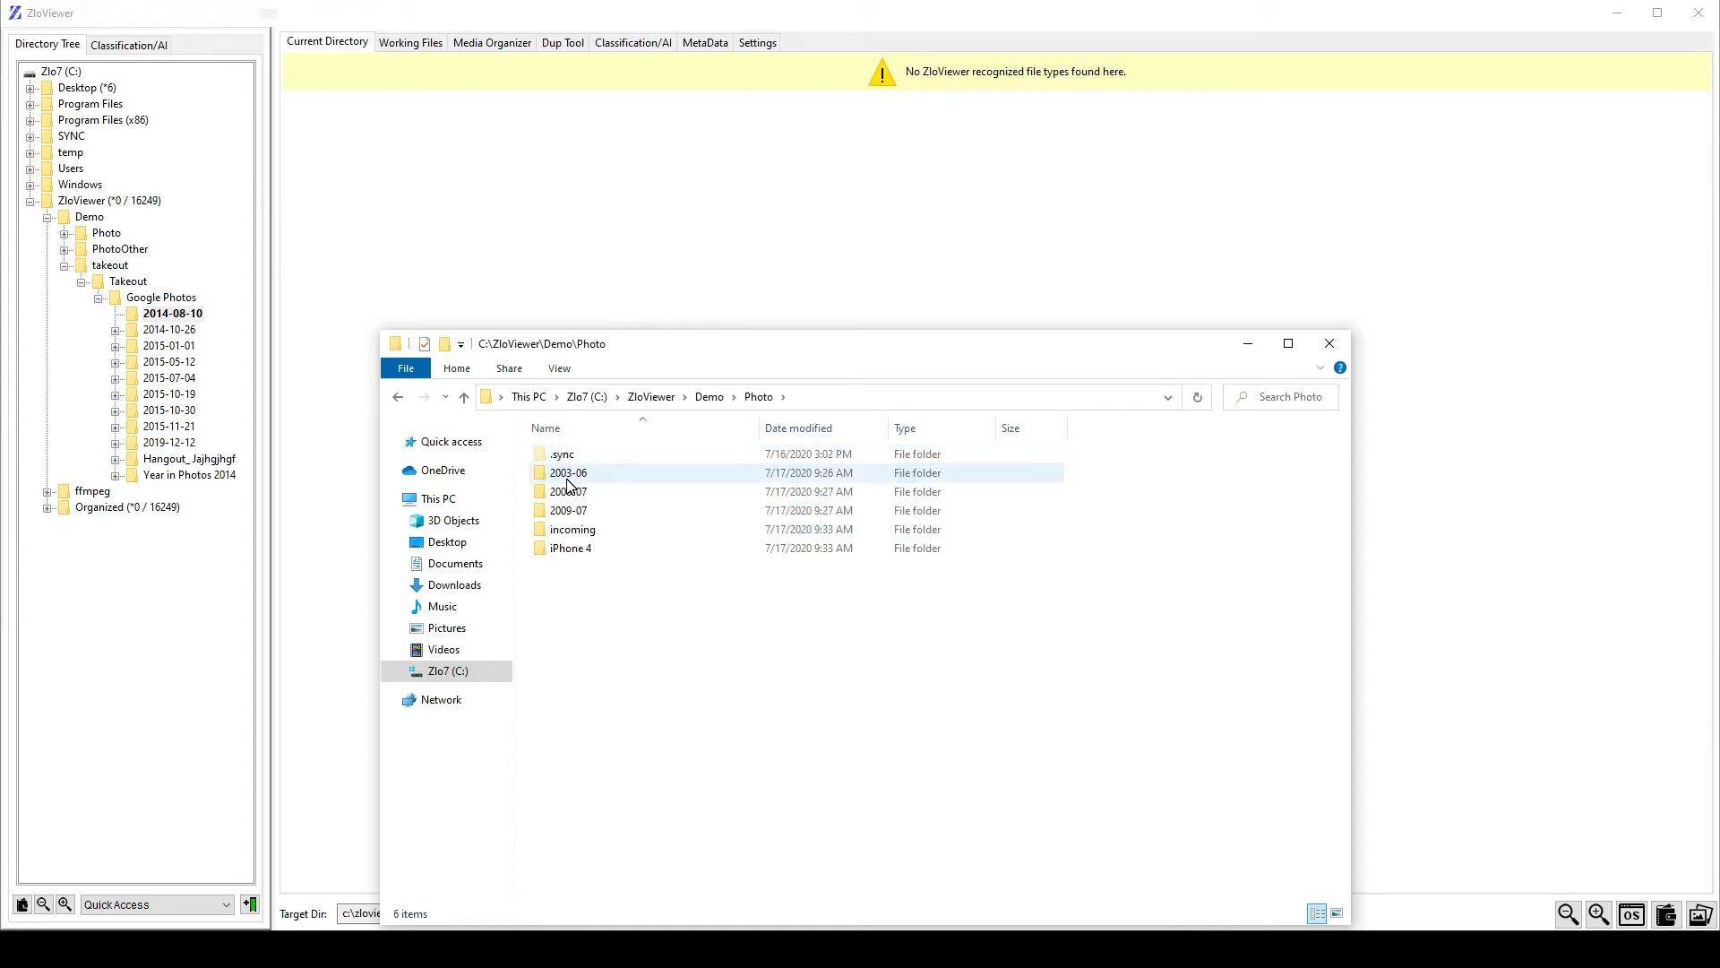
{"action": "double_click", "coordinate": [568, 477]}
{"action": "left_click", "coordinate": [755, 405]}
{"action": "left_click", "coordinate": [571, 495]}
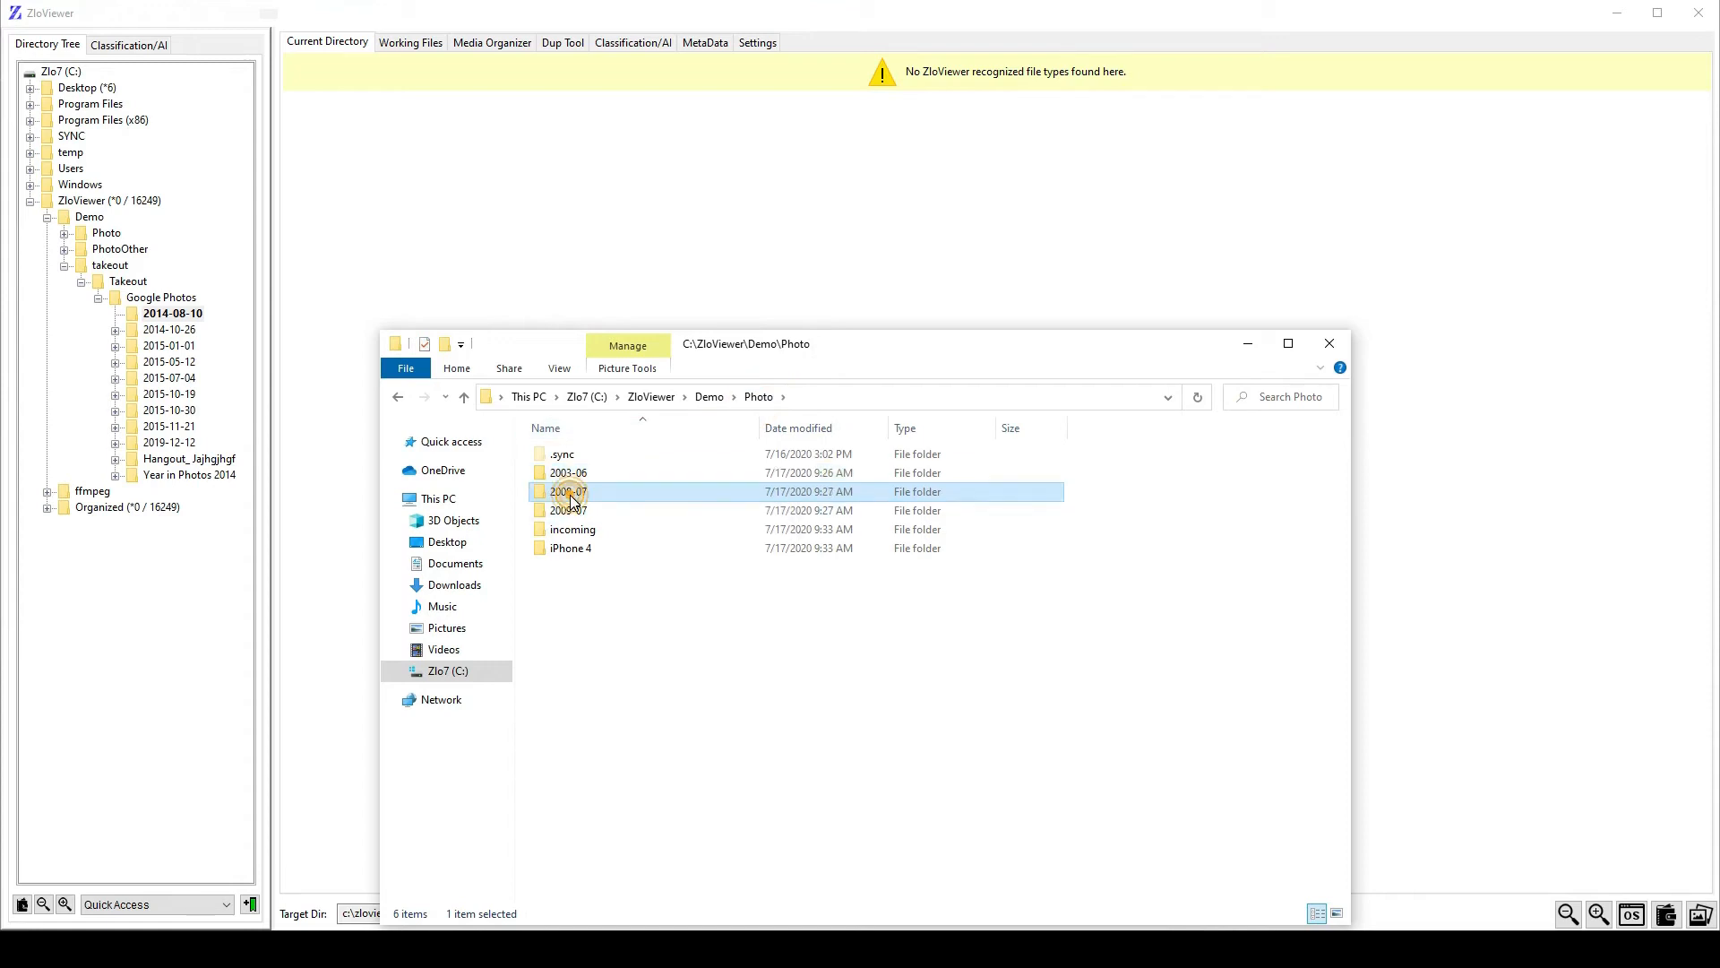
{"action": "double_click", "coordinate": [571, 496]}
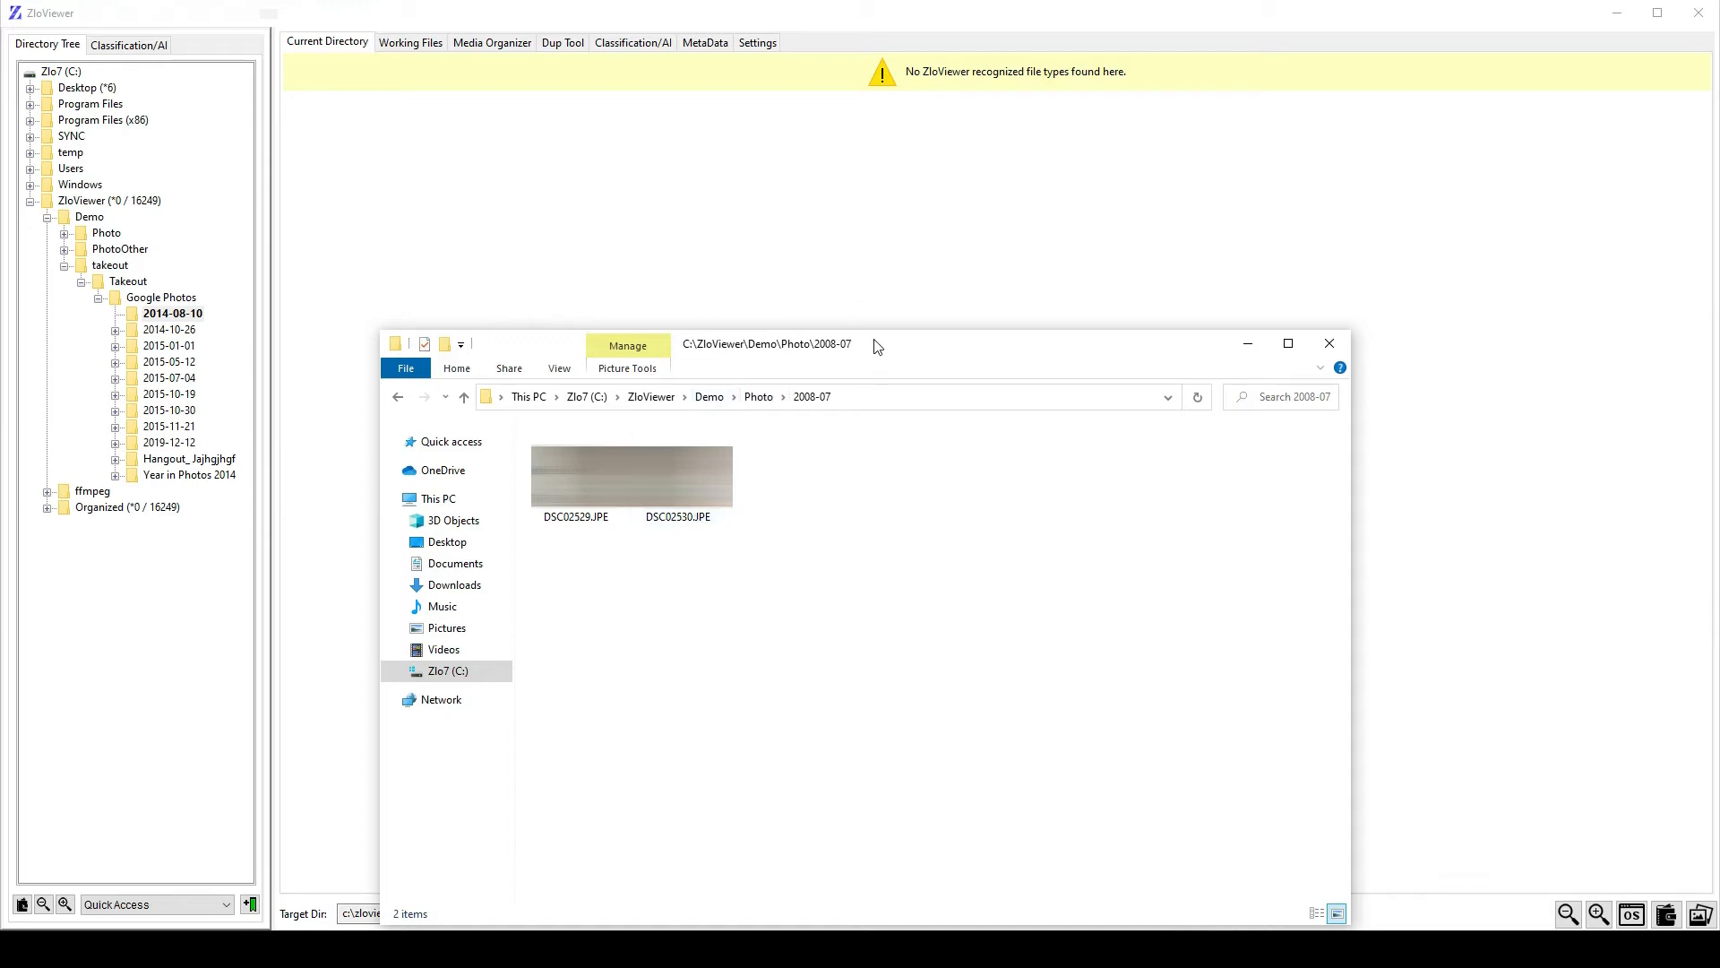
Reposition the File Explorer window and list the 2008-07 folder's files with their details.
{"action": "left_click_drag", "start_coordinate": [877, 346], "coordinate": [873, 209]}
{"action": "right_click", "coordinate": [691, 559]}
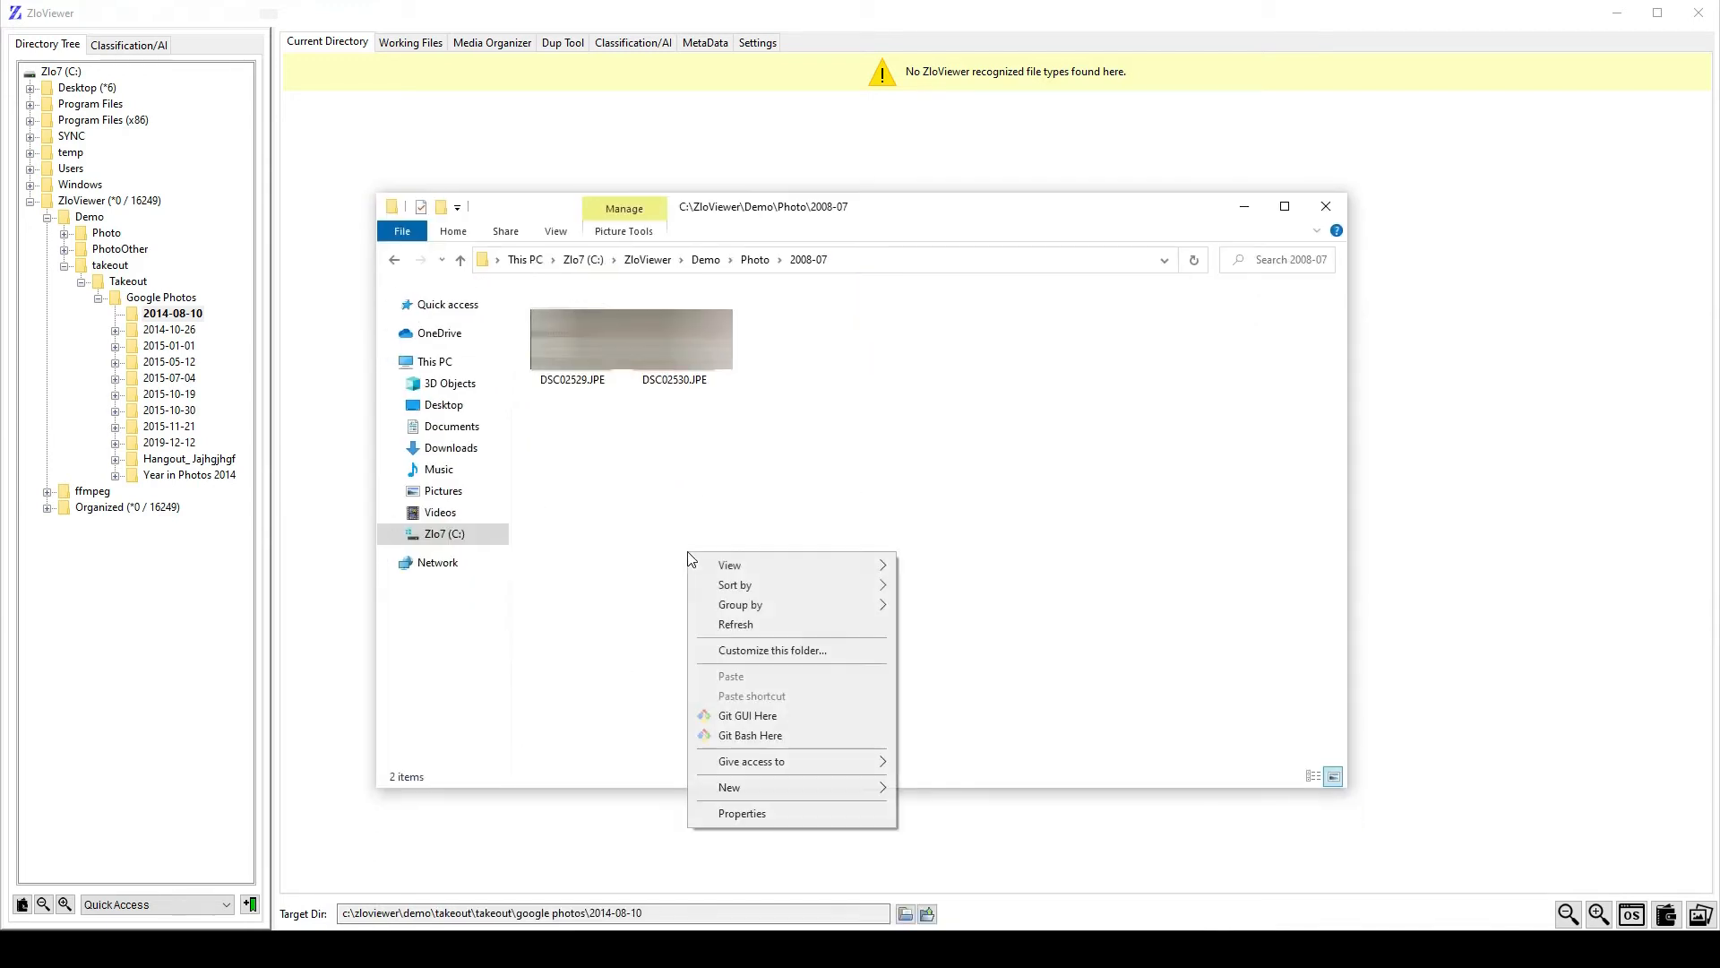
{"action": "mouse_move", "coordinate": [856, 566]}
{"action": "left_click", "coordinate": [955, 665]}
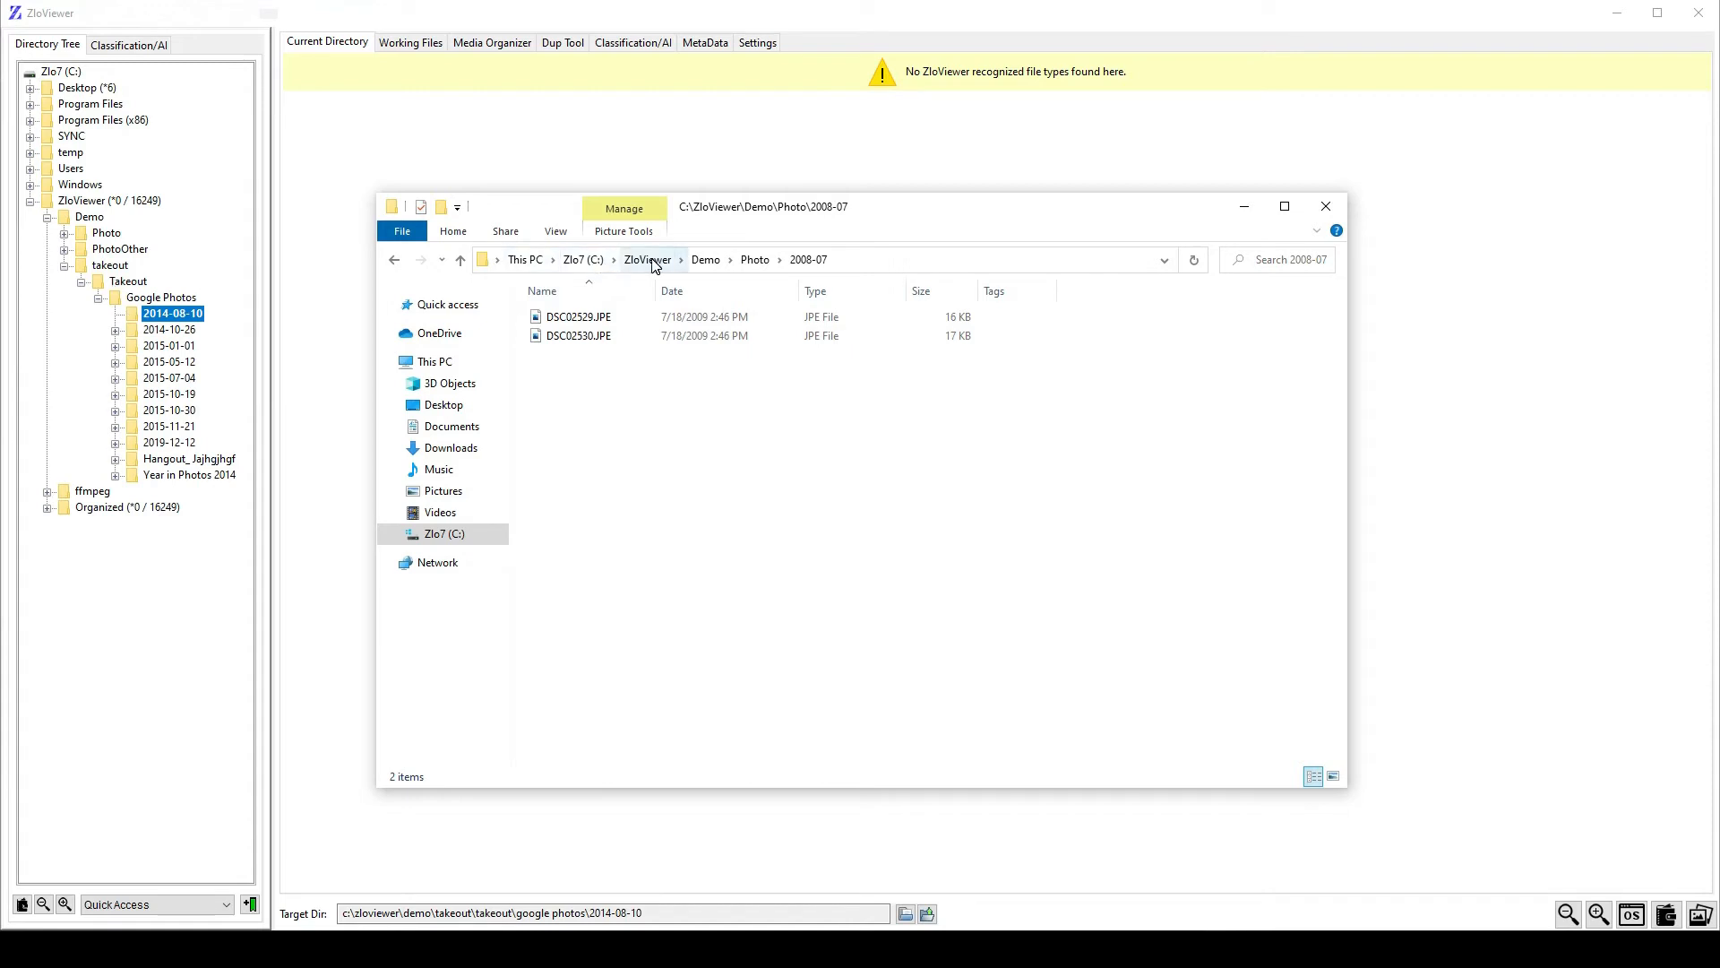
Go up to the Demo folder and search it for *.jpe.
{"action": "left_click", "coordinate": [707, 259]}
{"action": "left_click", "coordinate": [1301, 273]}
{"action": "type", "text": "jpe"}
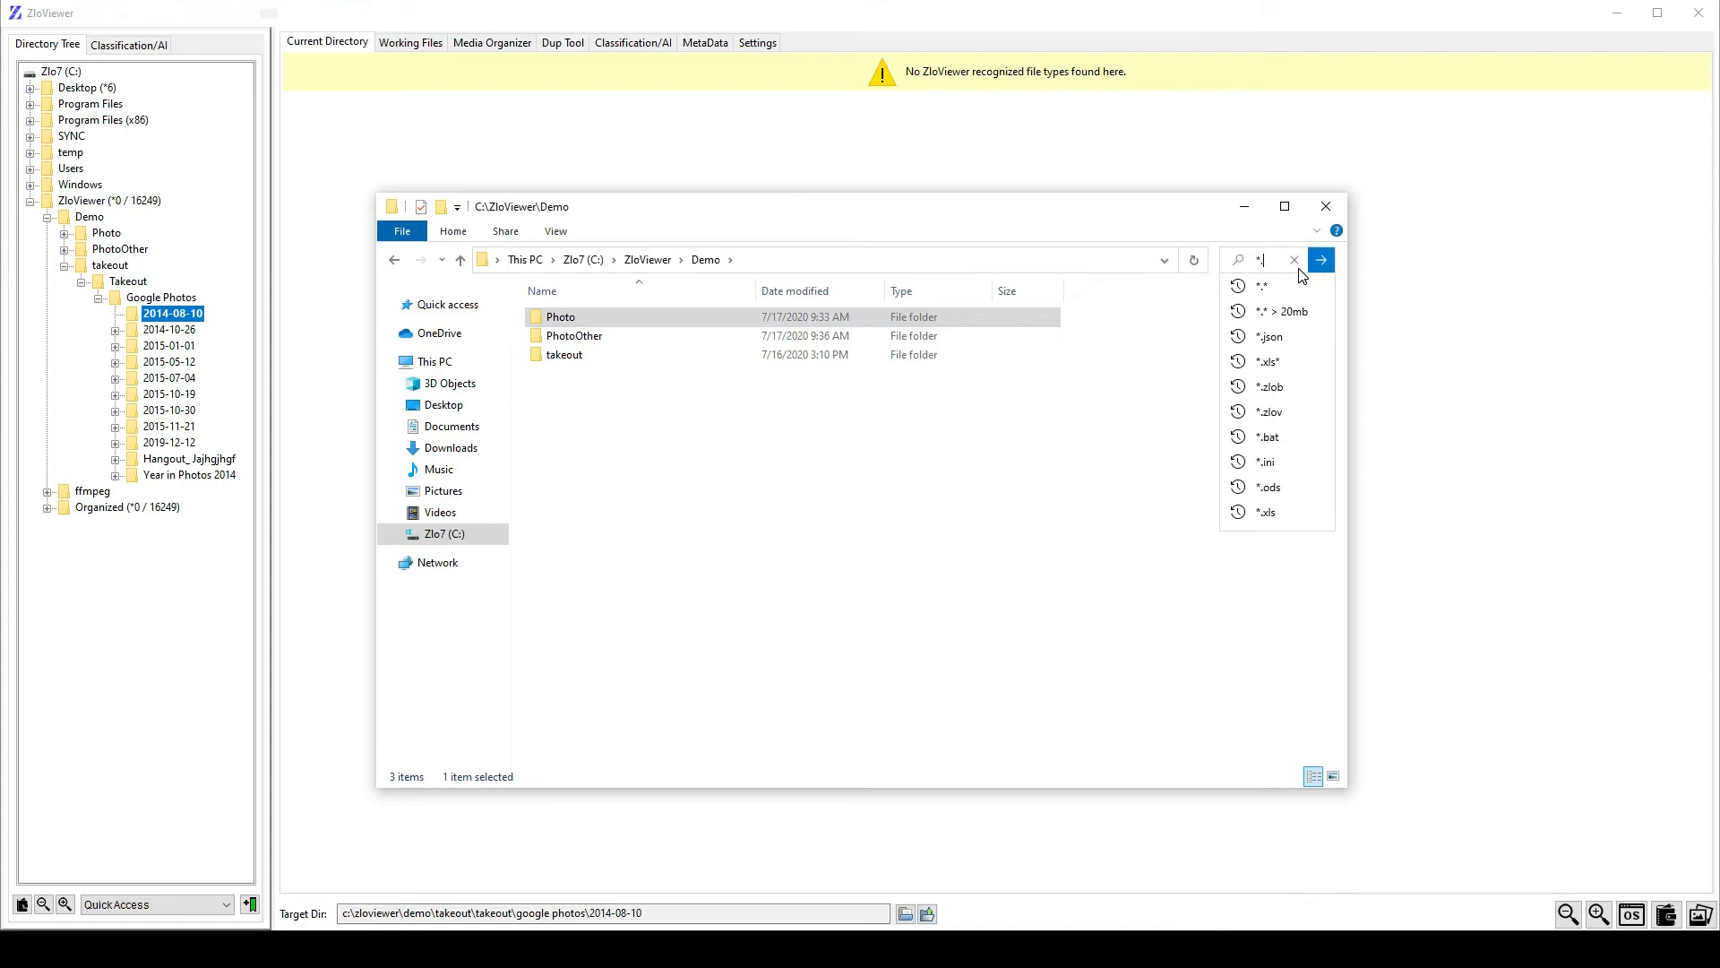
{"action": "key", "text": "Return"}
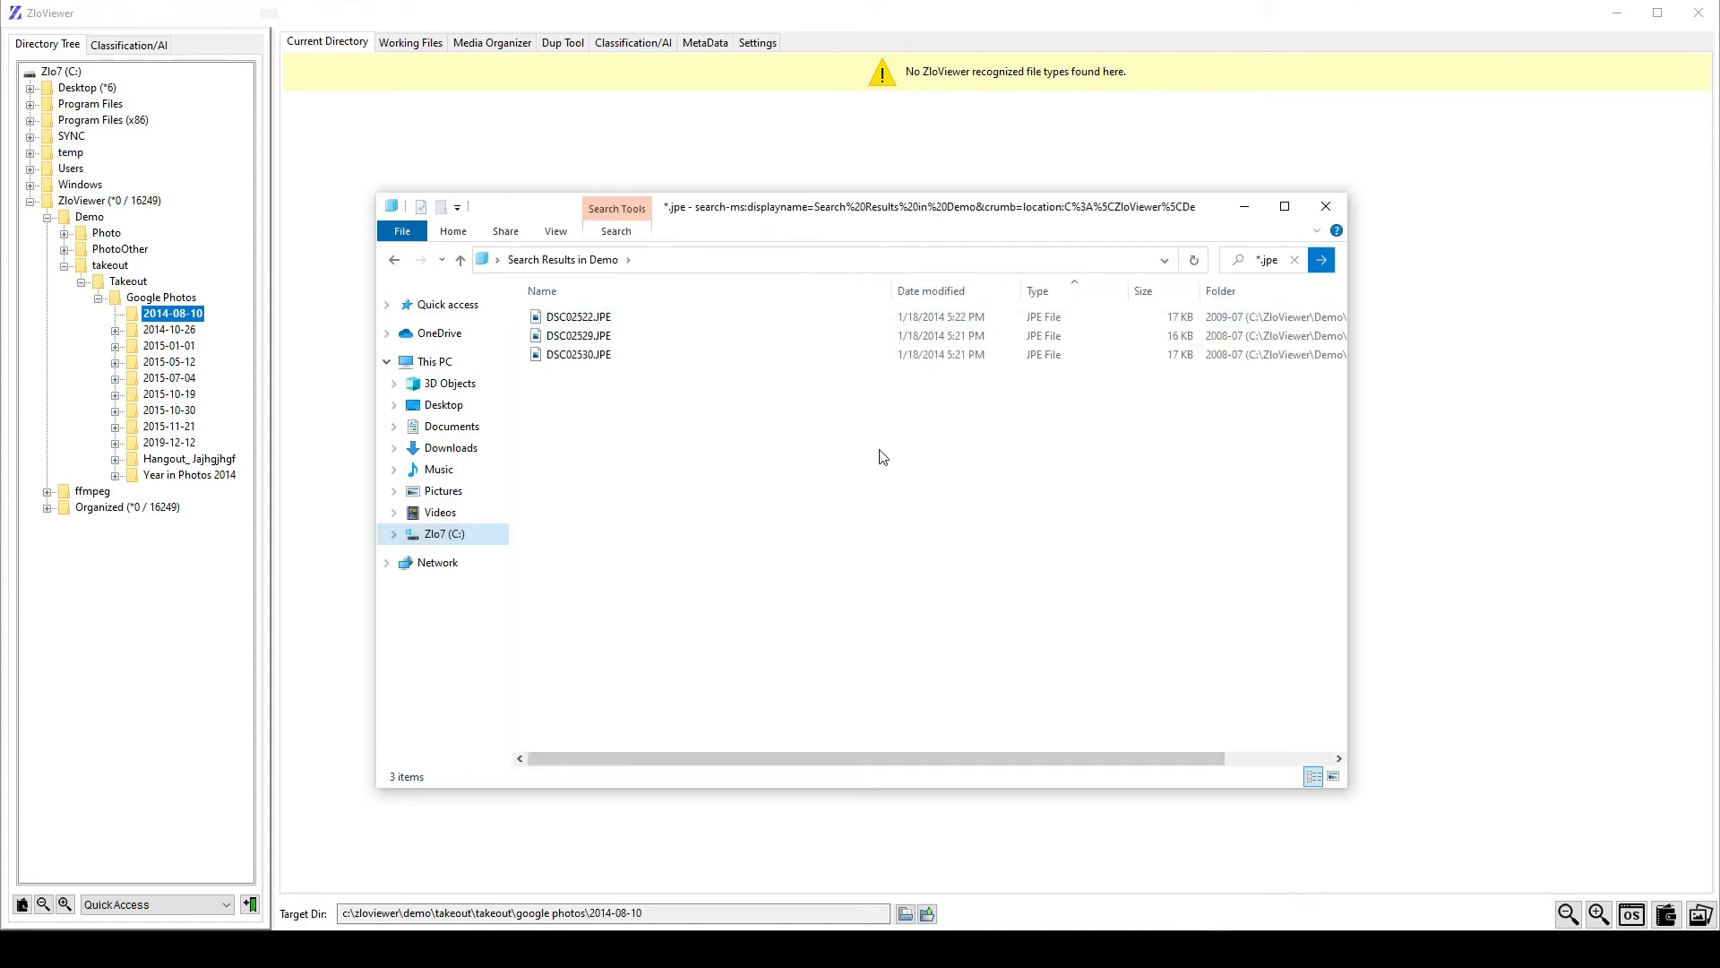
Delete DSC02522.JPE, DSC02529.JPE and DSC02530.JPE, dismiss the missing-item prompt, and close File Explorer.
{"action": "left_click", "coordinate": [614, 319]}
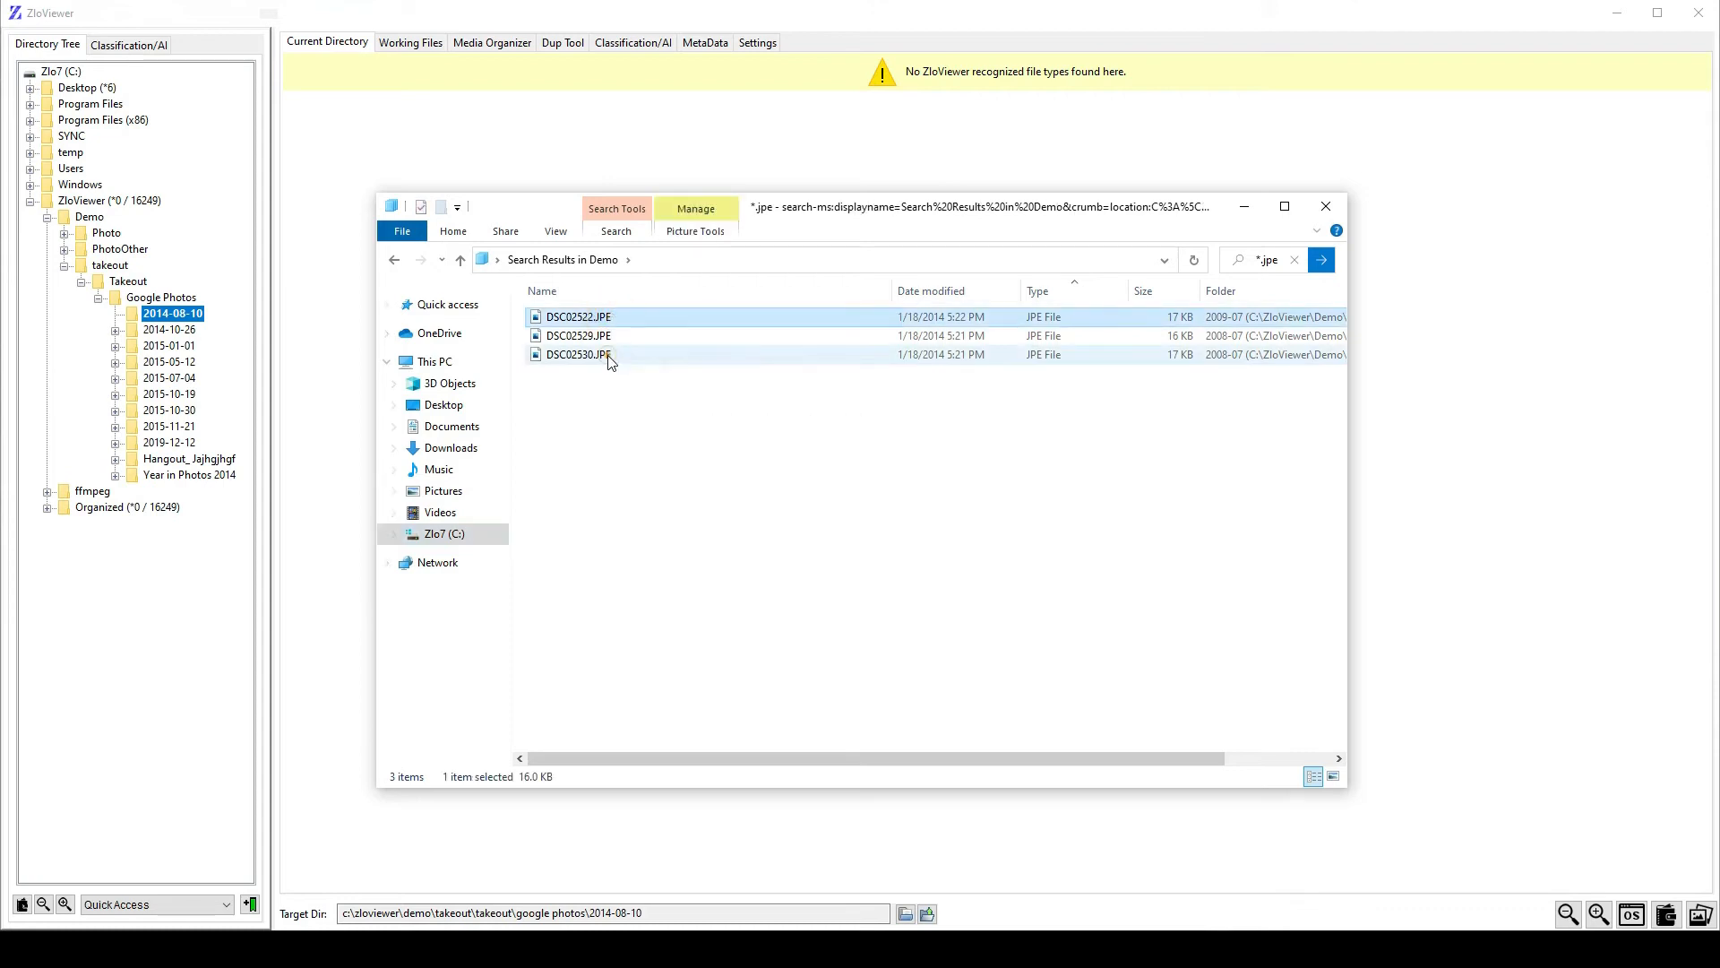
{"action": "left_click", "coordinate": [708, 356], "text": "shift"}
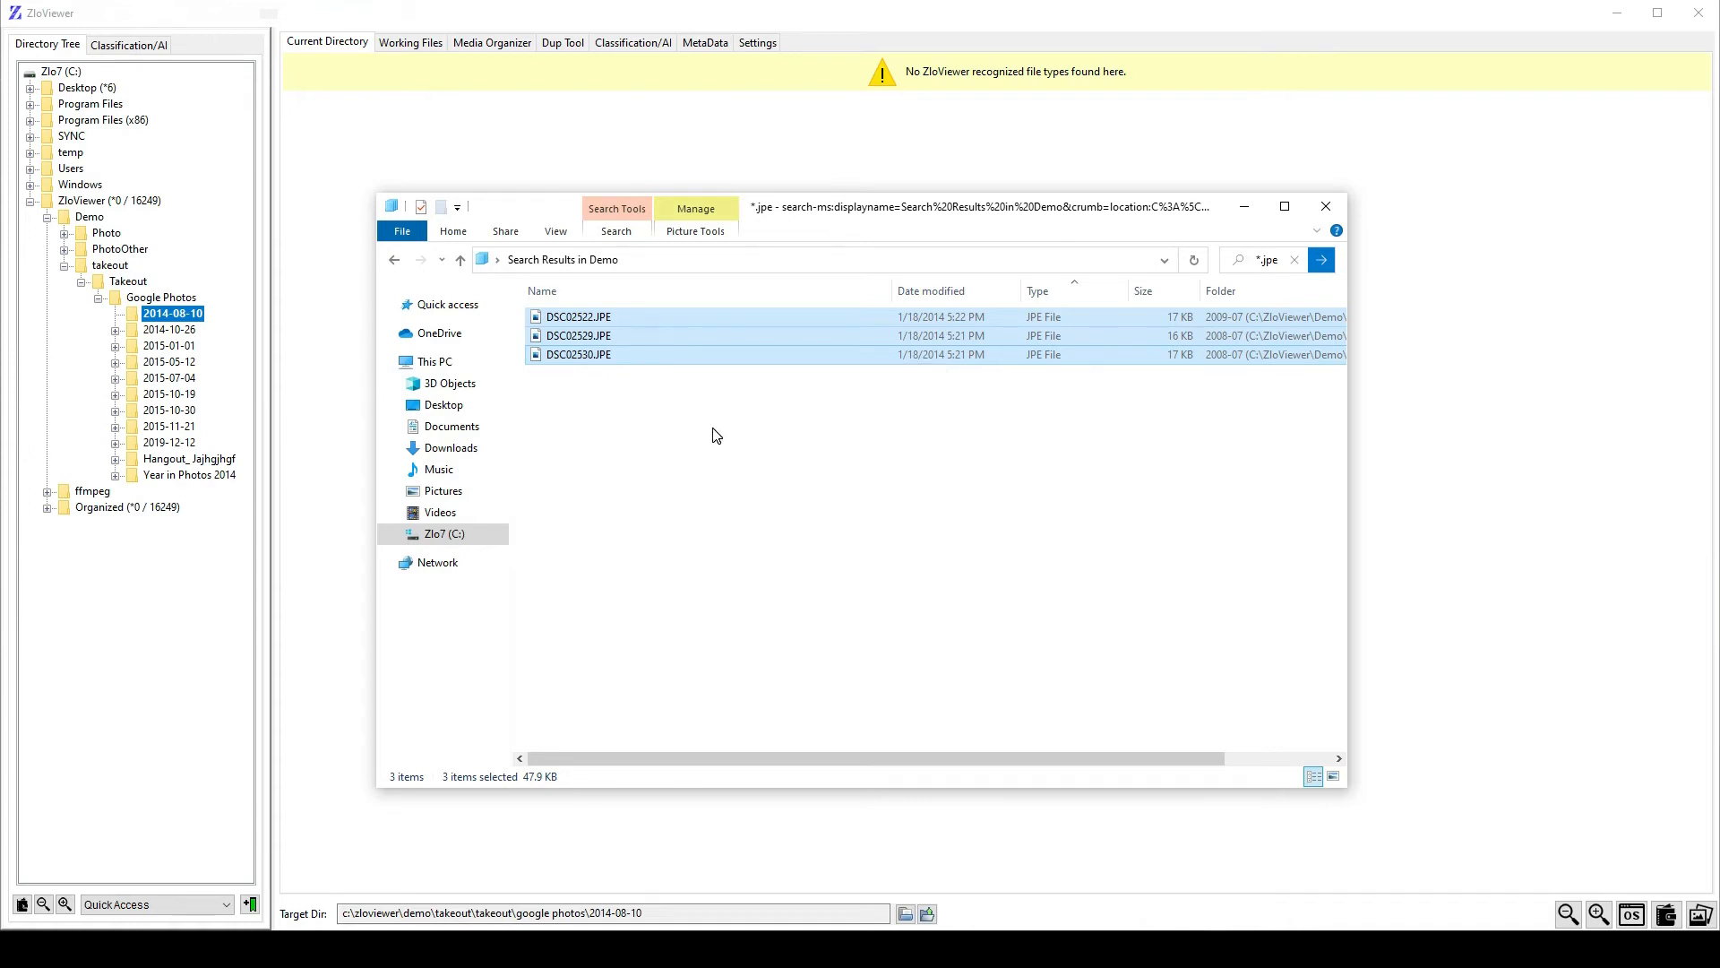
{"action": "right_click", "coordinate": [692, 354]}
{"action": "left_click", "coordinate": [750, 797]}
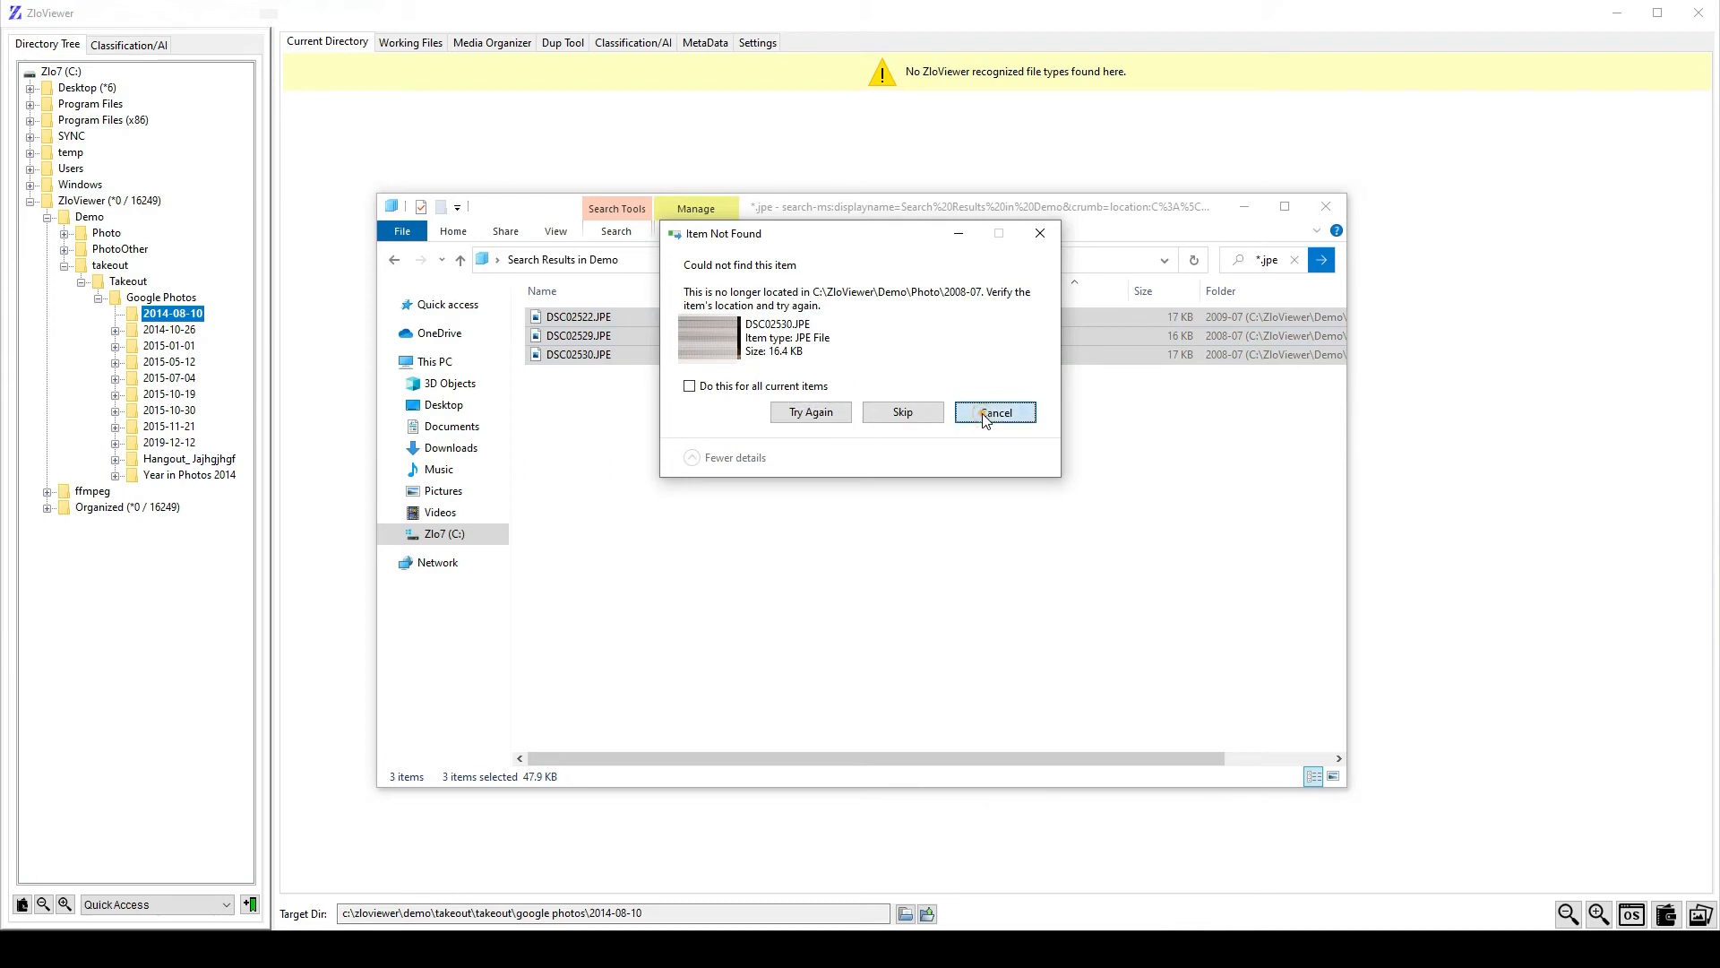
{"action": "left_click", "coordinate": [994, 412]}
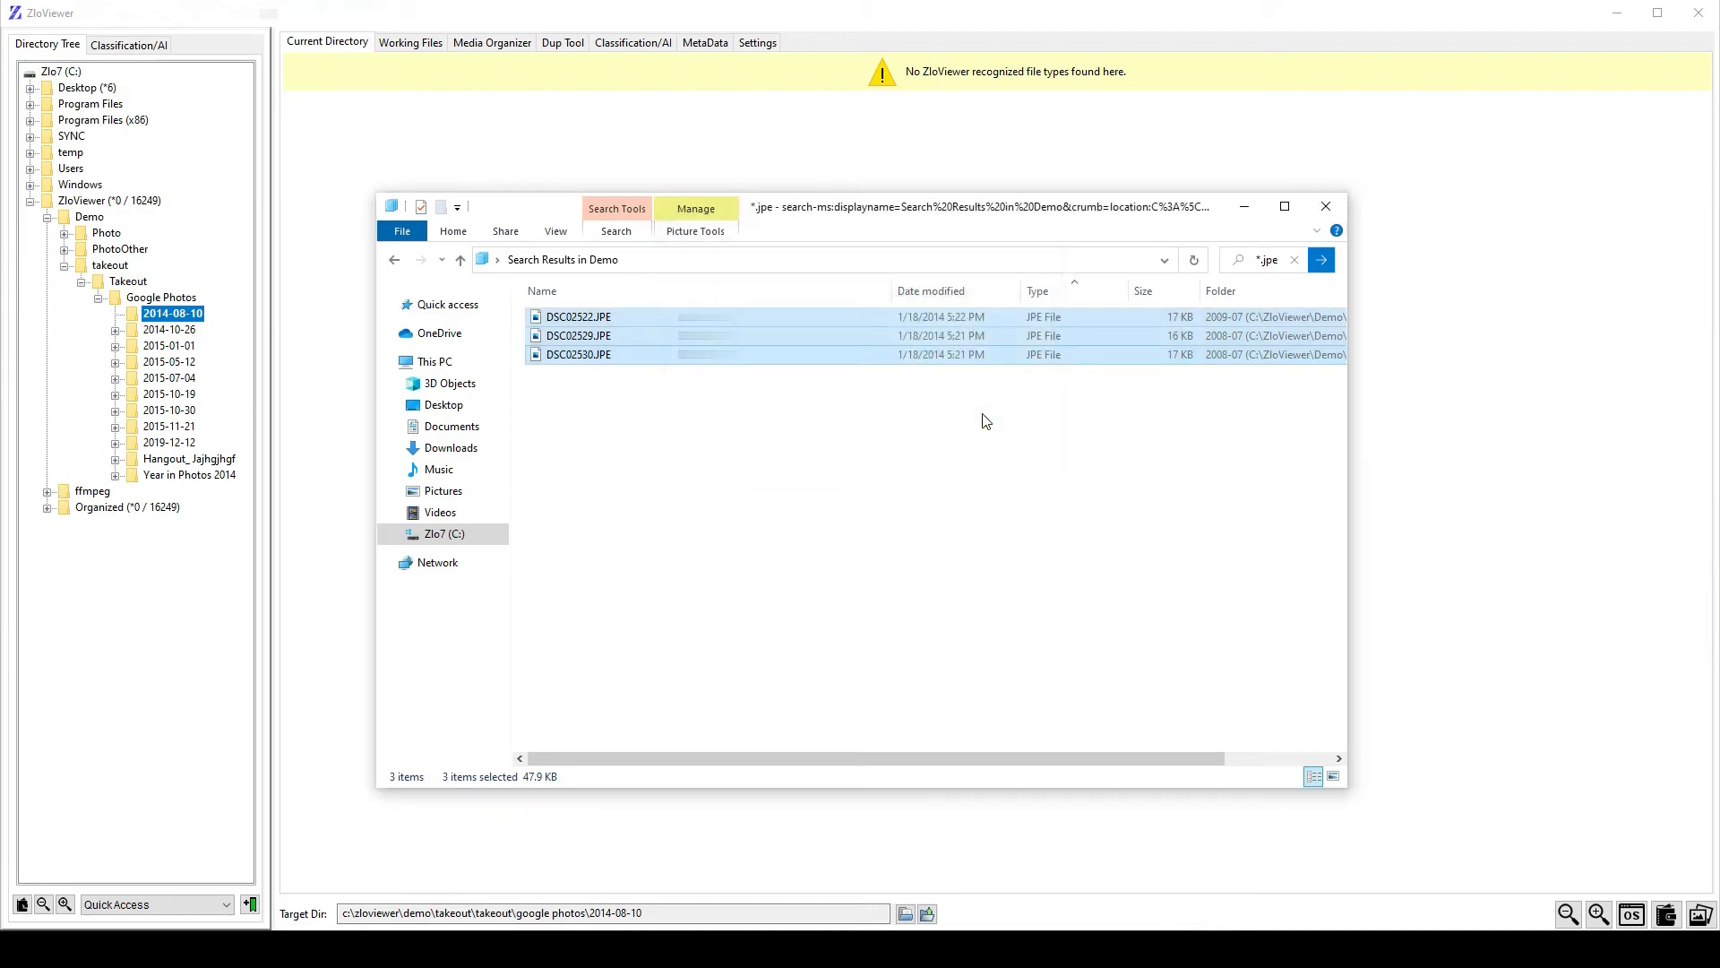
{"action": "left_click", "coordinate": [1329, 208]}
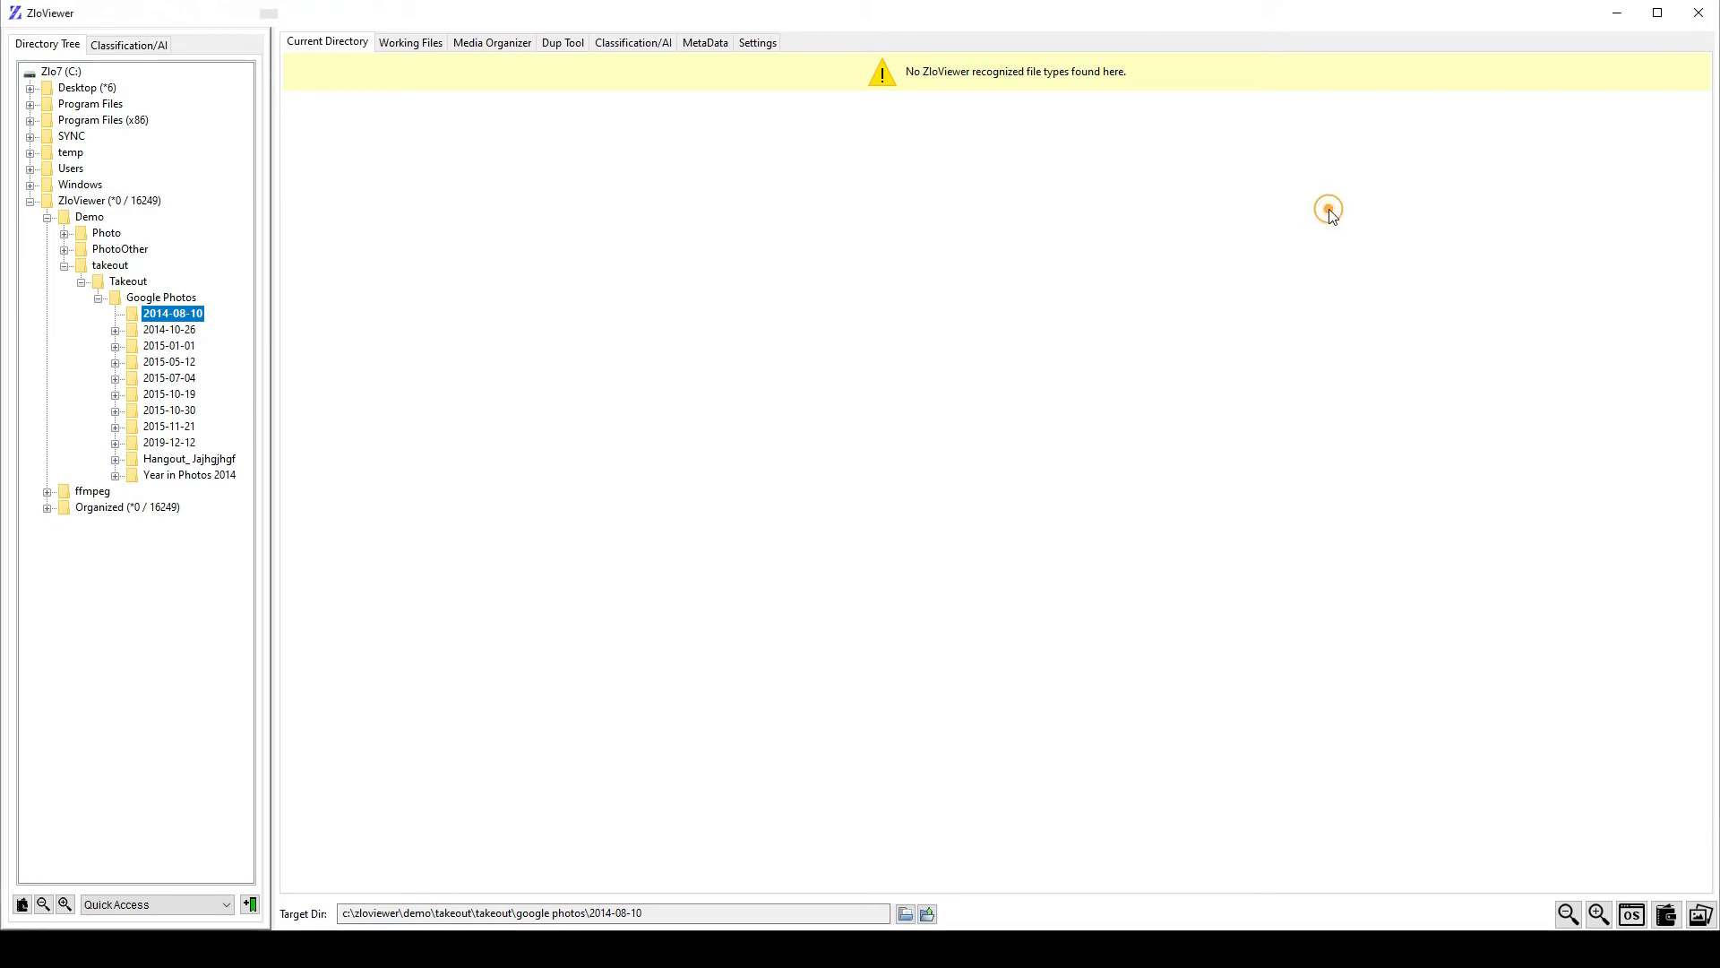
Remove the Demo folder's empty subdirectories again in ZloViewer and expand its Photo folder.
{"action": "left_click", "coordinate": [98, 297]}
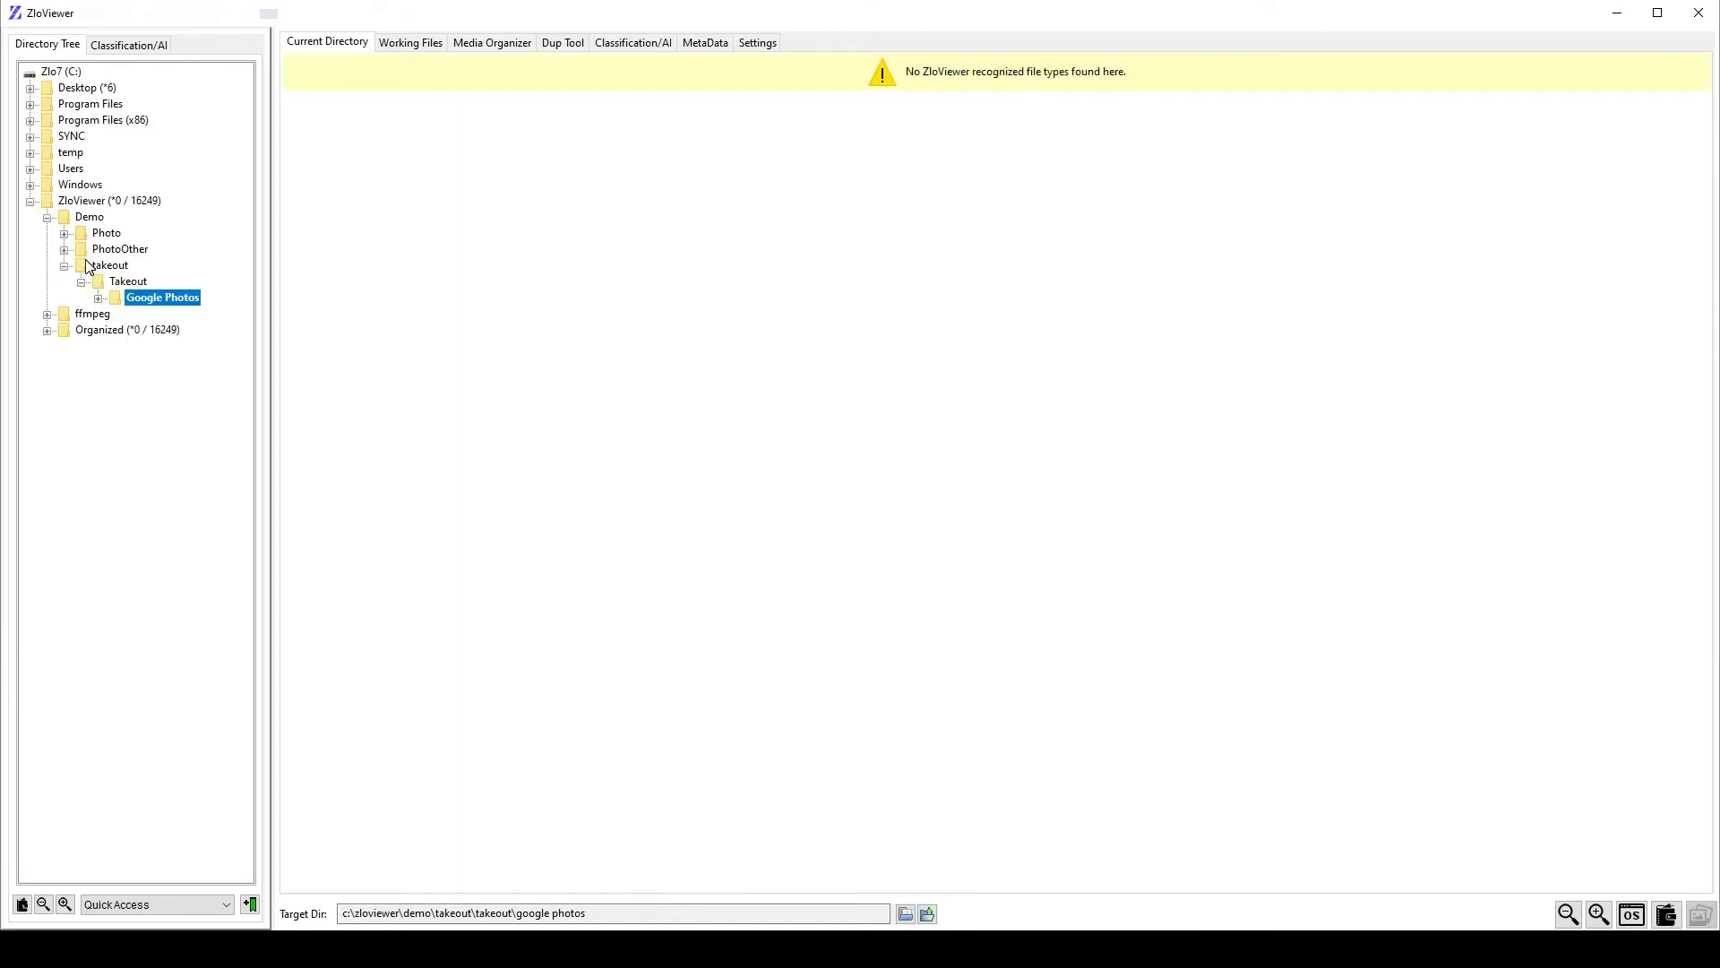
{"action": "left_click", "coordinate": [62, 220]}
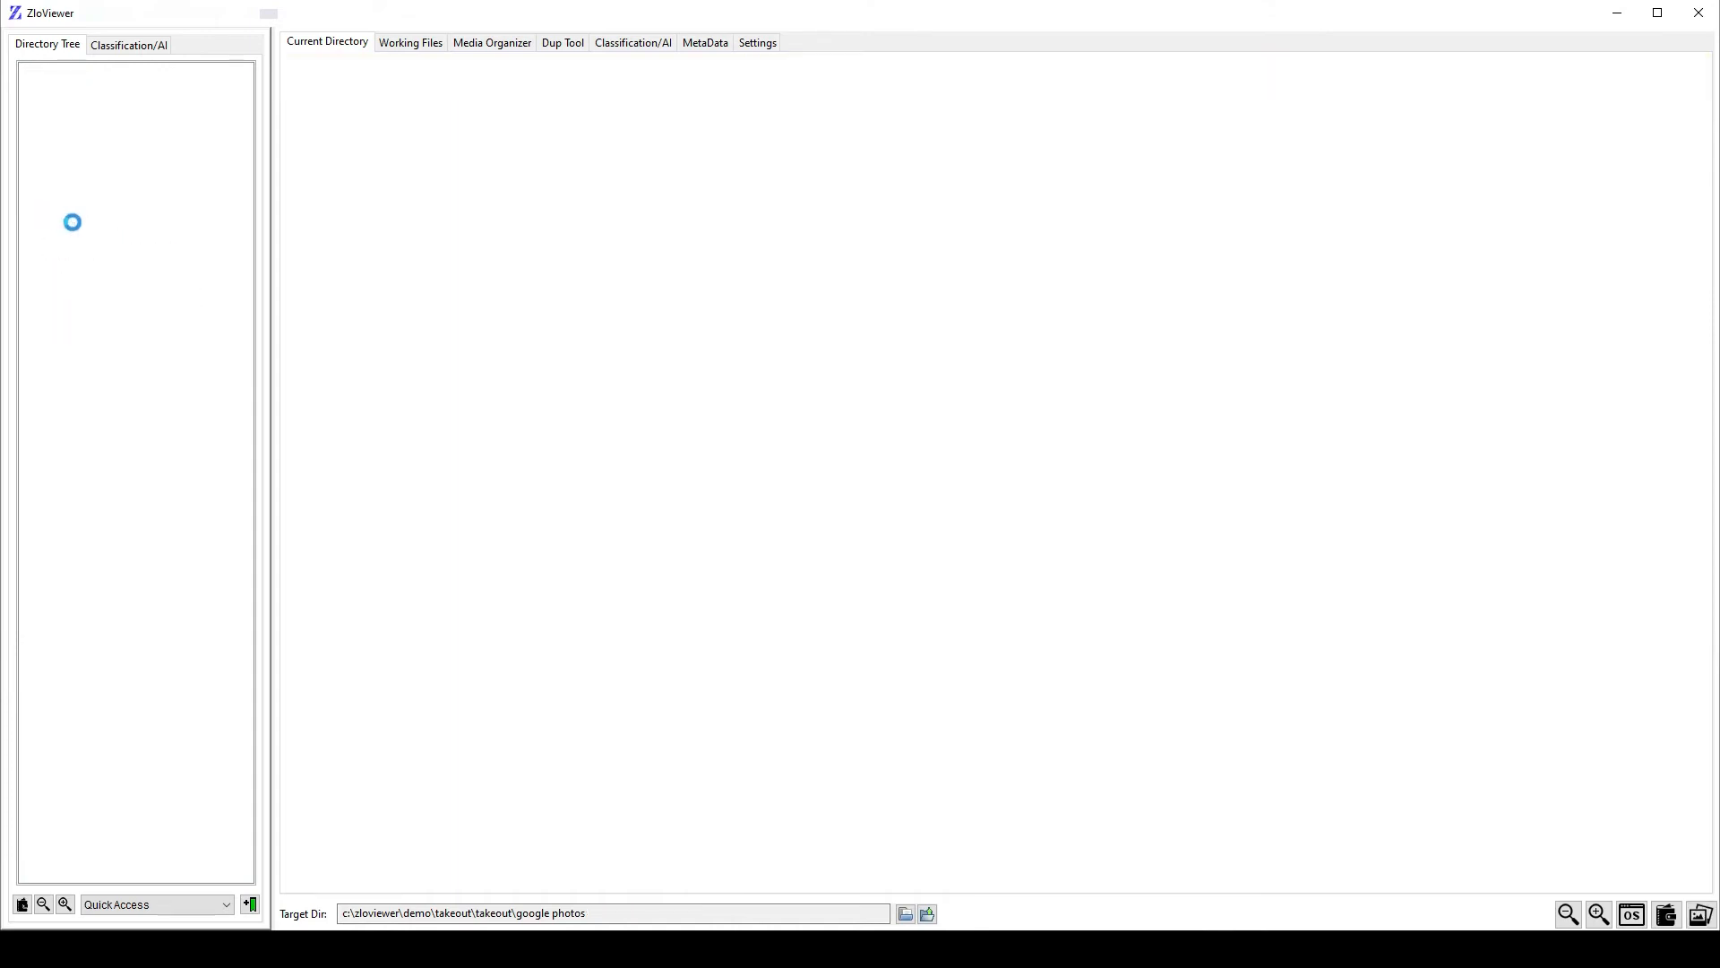
{"action": "right_click", "coordinate": [75, 221]}
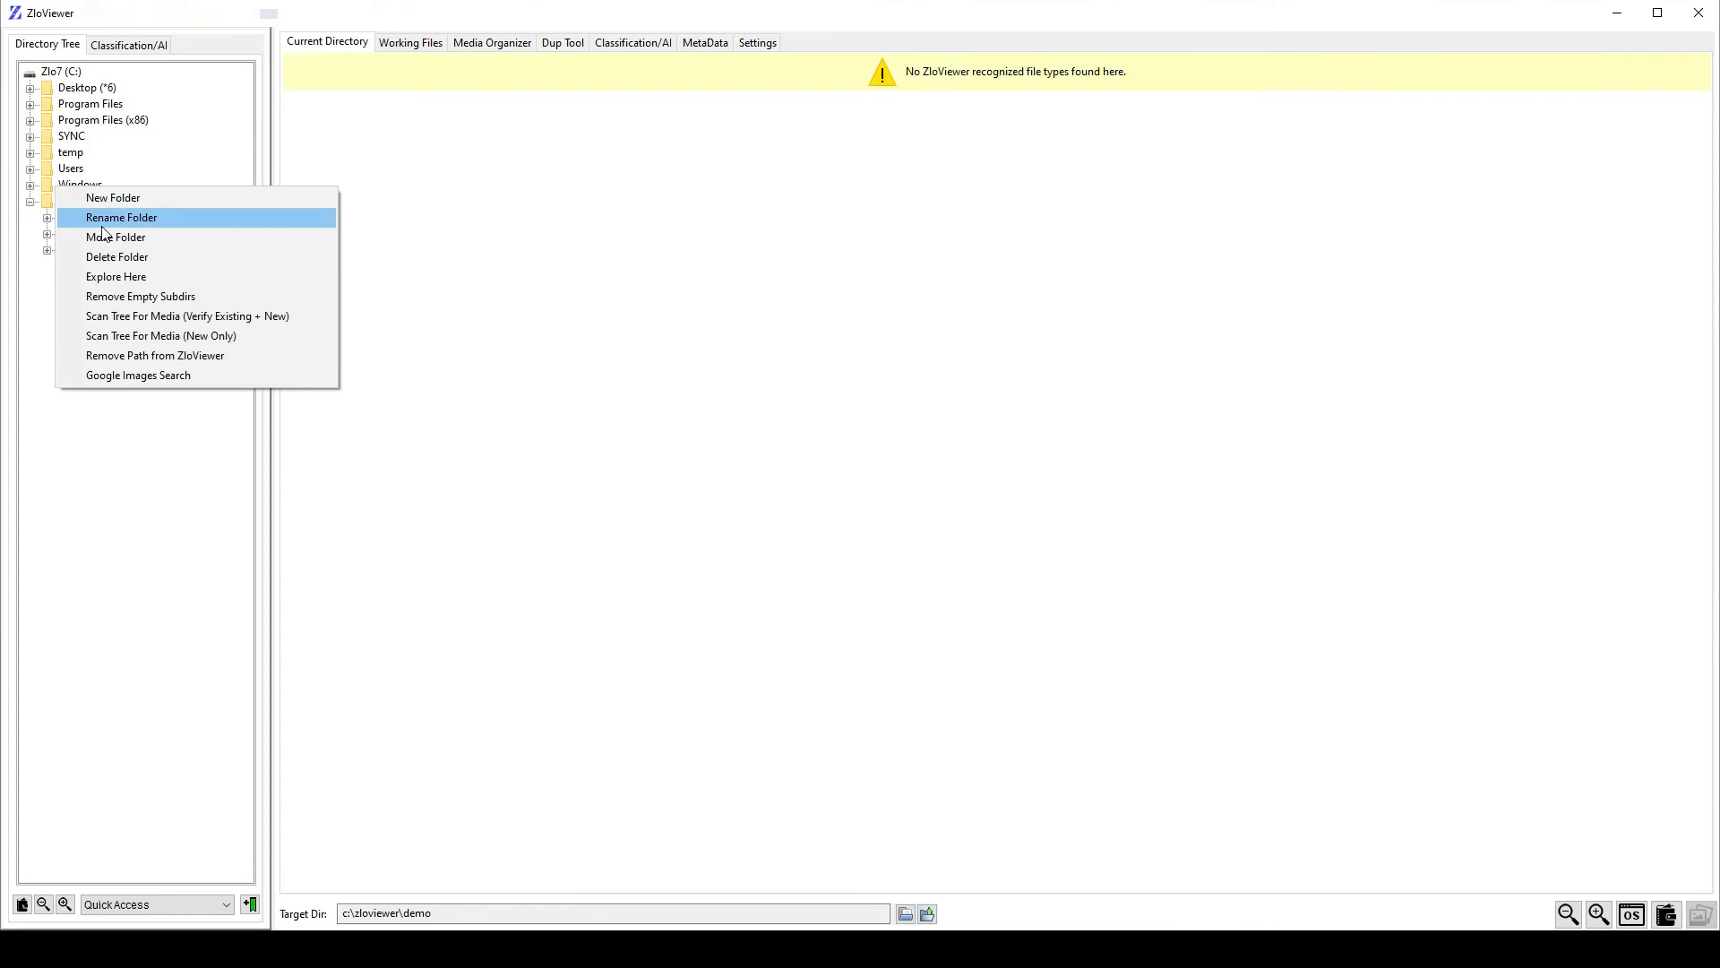
{"action": "left_click", "coordinate": [144, 297]}
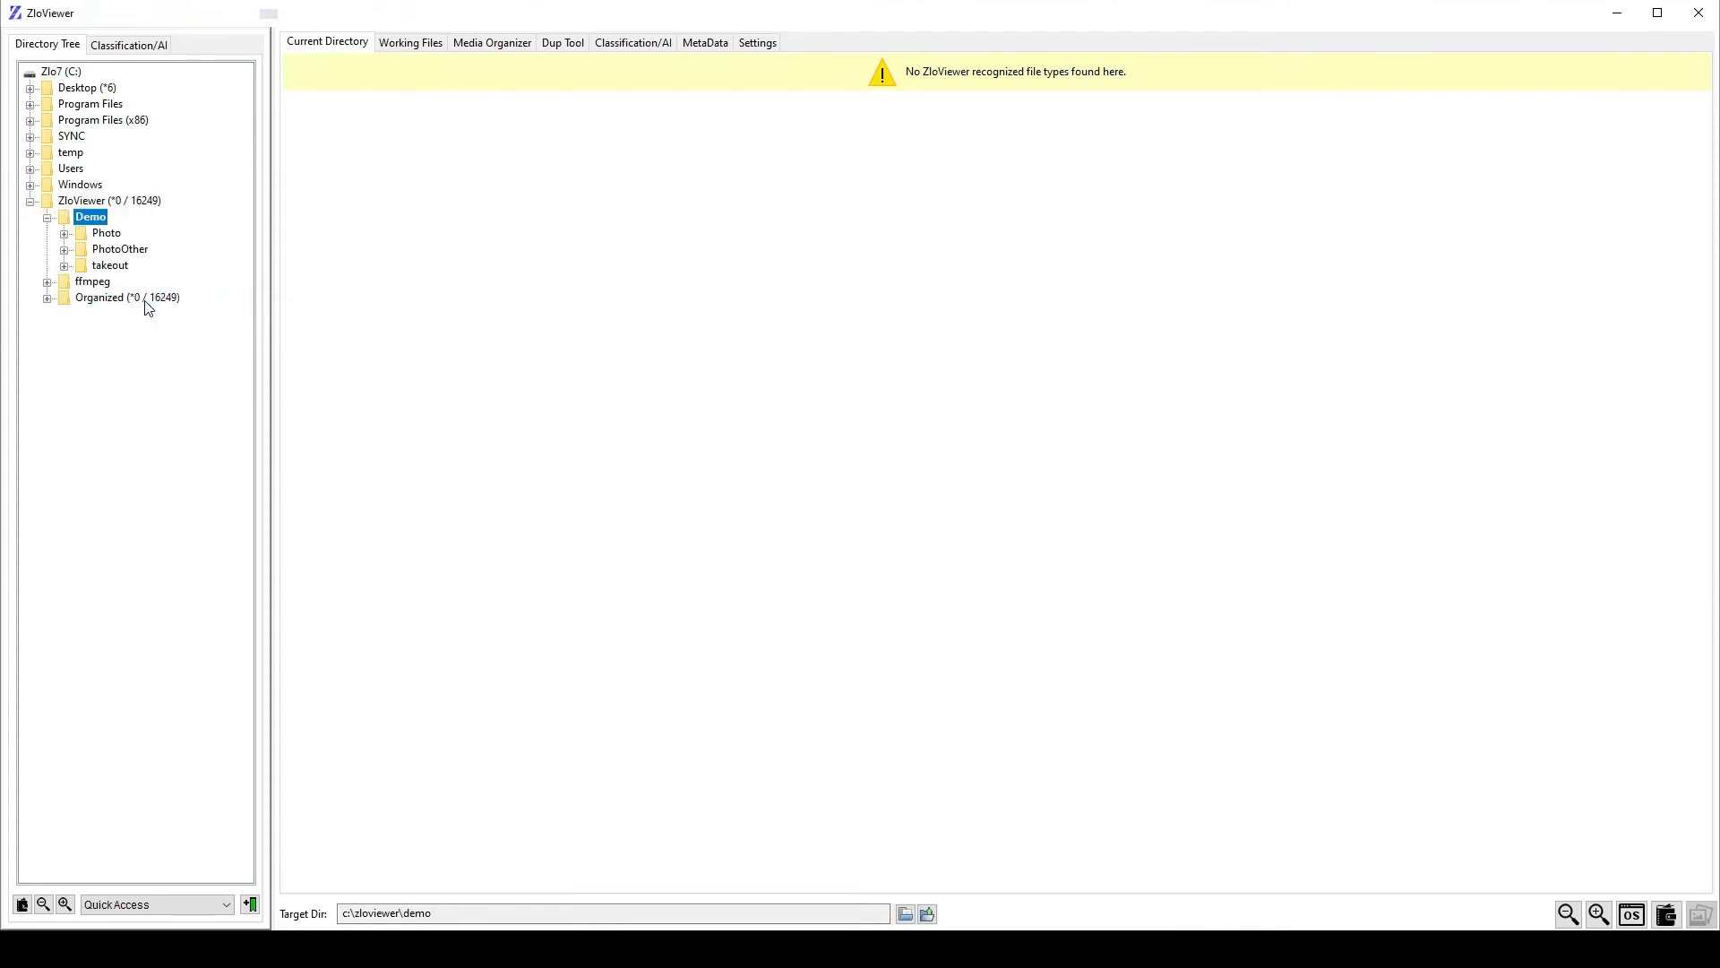
{"action": "left_click", "coordinate": [65, 235]}
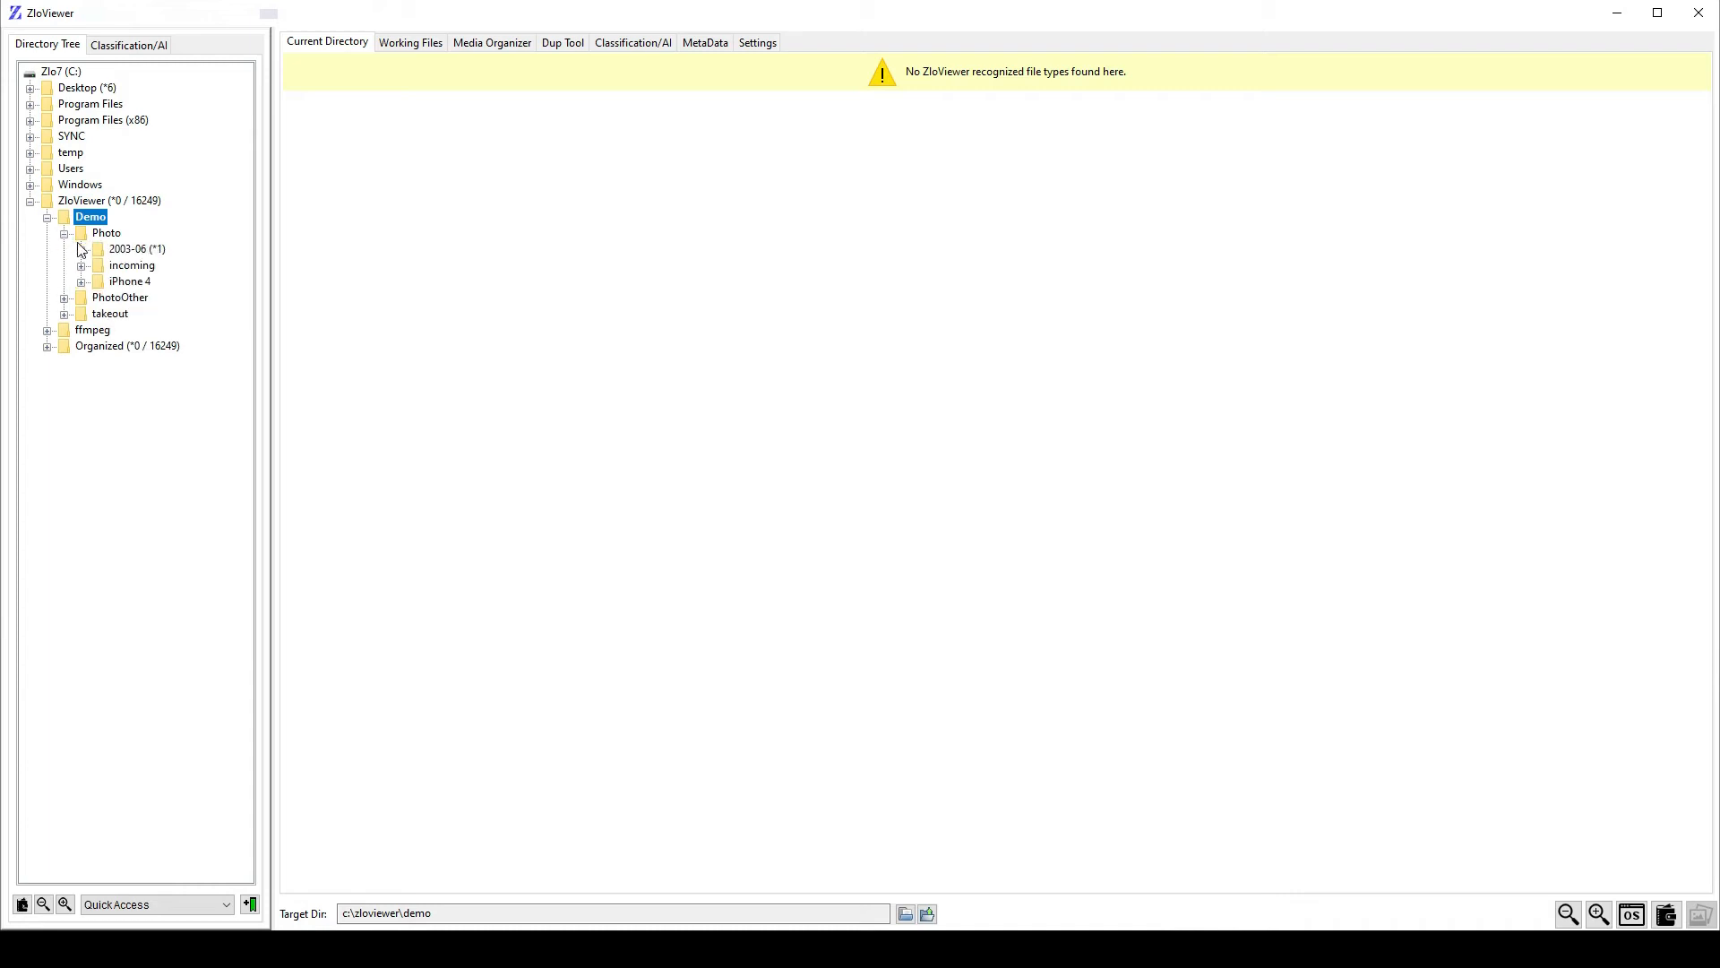
Open the Photo folder's incoming subfolder in File Explorer from the directory tree.
{"action": "left_click", "coordinate": [134, 266]}
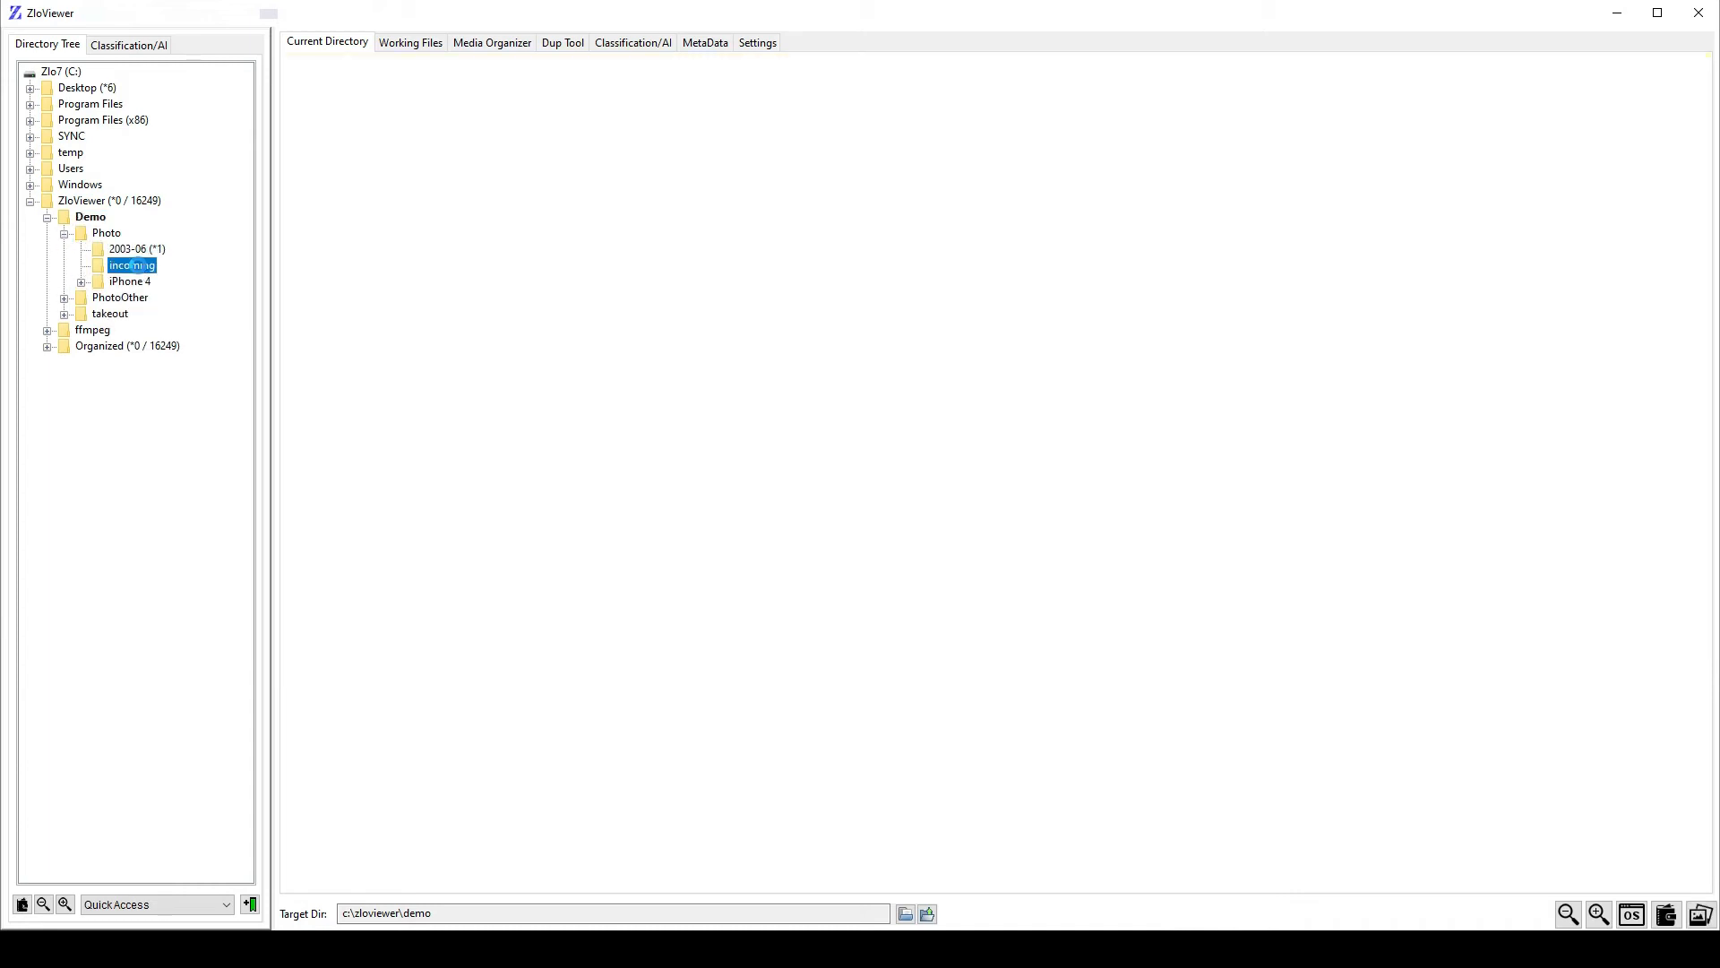
{"action": "right_click", "coordinate": [134, 267]}
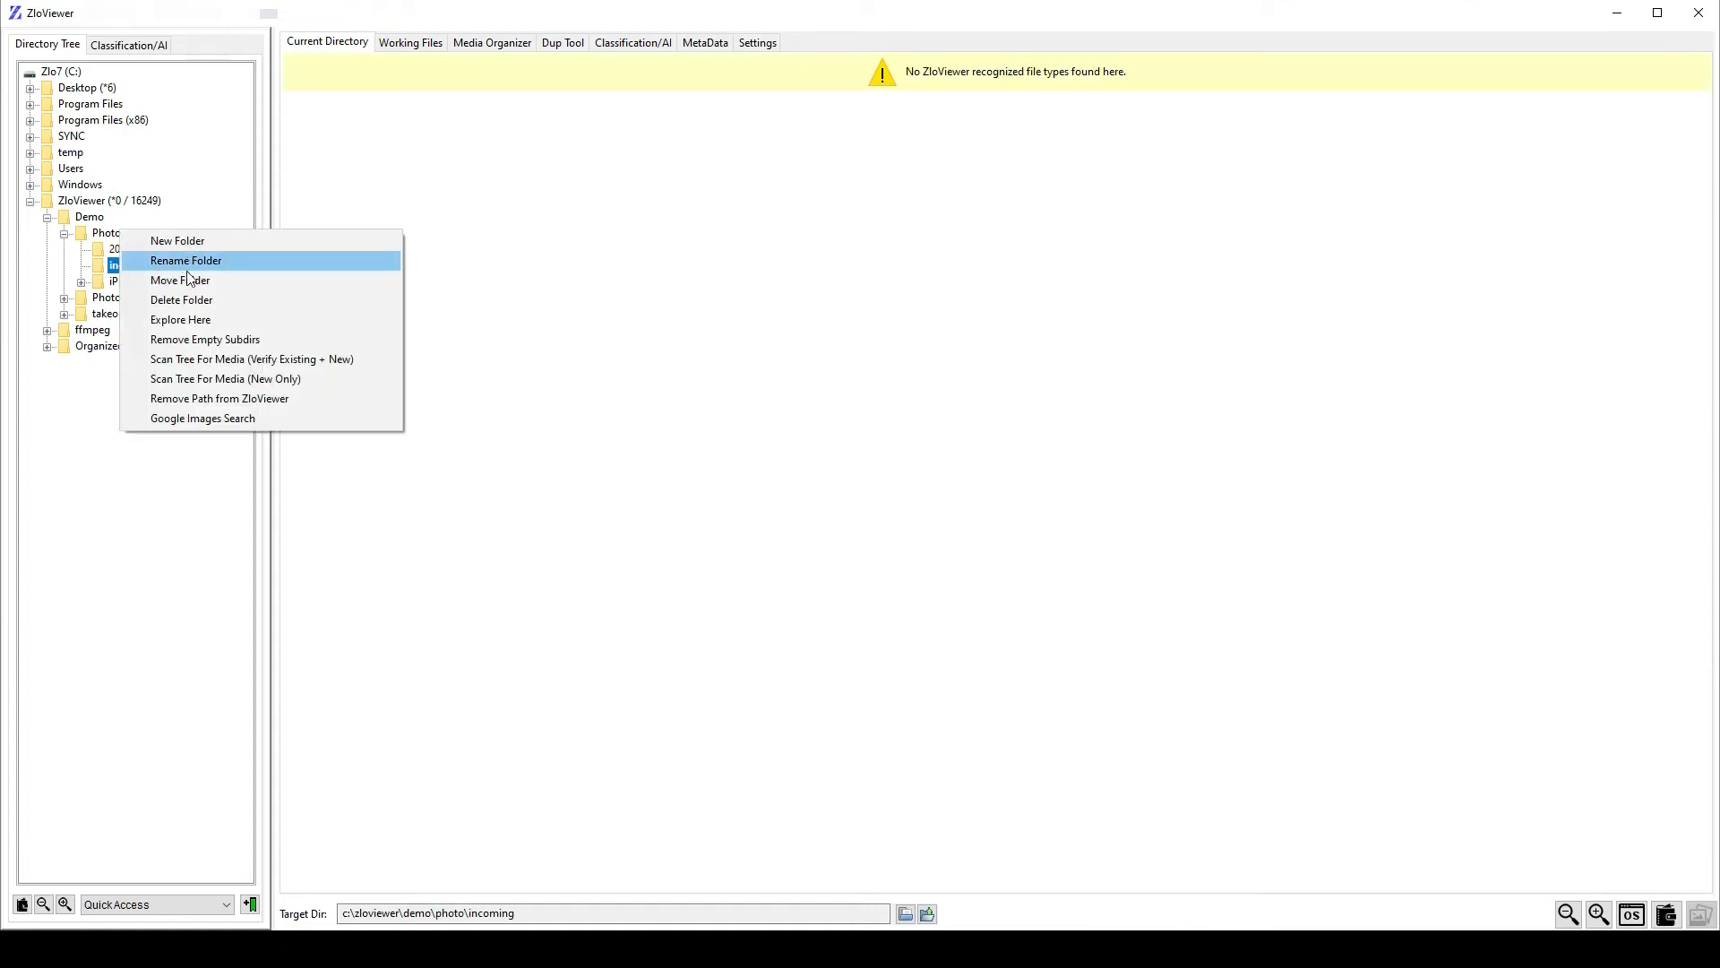
{"action": "left_click", "coordinate": [201, 323]}
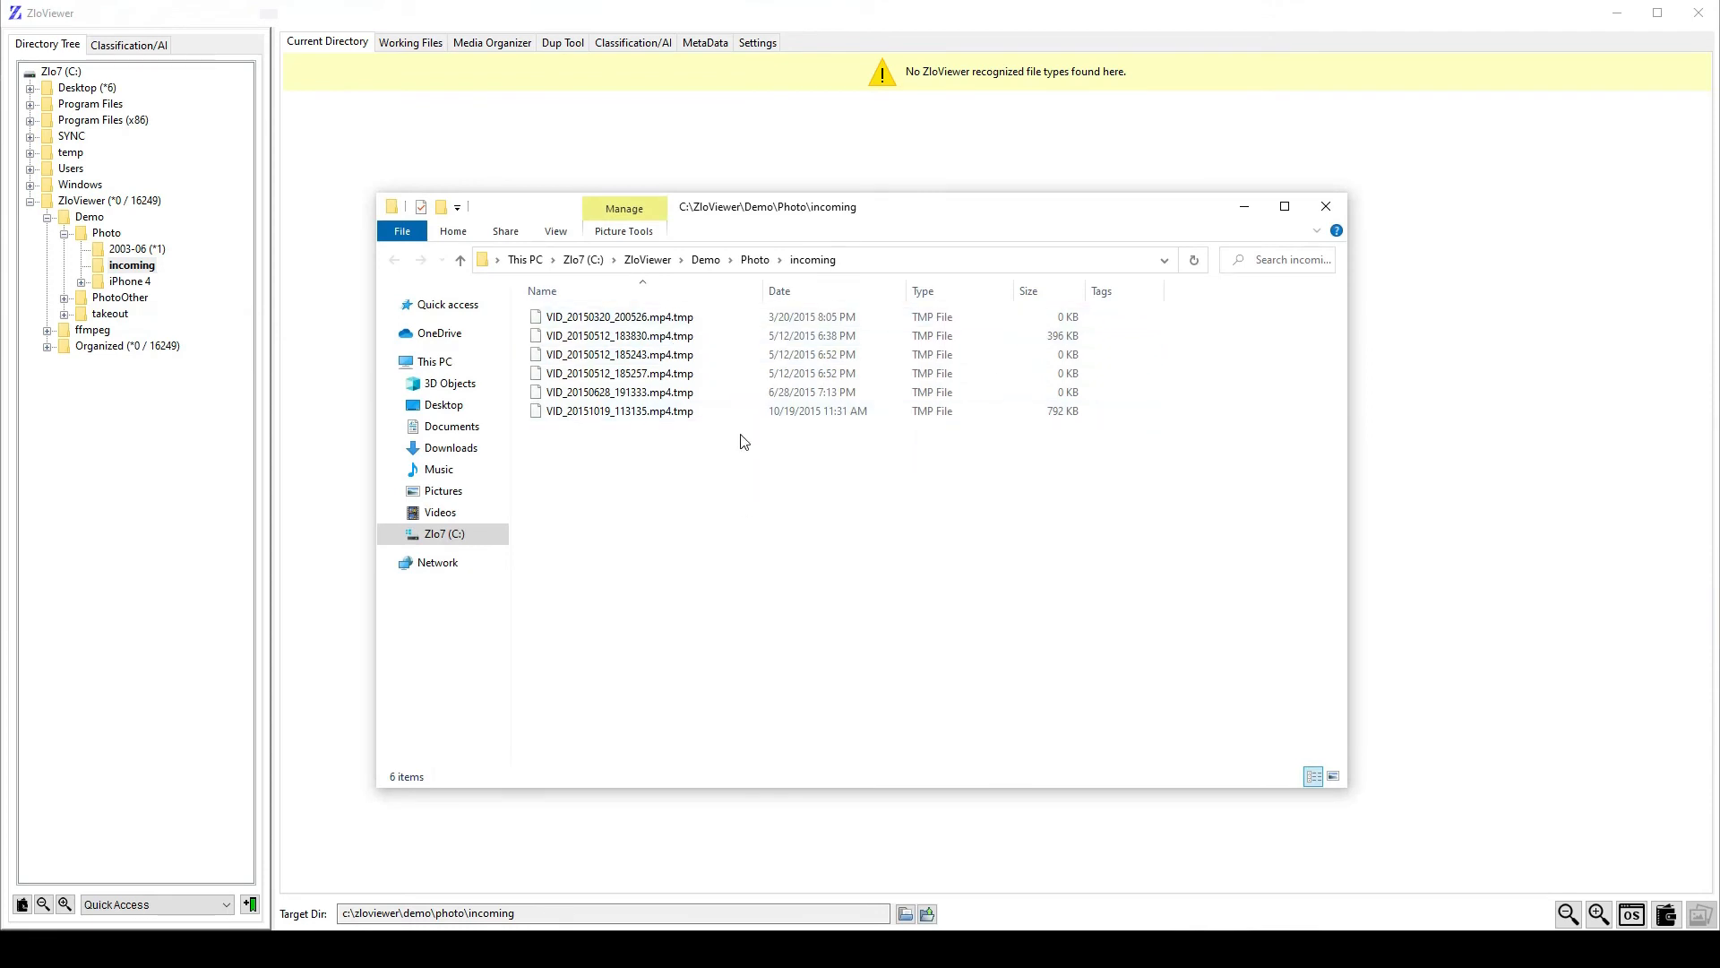
Go through the Photo folder into iPhone 4's only subfolder and delete avbin.dll there.
{"action": "left_click", "coordinate": [755, 259]}
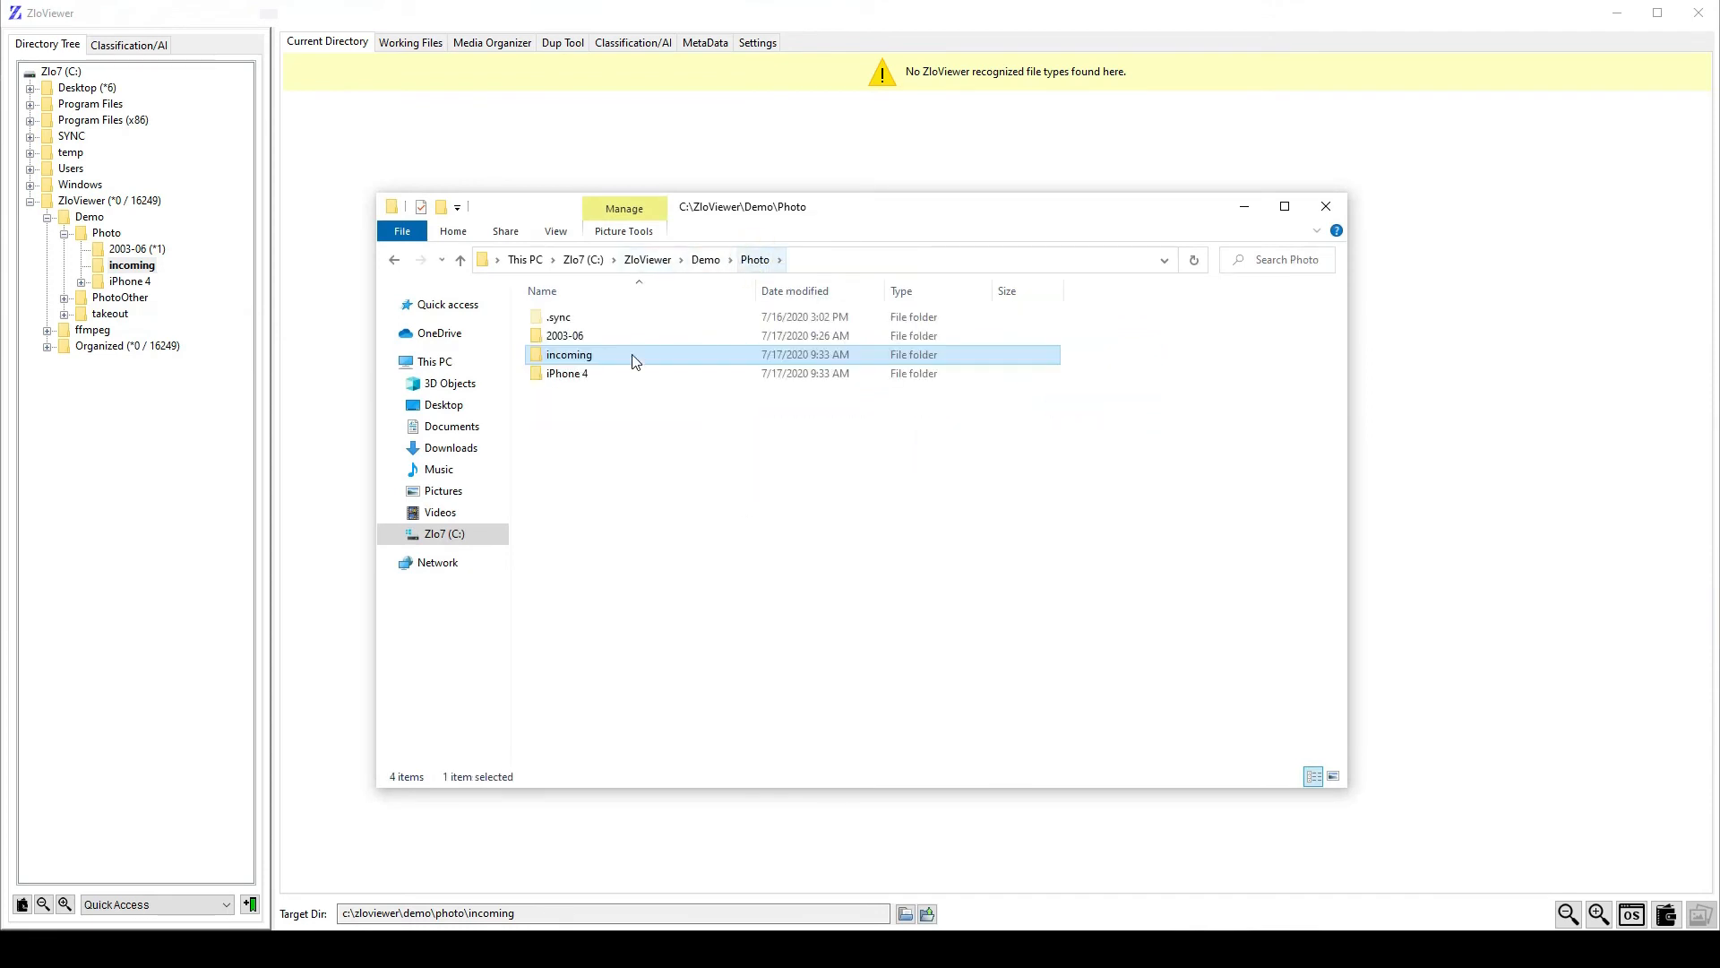
{"action": "double_click", "coordinate": [573, 370]}
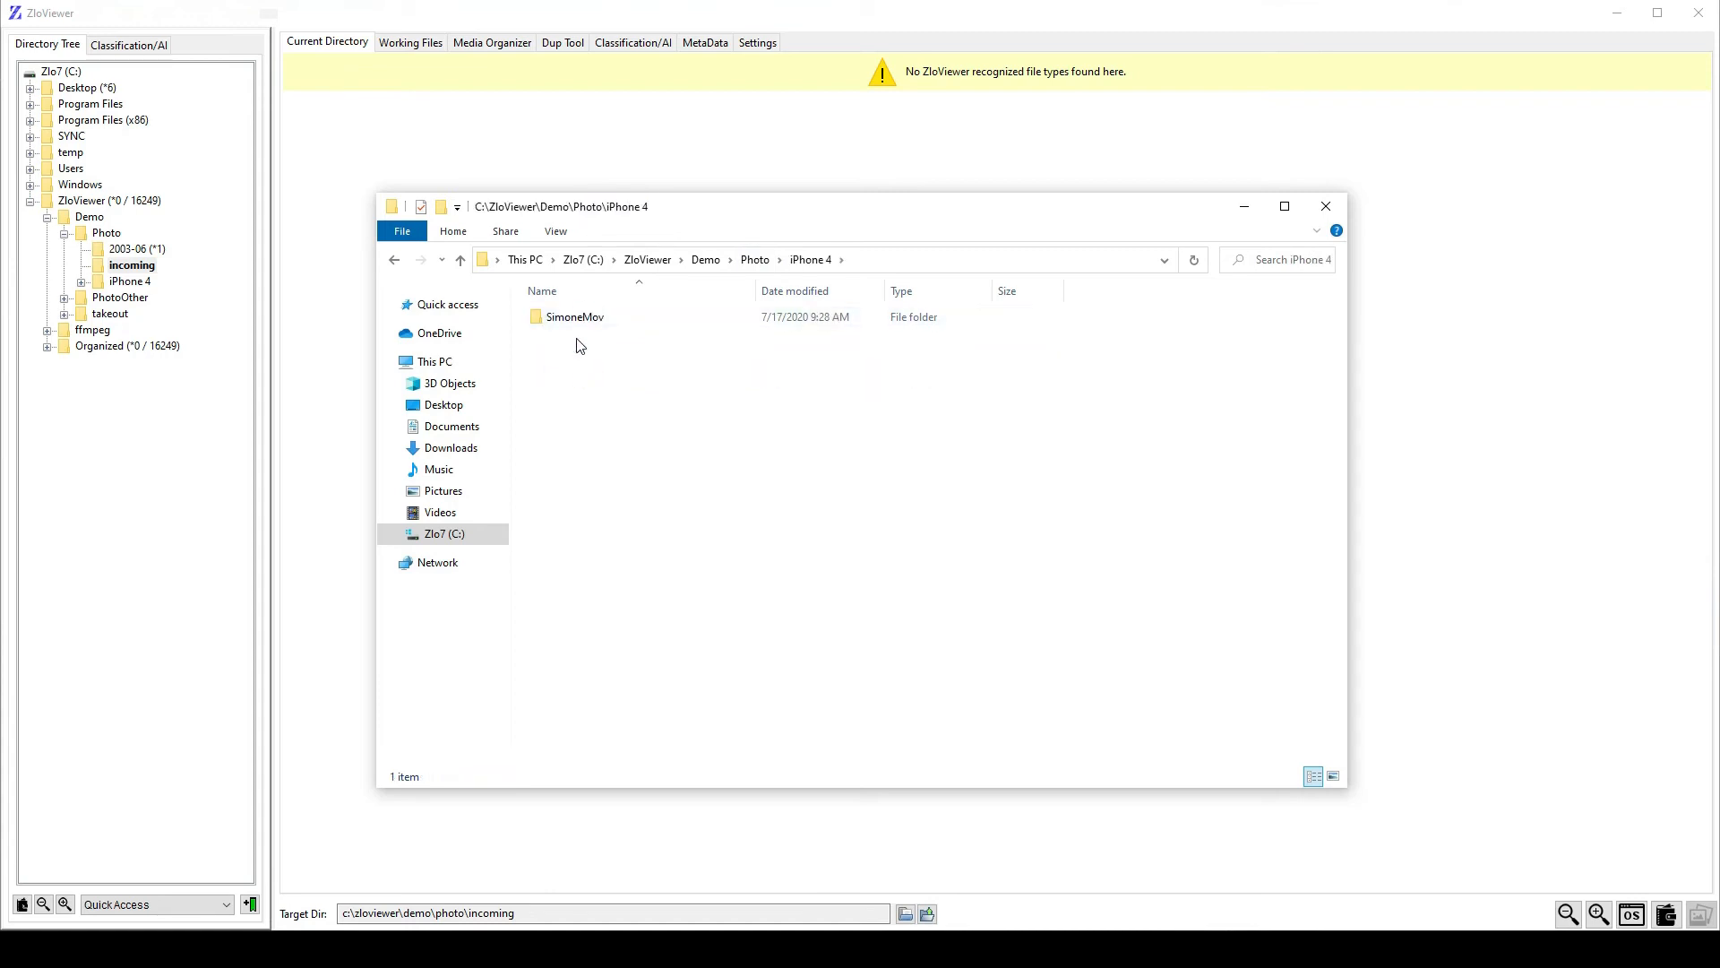
{"action": "double_click", "coordinate": [582, 320]}
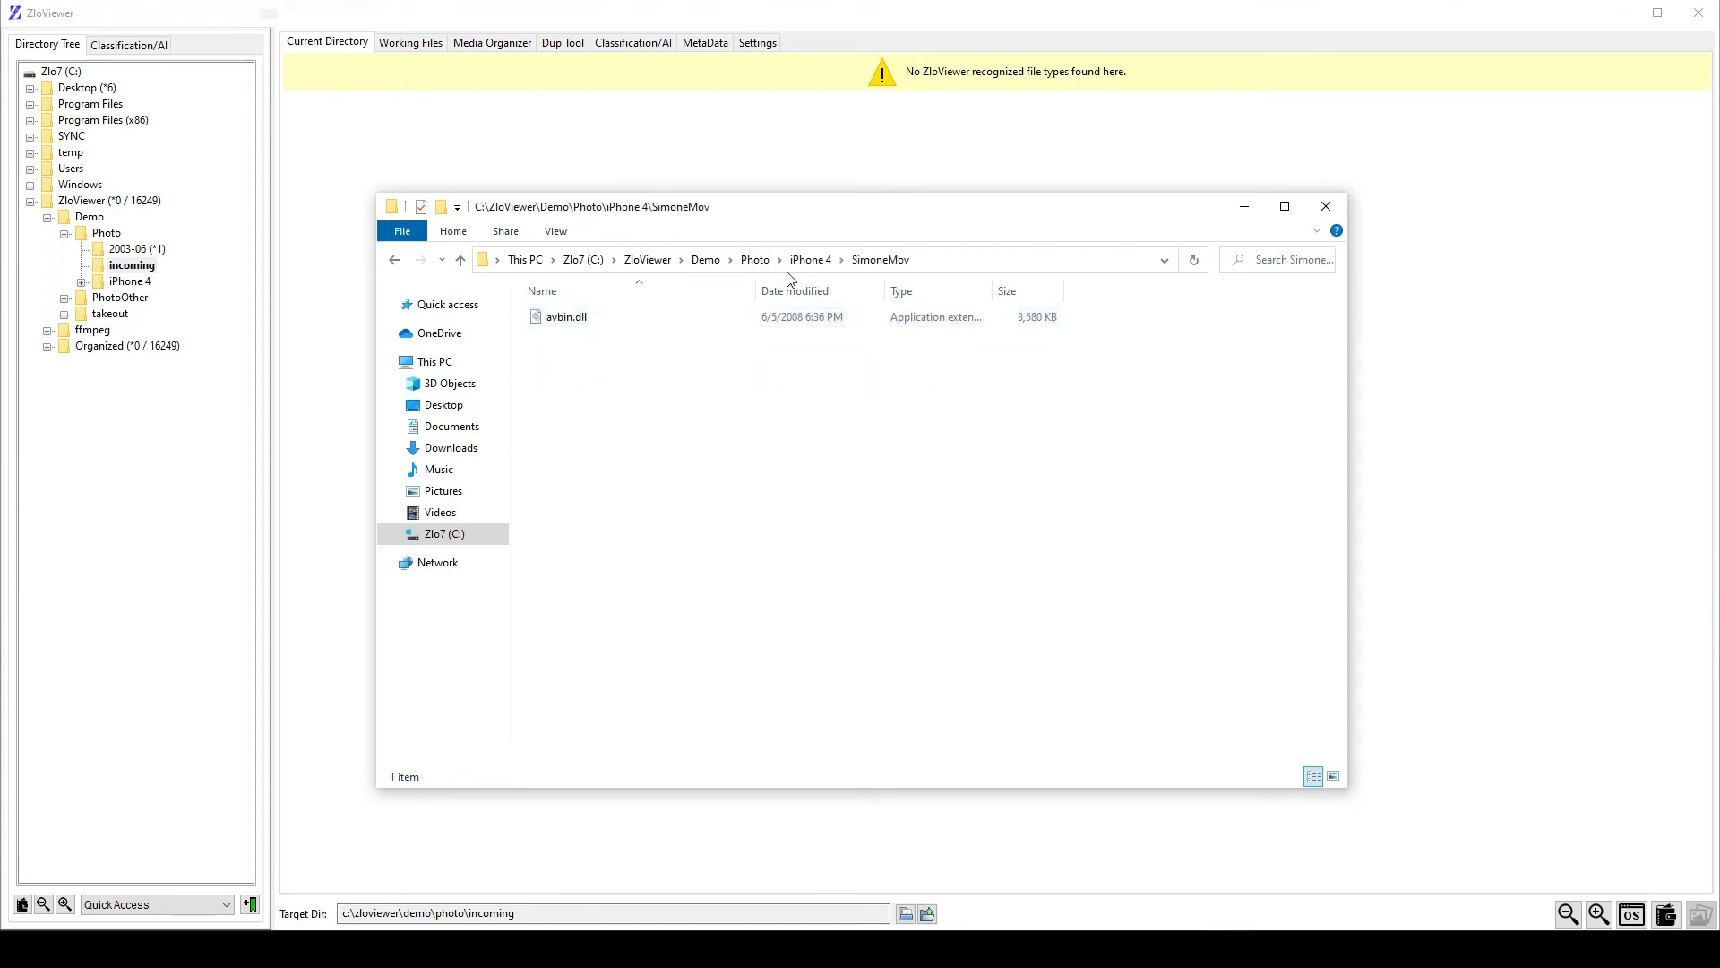
{"action": "left_click", "coordinate": [574, 317]}
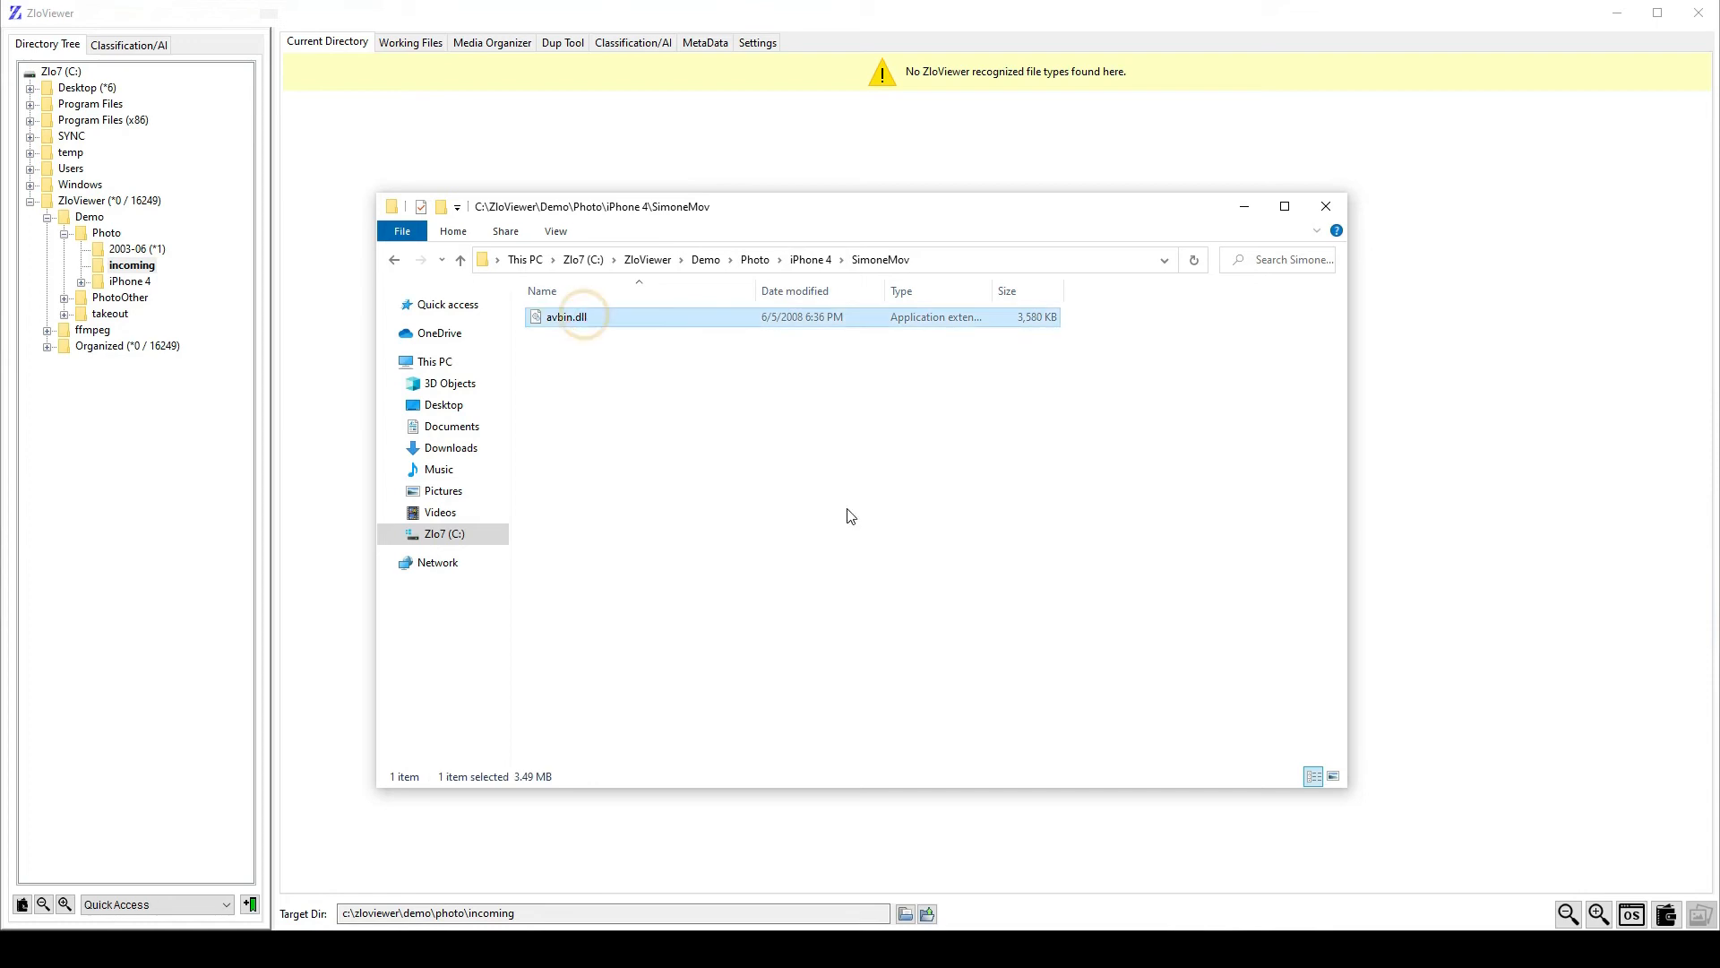
{"action": "key", "text": "Delete"}
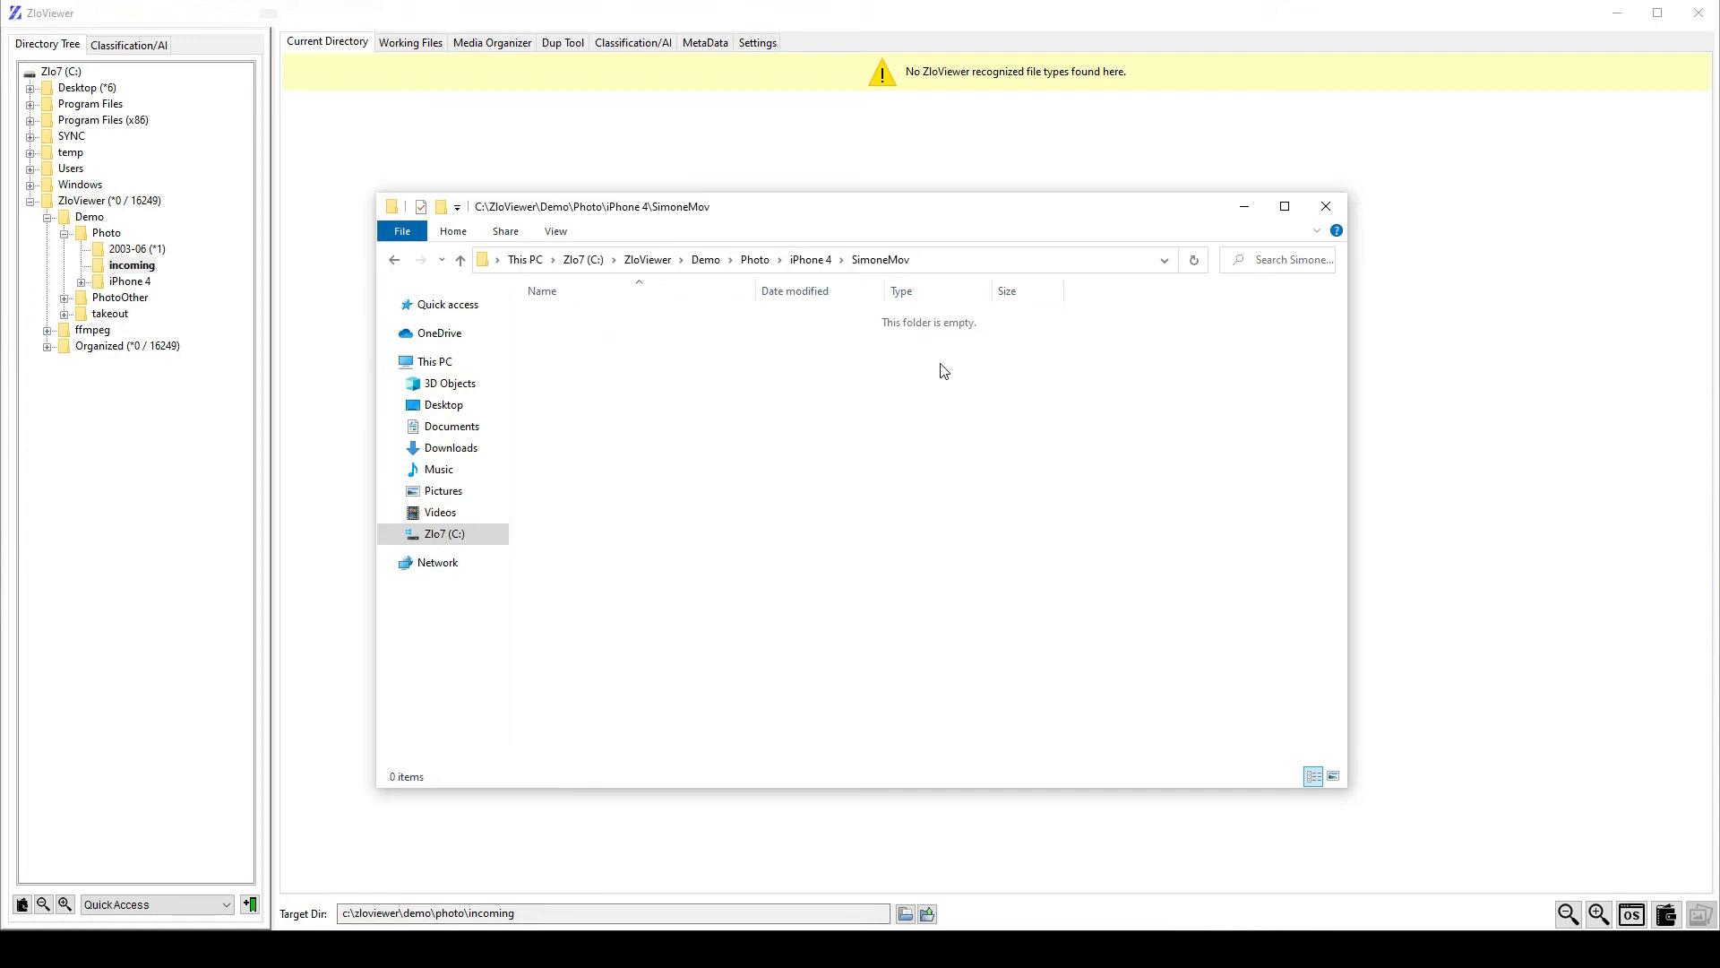
Return to the Photo folder's incoming subfolder and delete all of its leftover .mp4.tmp files.
{"action": "left_click", "coordinate": [809, 266]}
{"action": "left_click", "coordinate": [754, 269]}
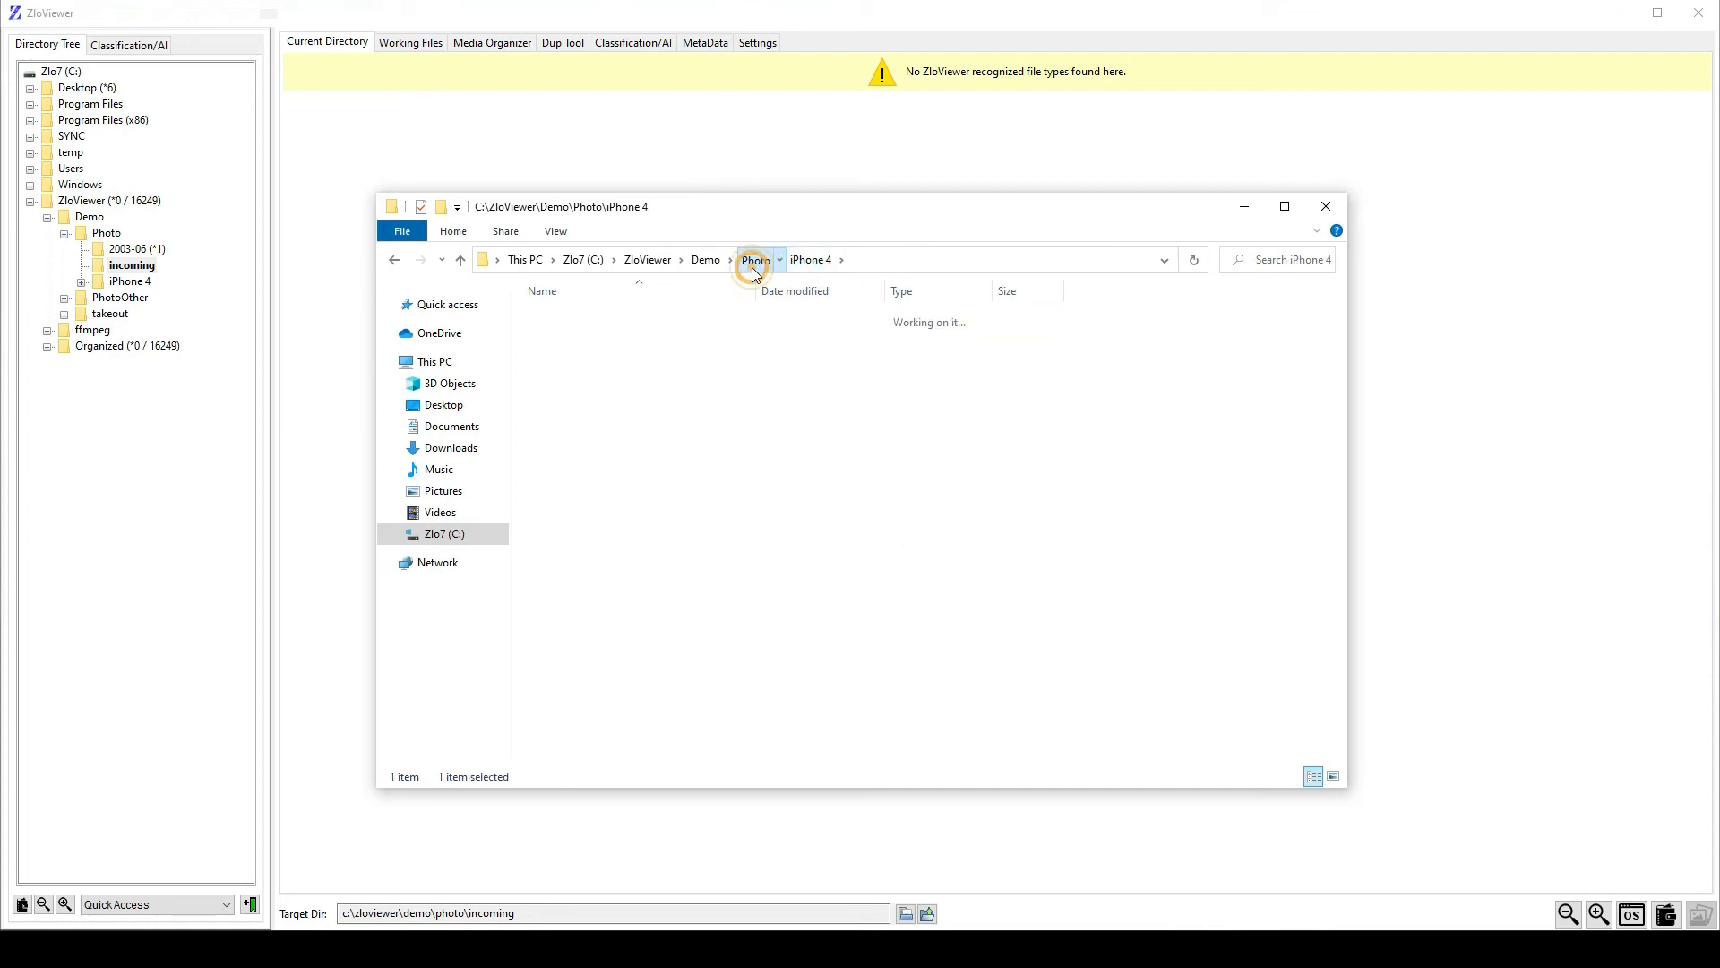
{"action": "double_click", "coordinate": [573, 351]}
{"action": "left_click_drag", "start_coordinate": [672, 538], "coordinate": [576, 249]}
{"action": "key", "text": "shift+Delete"}
{"action": "key", "text": "Return"}
Examine the leftover files in each dated subfolder of Demo's PhotoOther\Movies folder, and return to the Demo folder.
{"action": "left_click", "coordinate": [758, 259]}
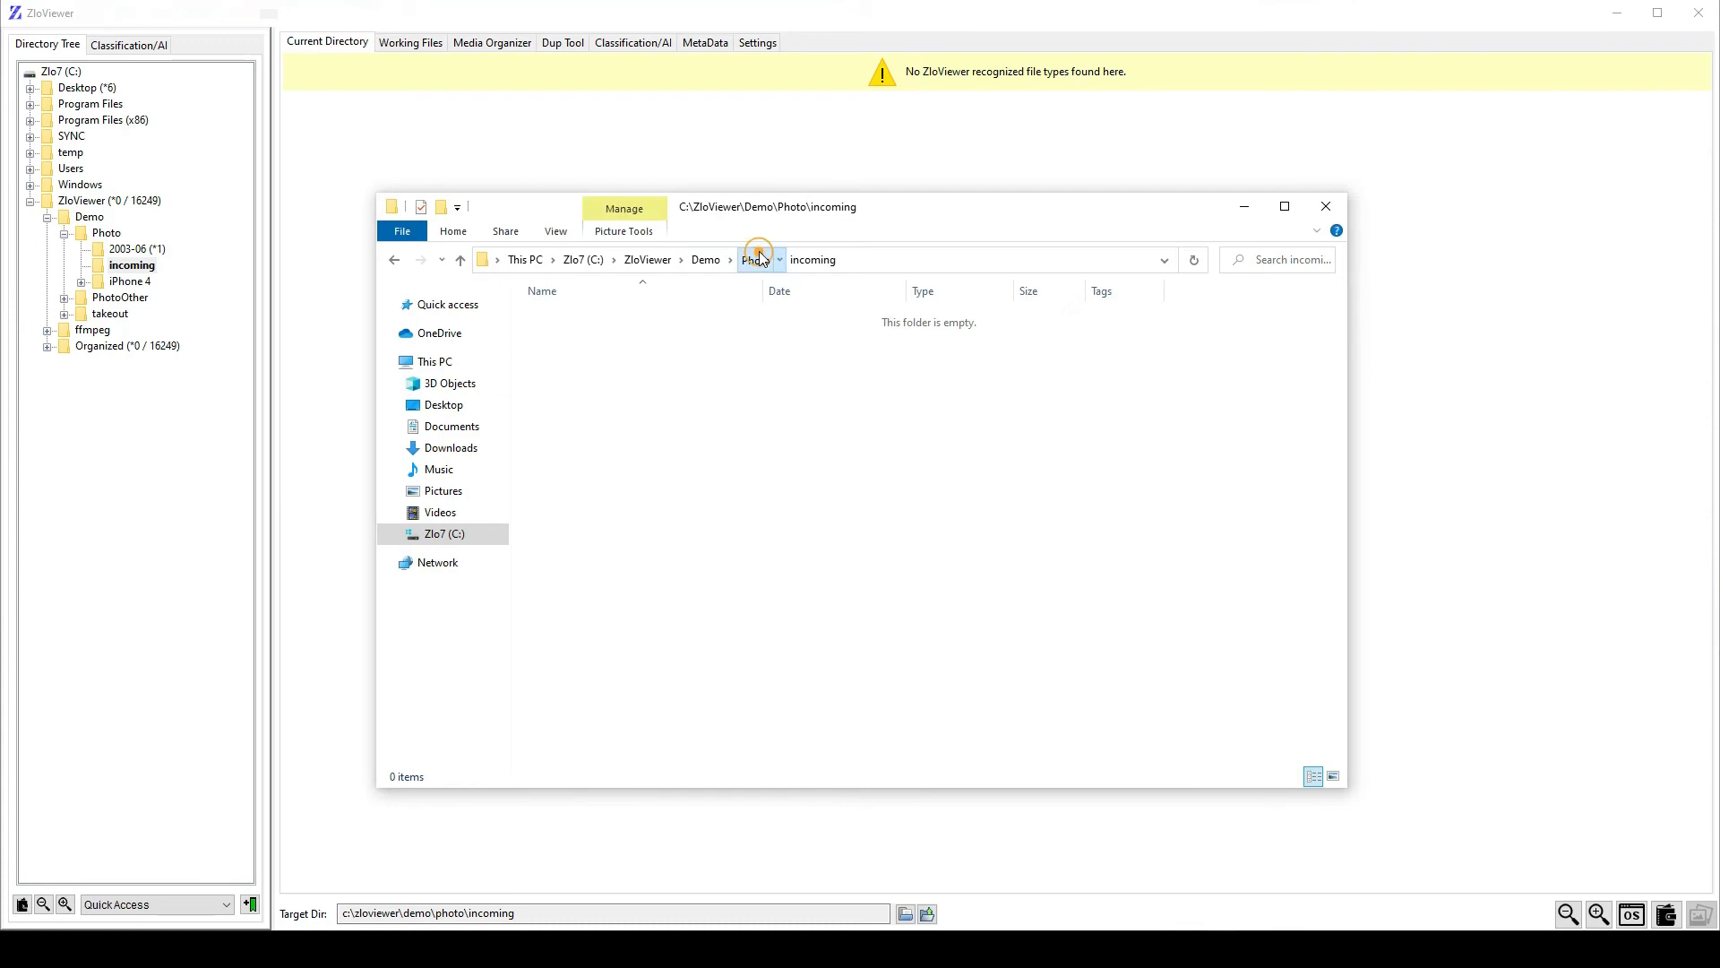
{"action": "left_click", "coordinate": [706, 259]}
{"action": "double_click", "coordinate": [582, 337]}
{"action": "double_click", "coordinate": [584, 339]}
{"action": "double_click", "coordinate": [598, 321]}
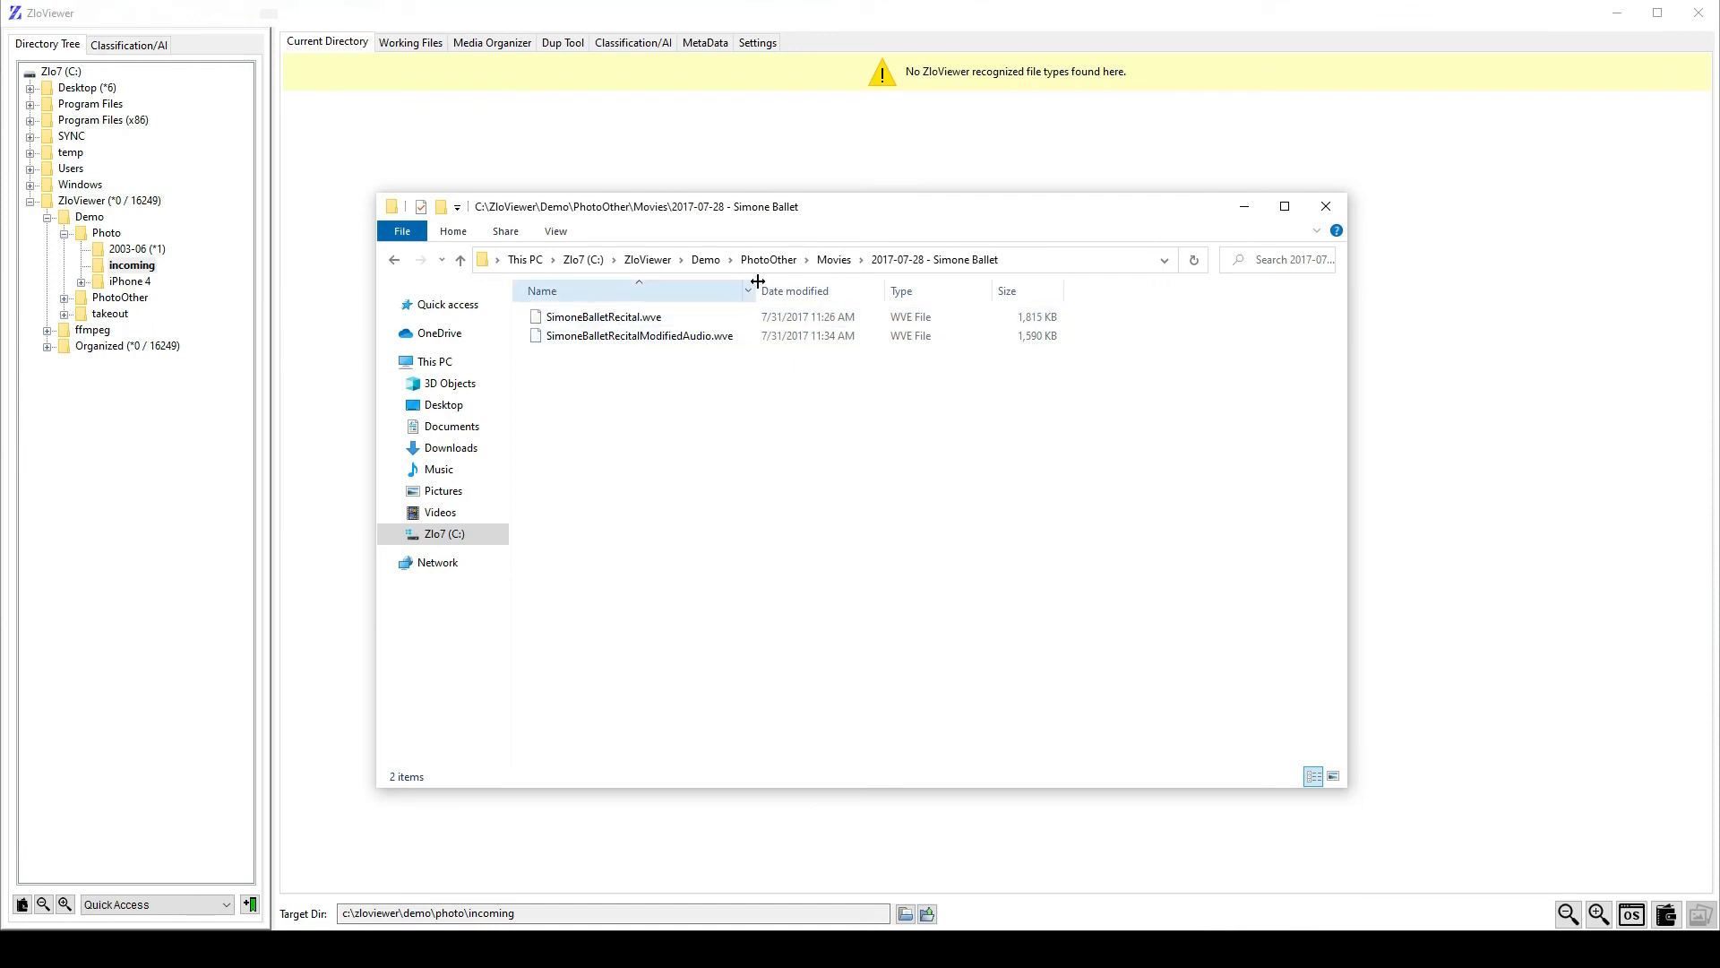
{"action": "left_click", "coordinate": [833, 259]}
{"action": "double_click", "coordinate": [595, 336]}
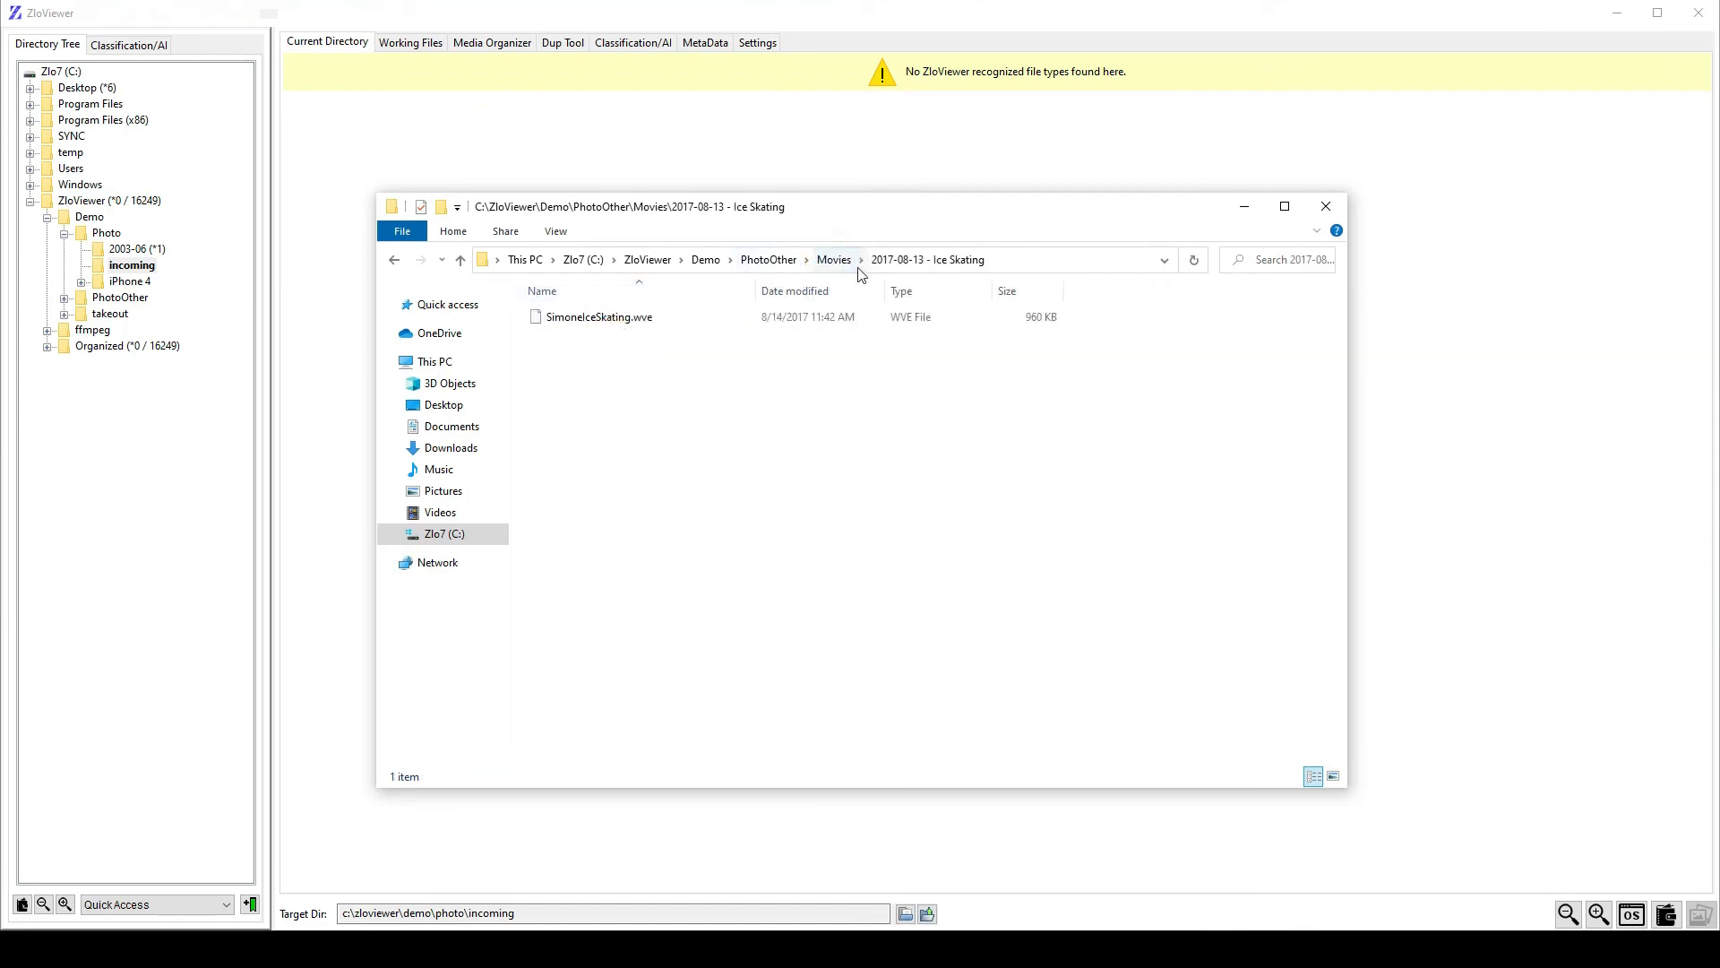
{"action": "left_click", "coordinate": [833, 259]}
{"action": "double_click", "coordinate": [611, 354]}
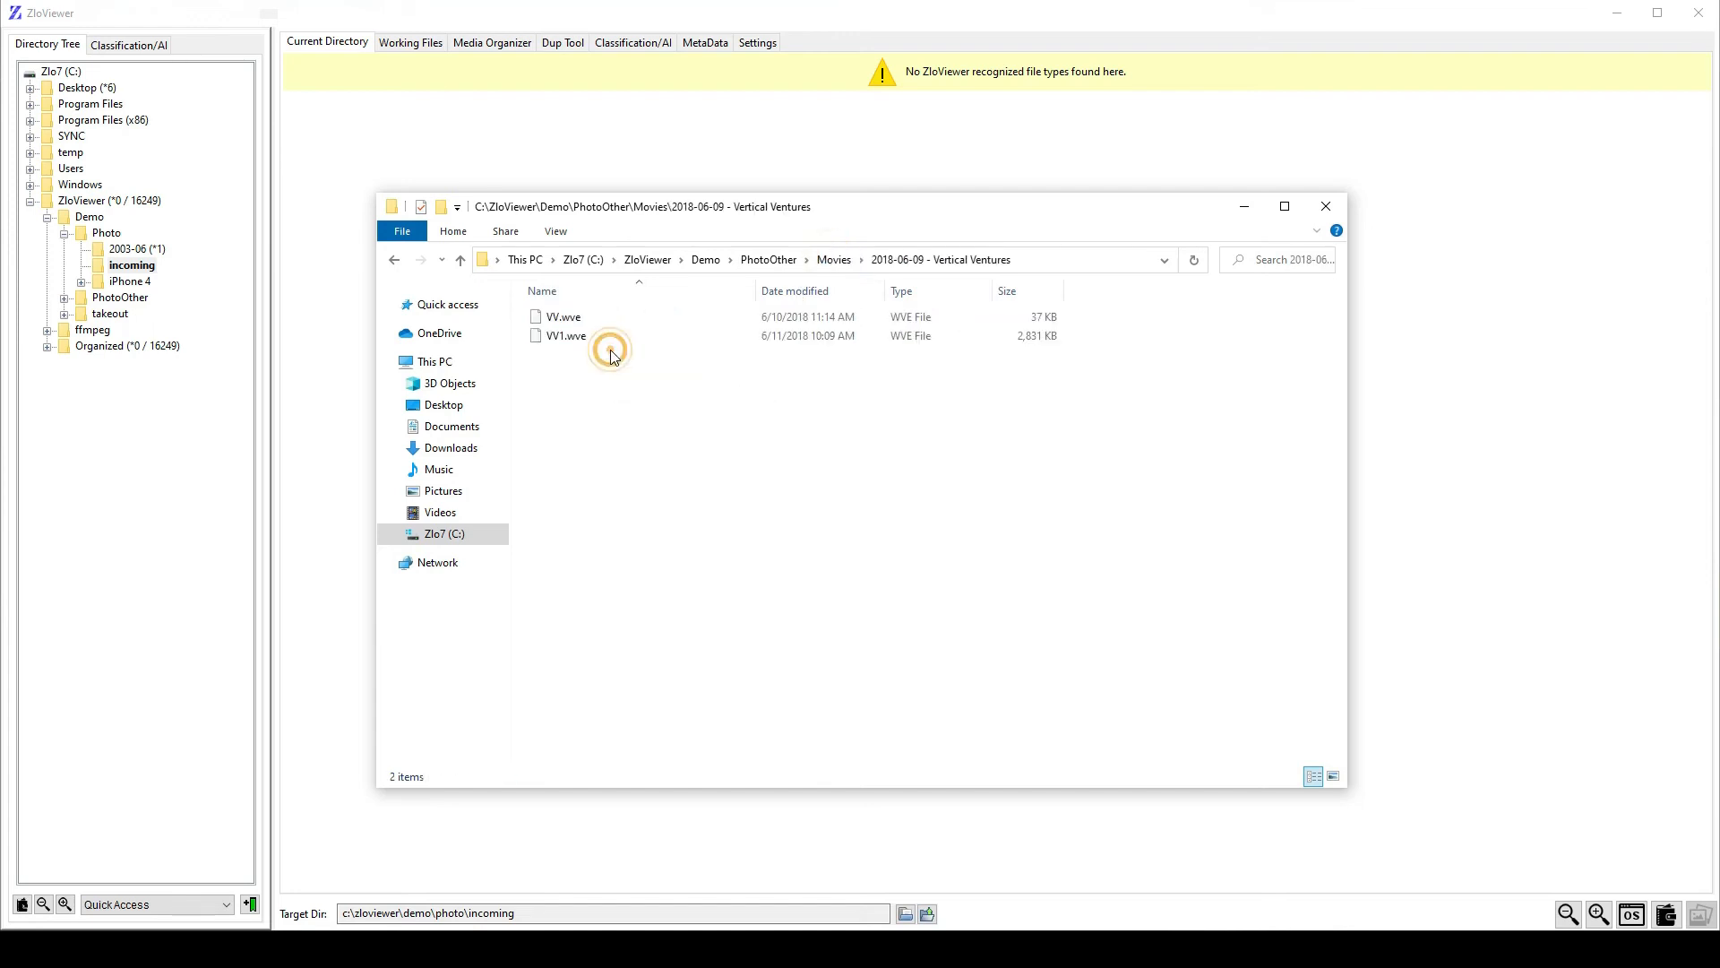
{"action": "left_click", "coordinate": [833, 260]}
{"action": "left_click", "coordinate": [768, 259]}
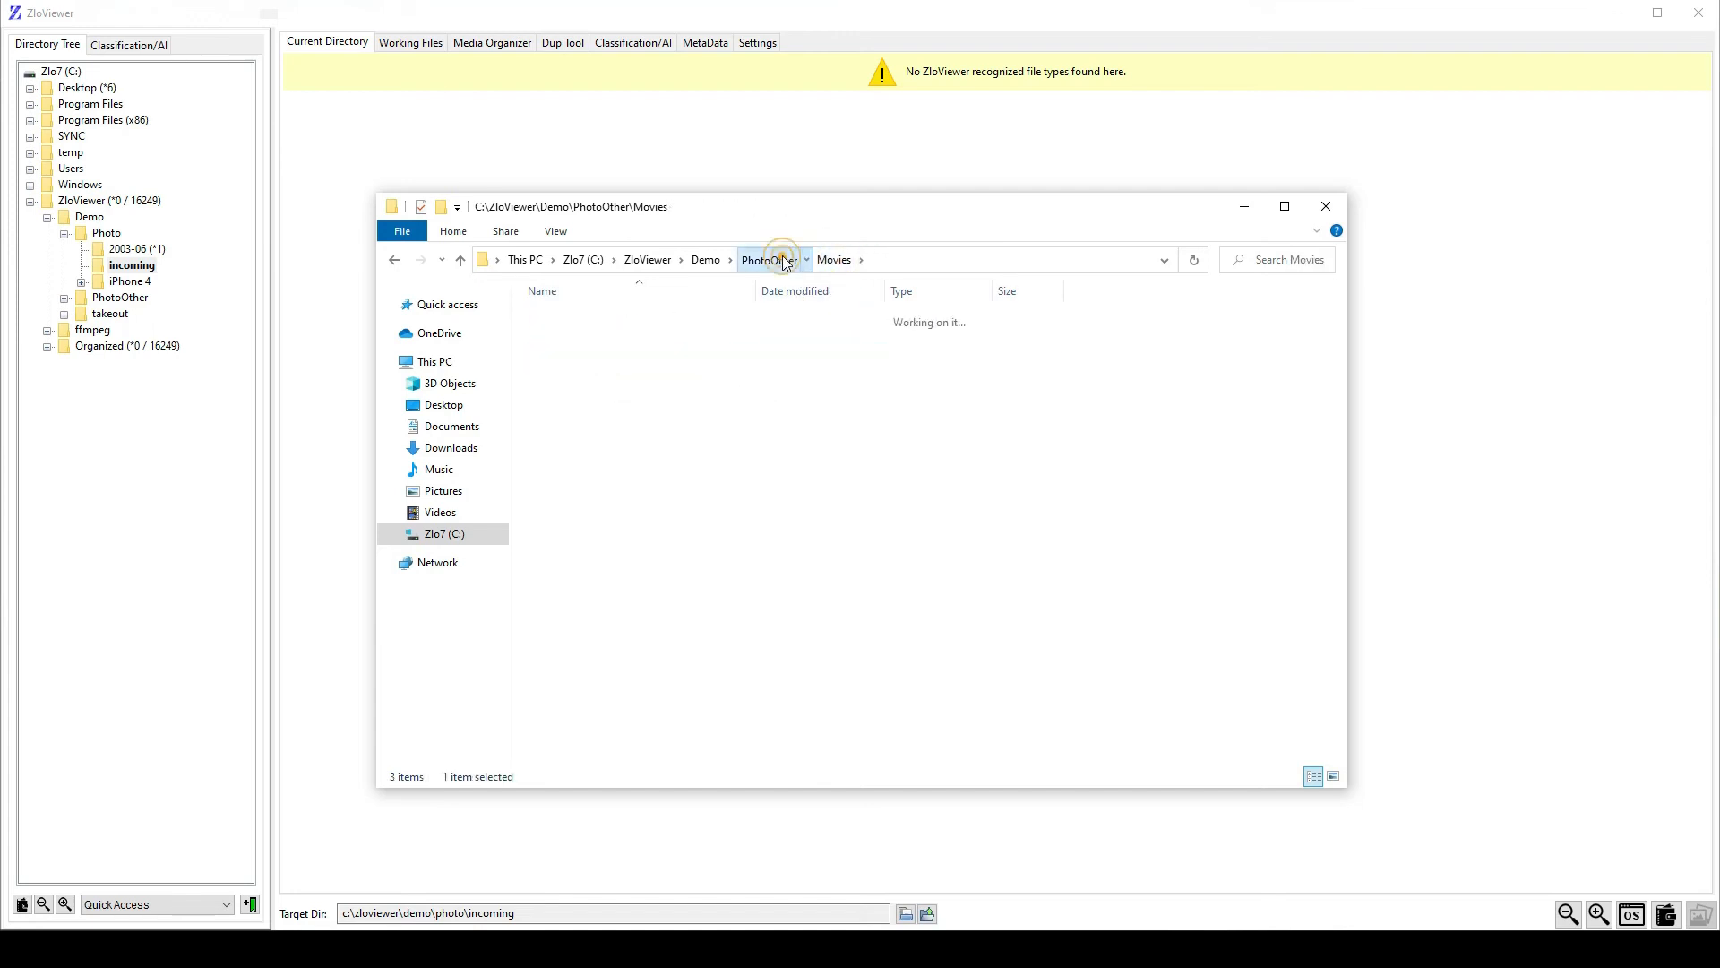
{"action": "left_click", "coordinate": [705, 260]}
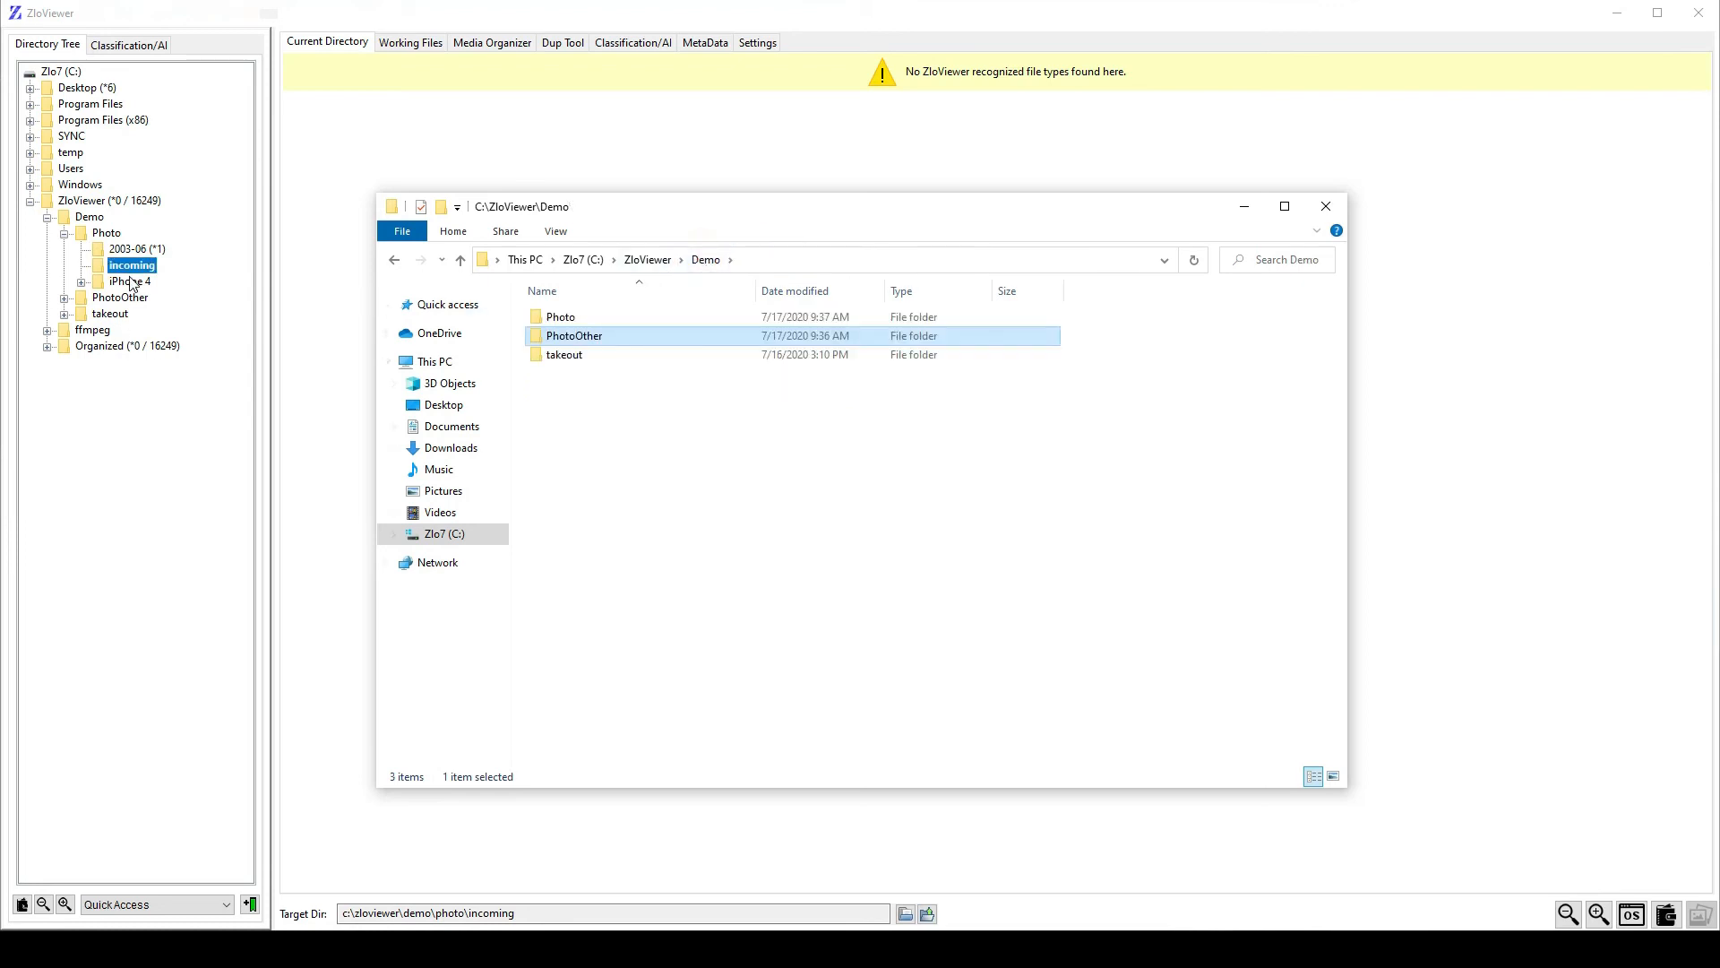
In ZloViewer, expand PhotoOther and takeout down to Google Photos, and inspect the 2015-07-04 folder's contents in File Explorer.
{"action": "left_click", "coordinate": [66, 298]}
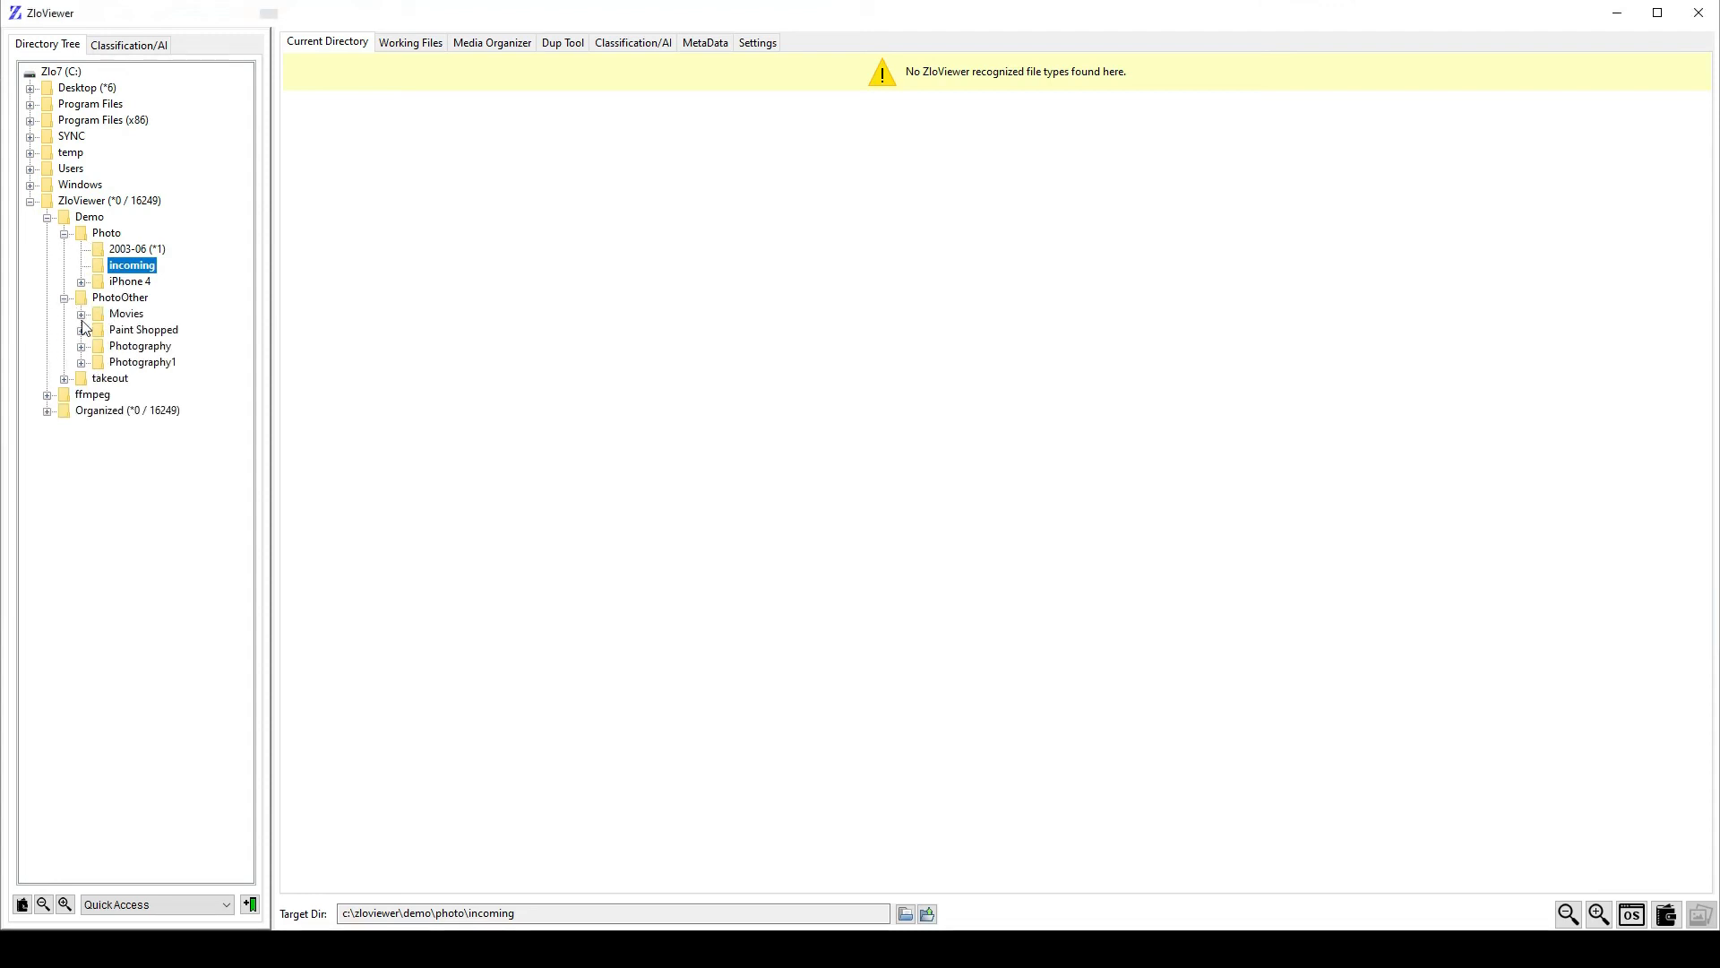
{"action": "left_click", "coordinate": [63, 378]}
{"action": "left_click", "coordinate": [81, 395]}
{"action": "left_click", "coordinate": [99, 413]}
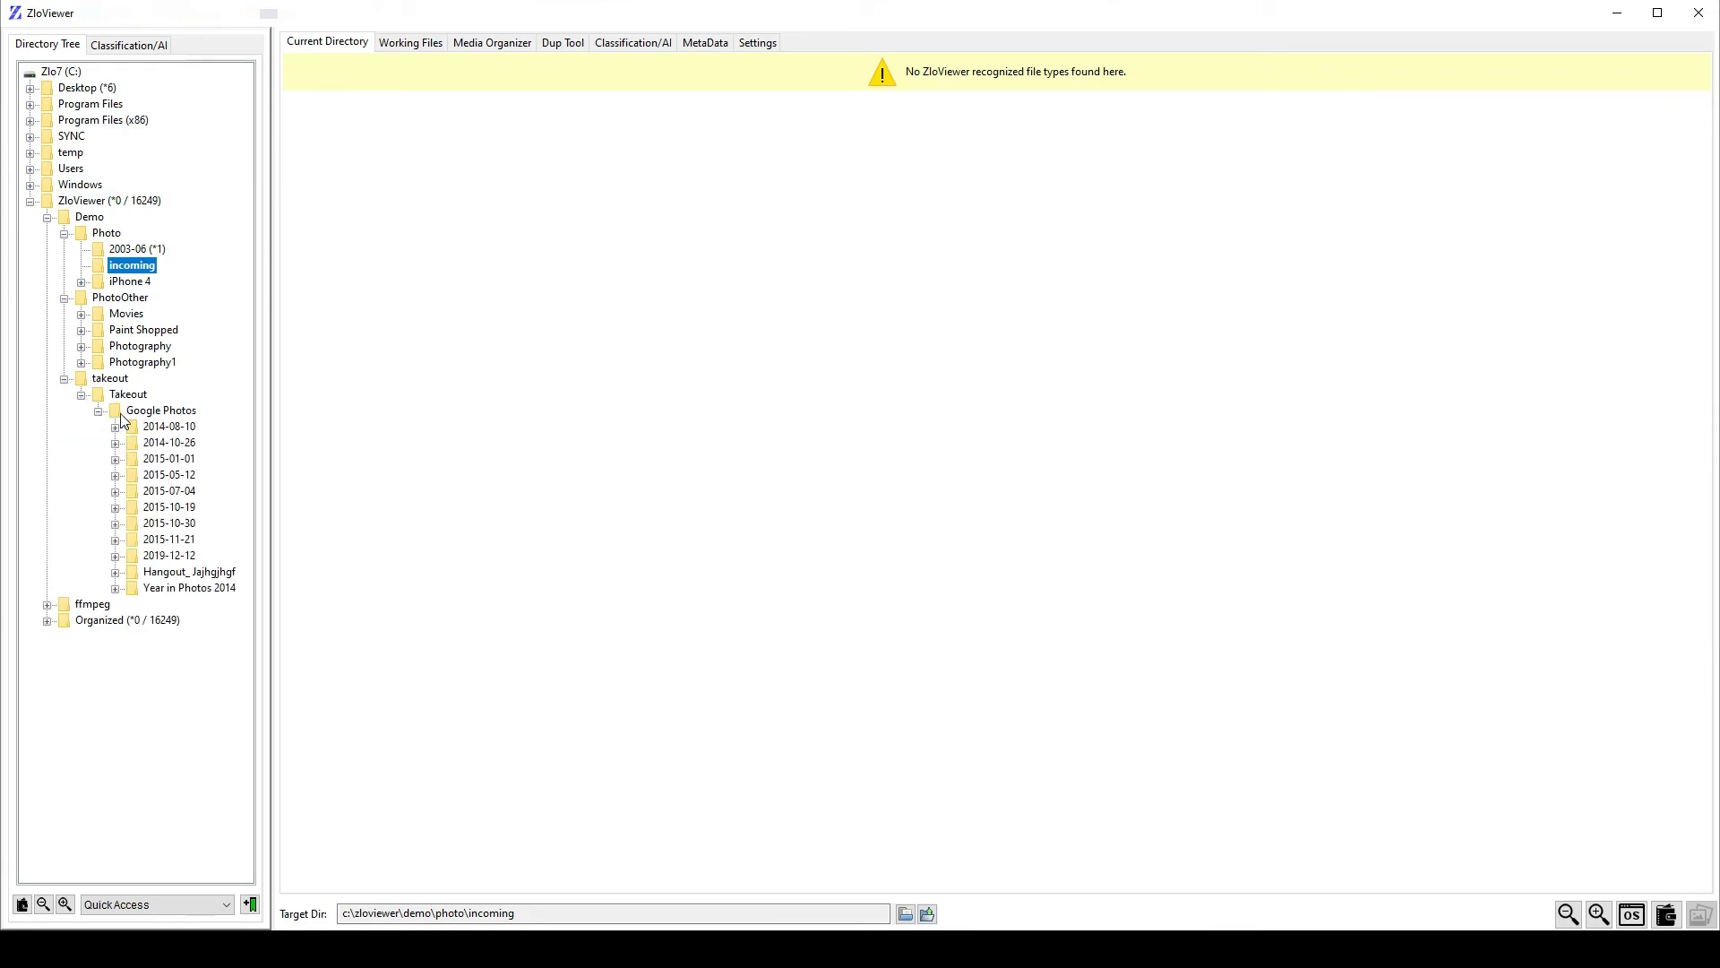
{"action": "right_click", "coordinate": [184, 493]}
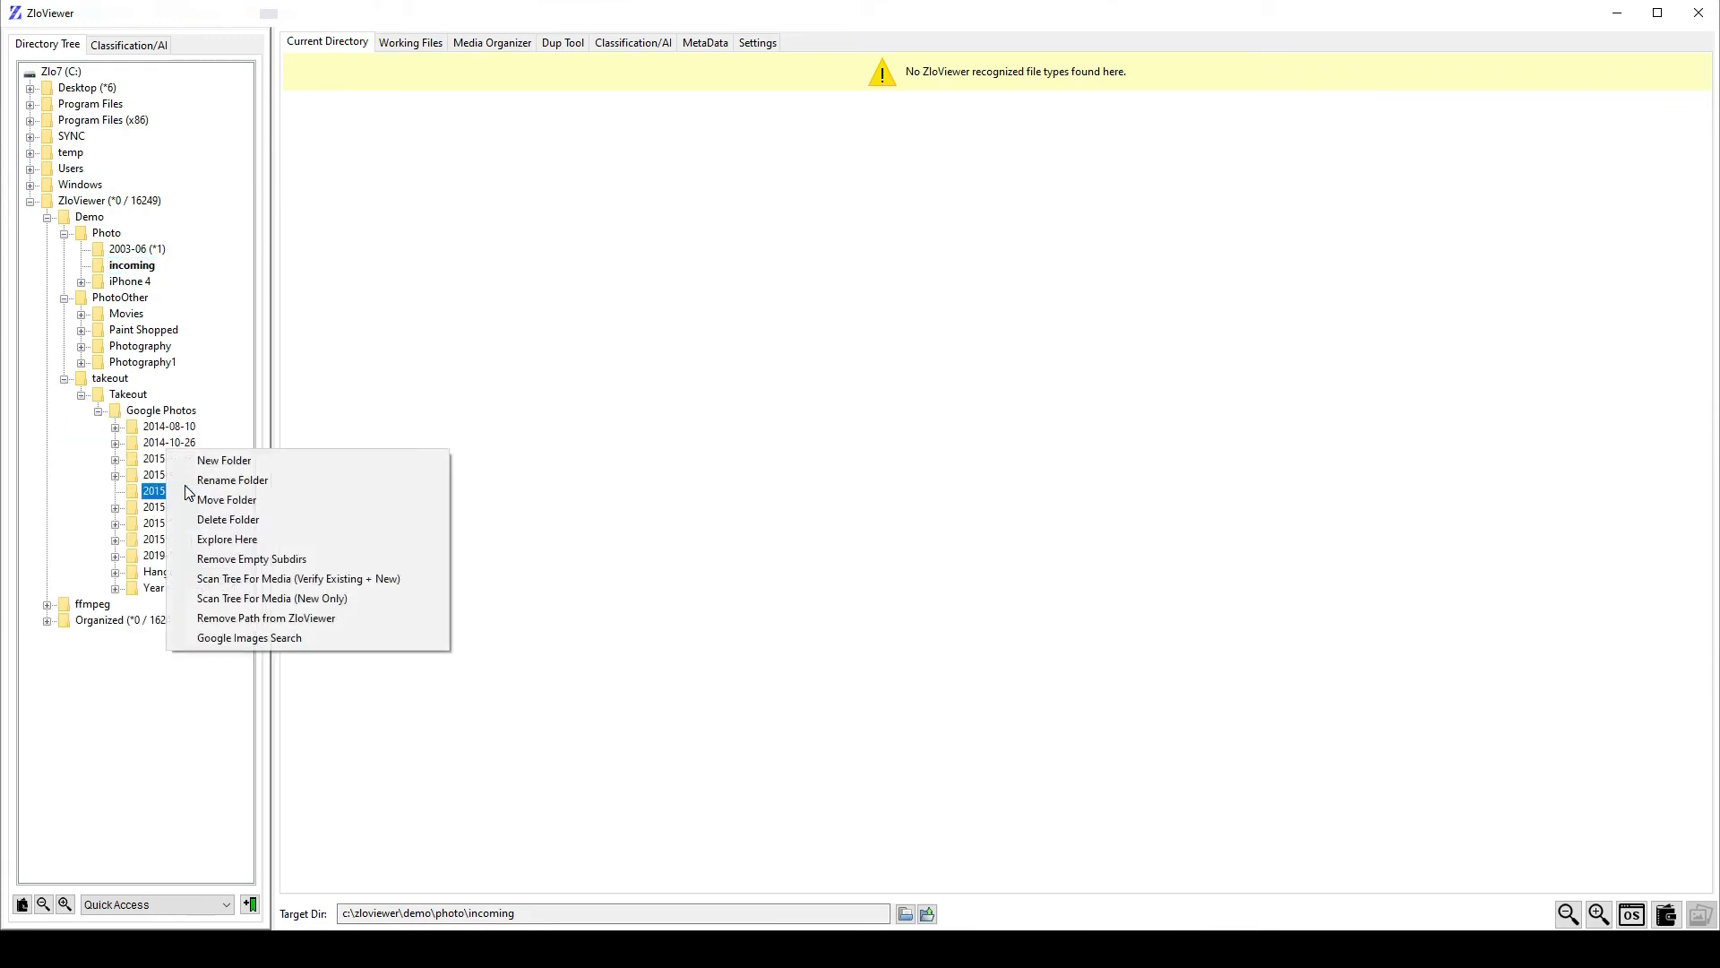
{"action": "left_click", "coordinate": [270, 541]}
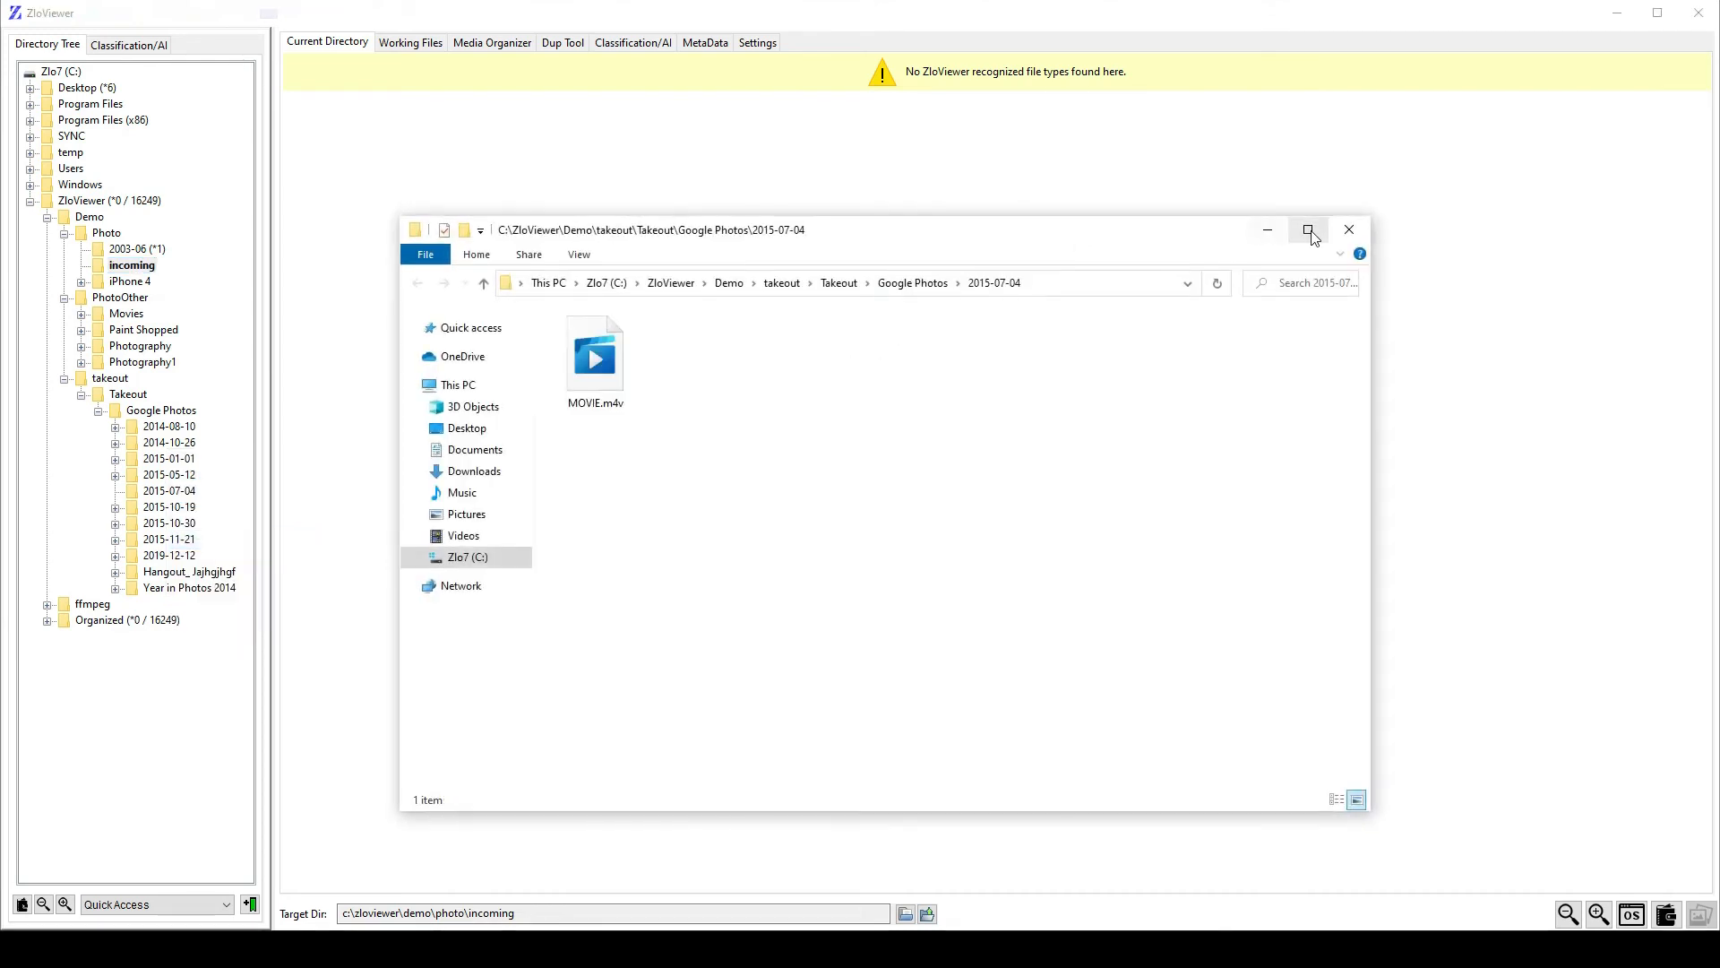
{"action": "left_click", "coordinate": [1348, 229]}
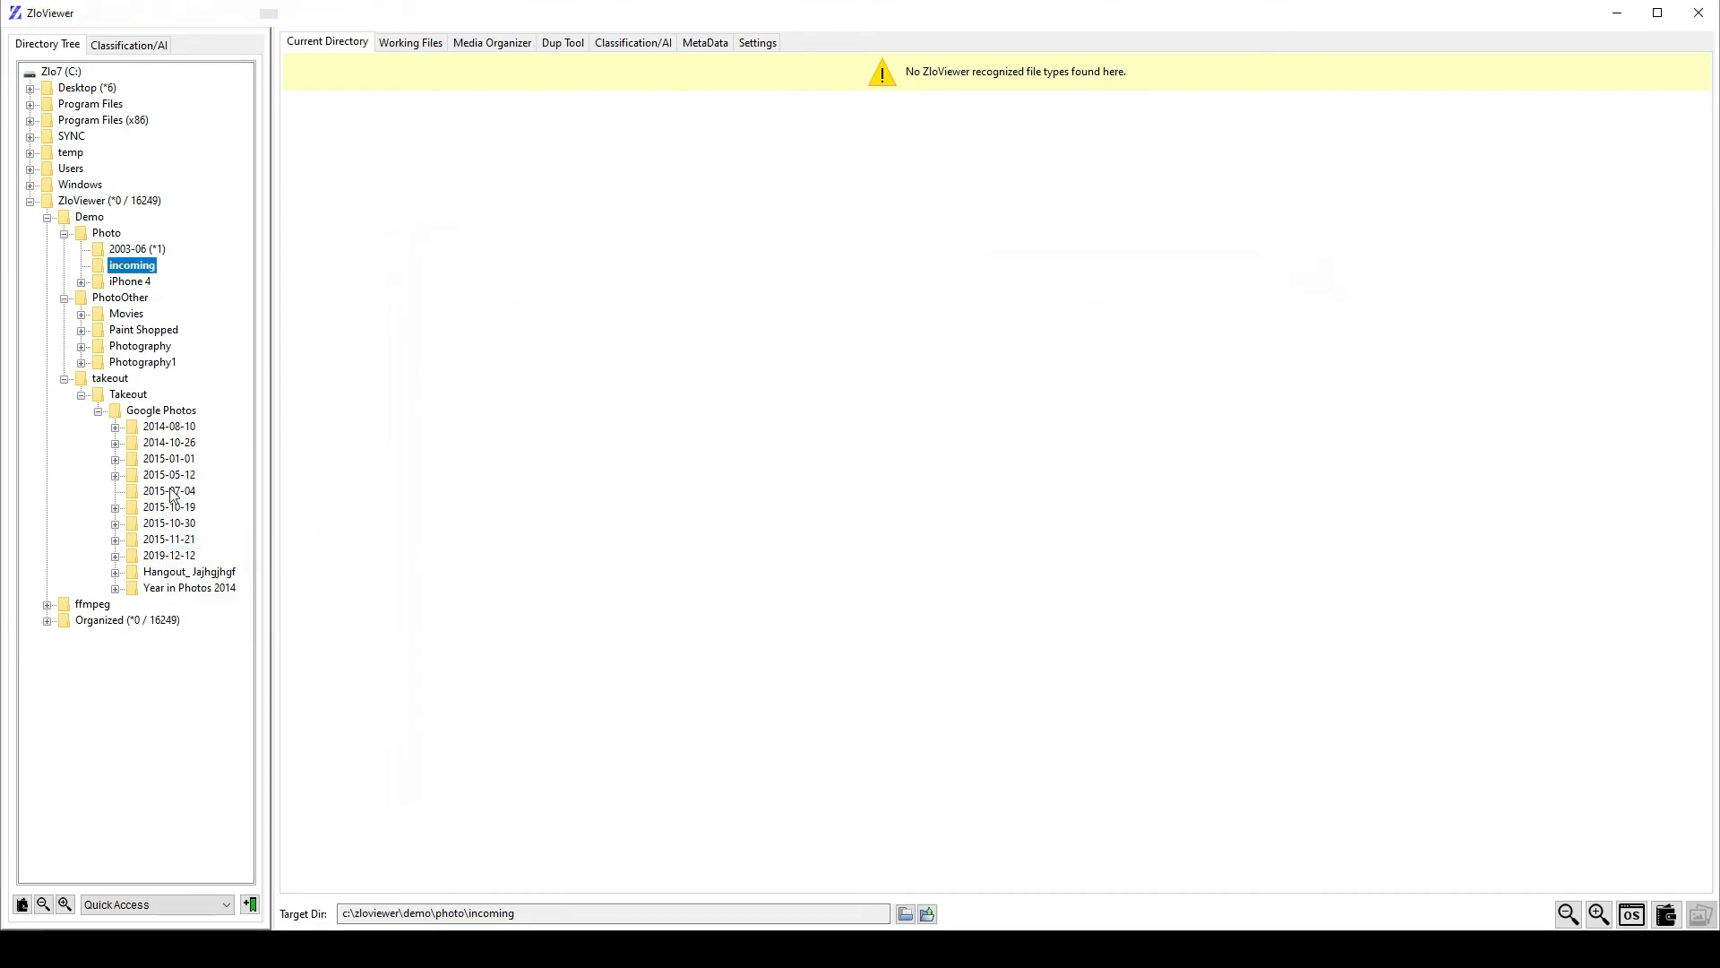
Collapse the Demo tree and expand Organized with its 2000 and 2003 folders to review the dated subfolders.
{"action": "left_click", "coordinate": [64, 379]}
{"action": "left_click", "coordinate": [64, 298]}
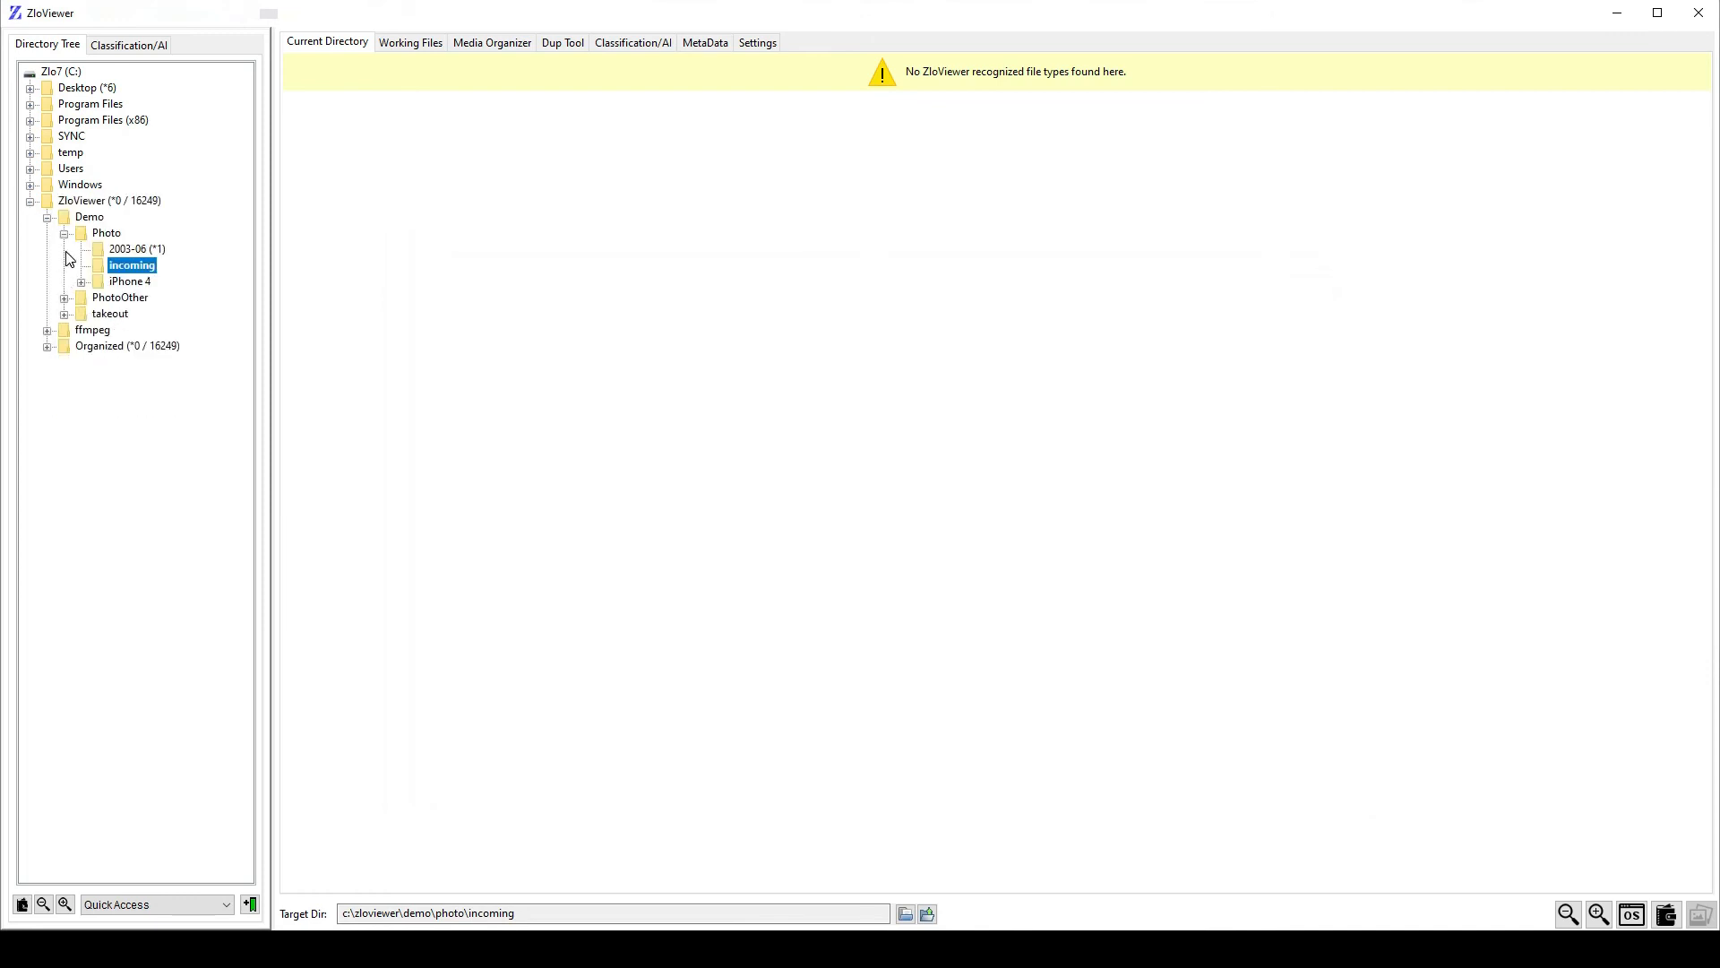
{"action": "left_click", "coordinate": [64, 235]}
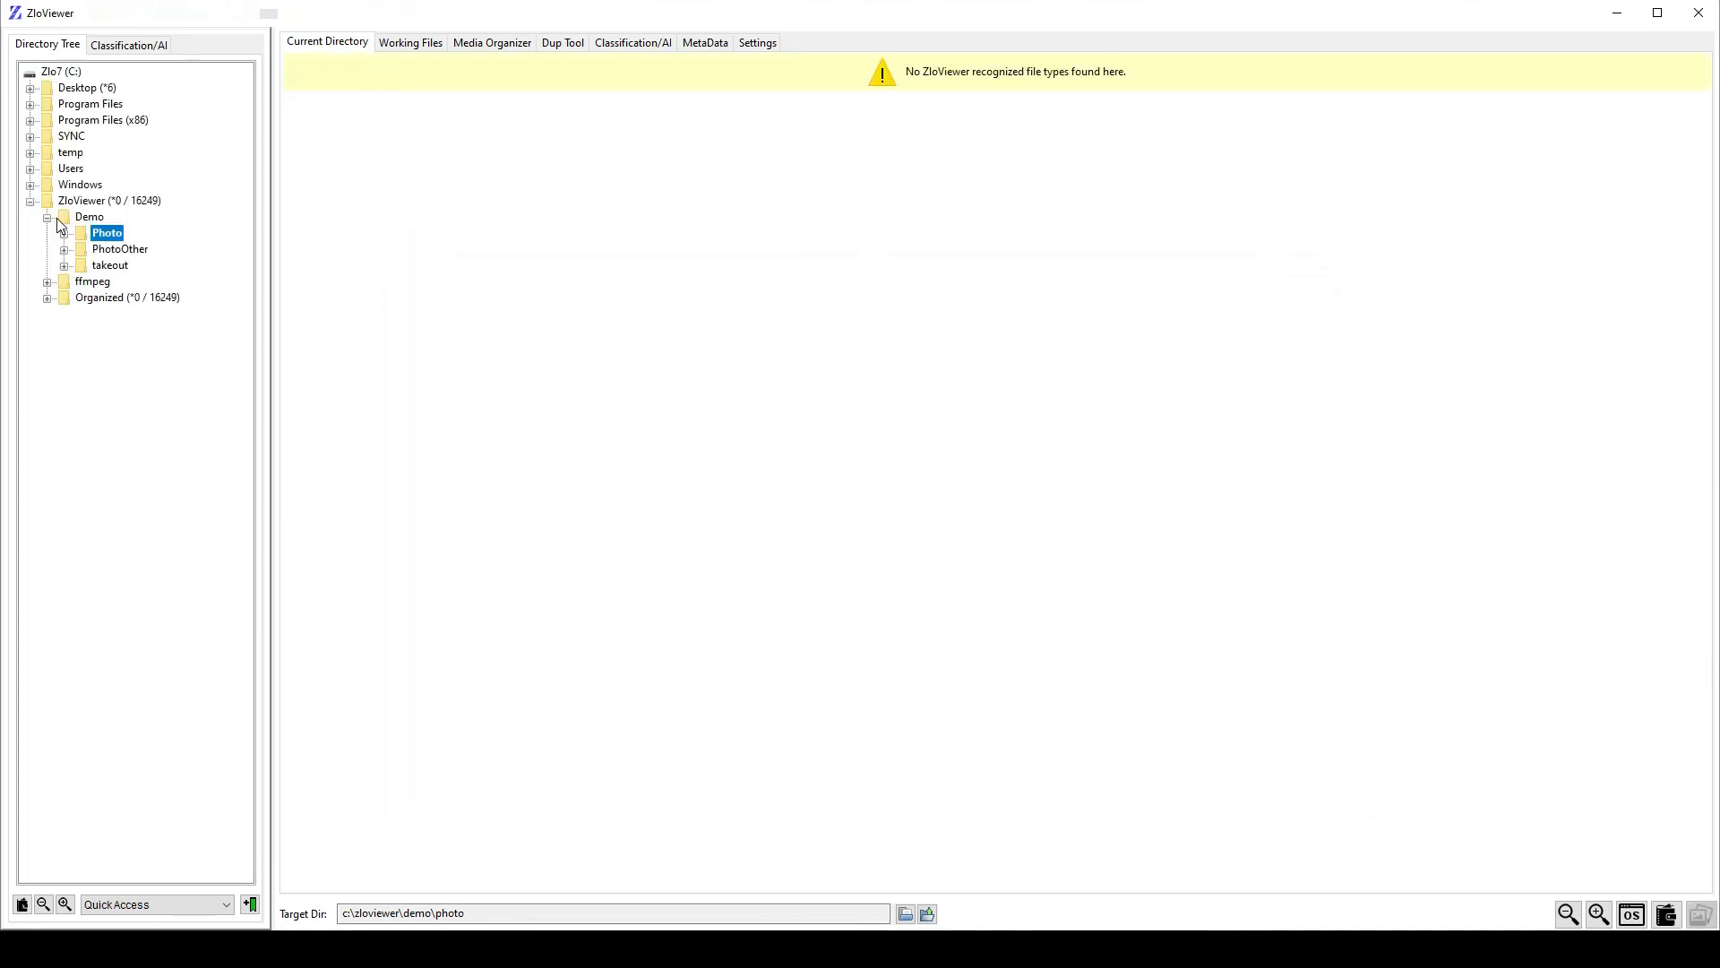
{"action": "left_click", "coordinate": [46, 219]}
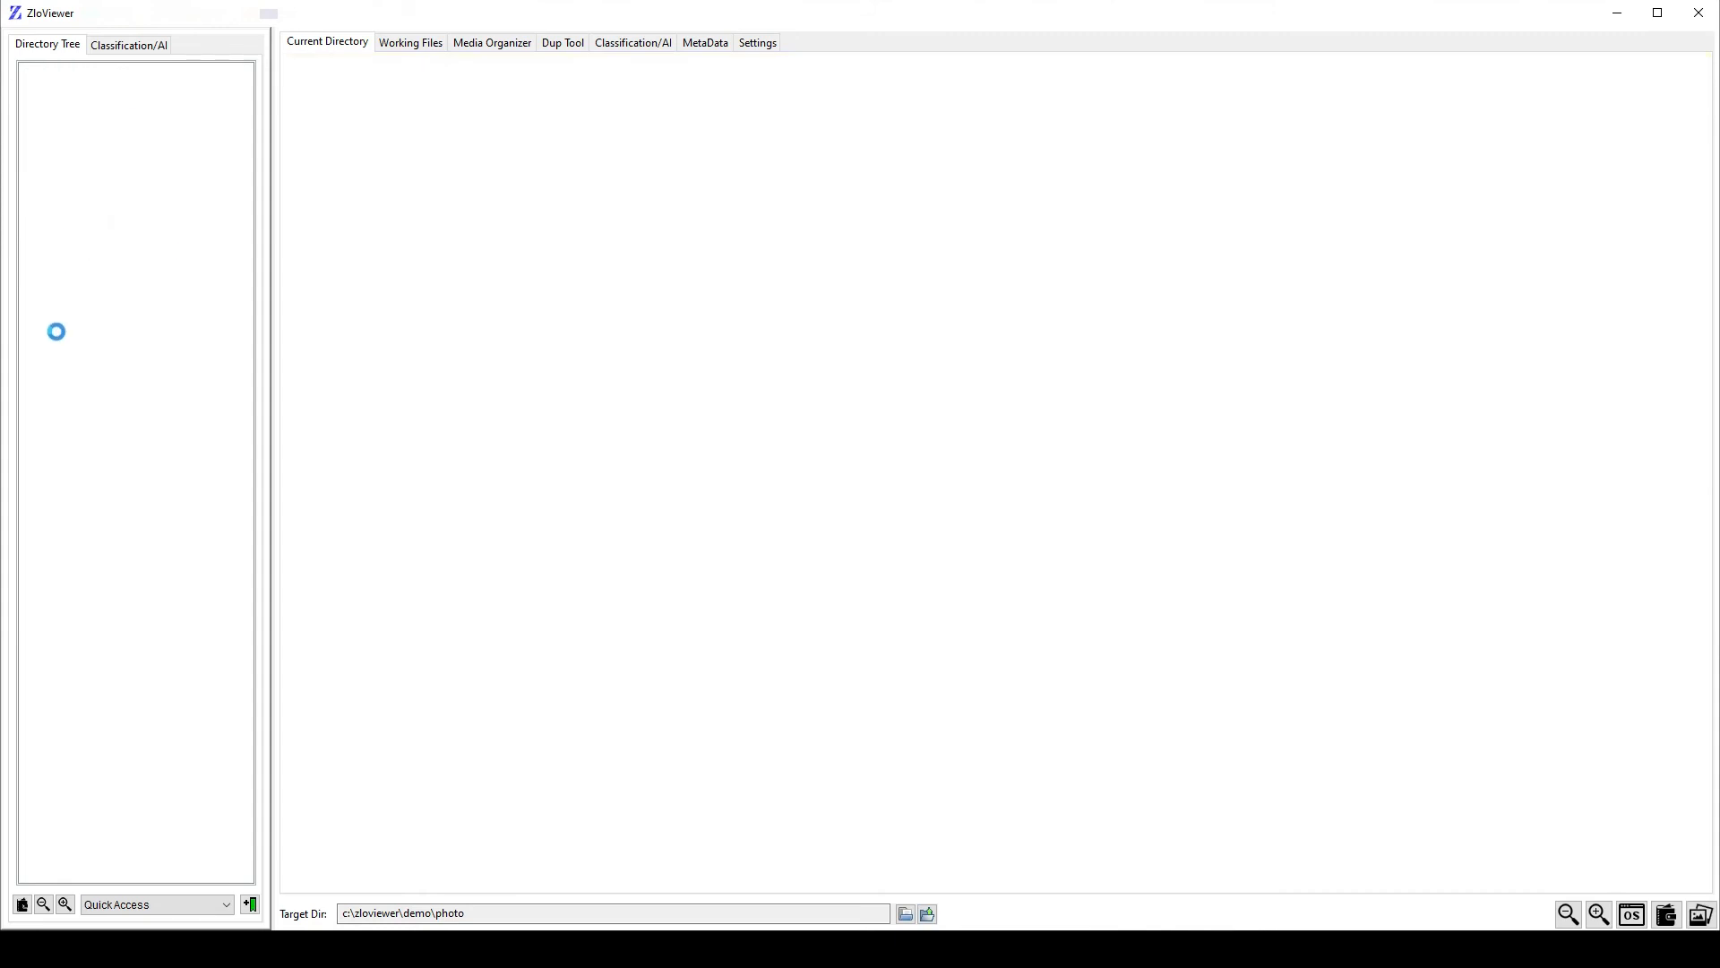
{"action": "left_click", "coordinate": [48, 251]}
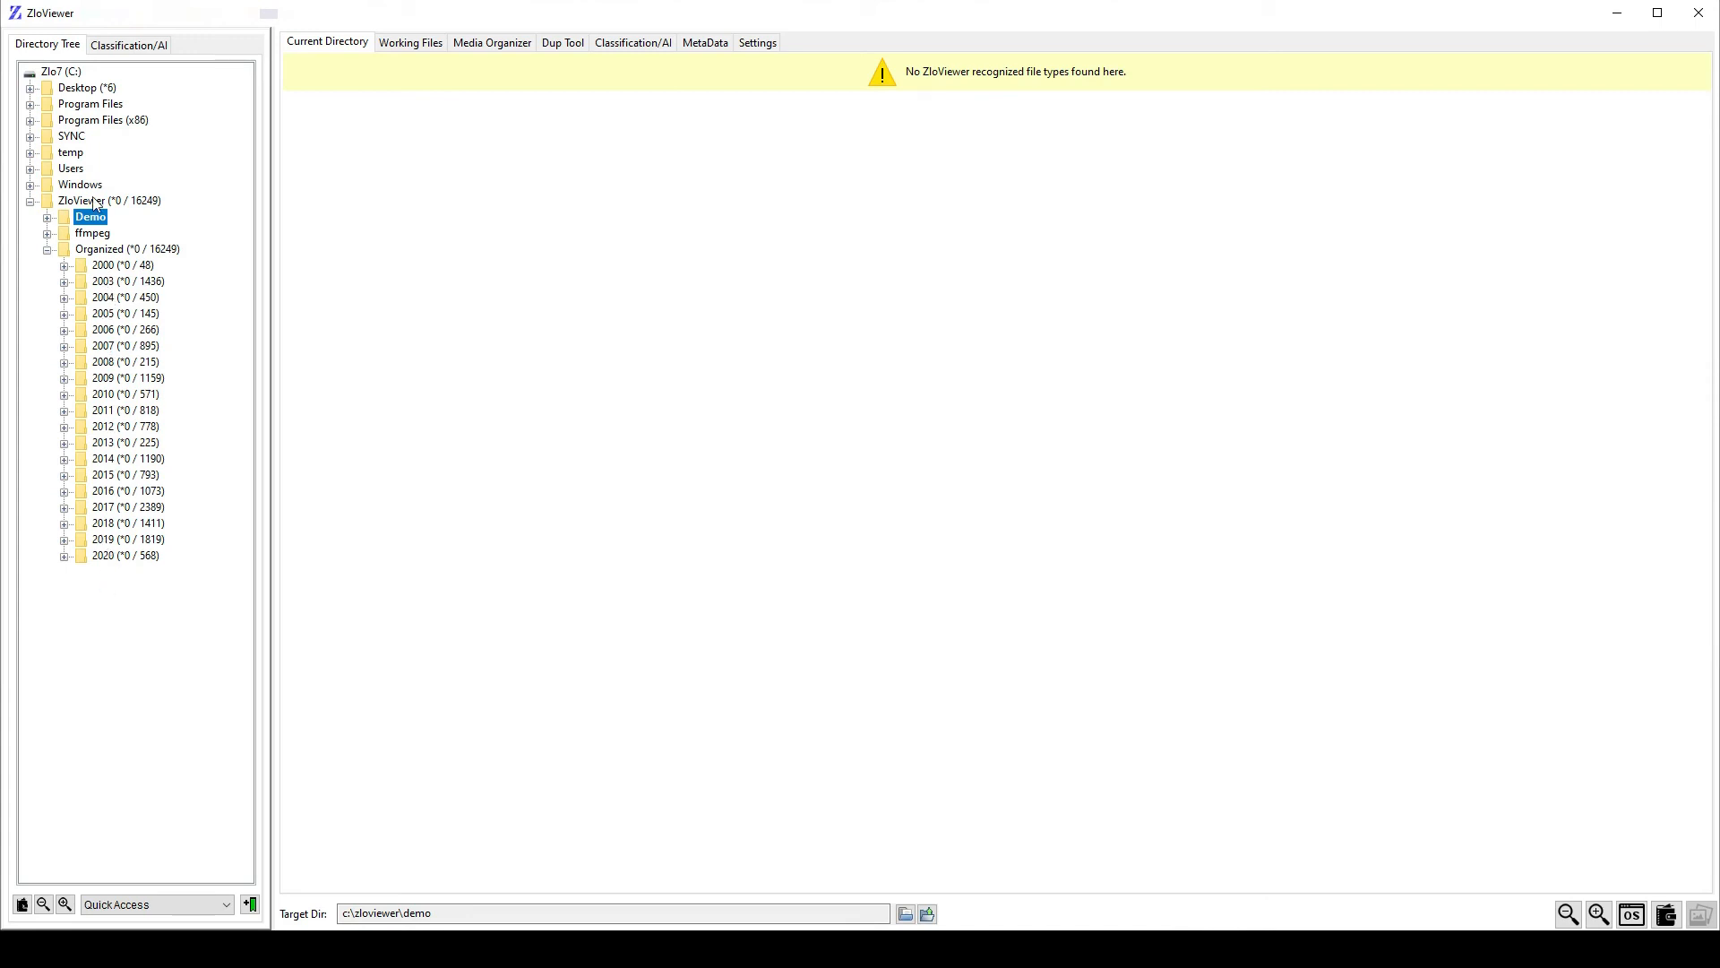
{"action": "left_click", "coordinate": [64, 267]}
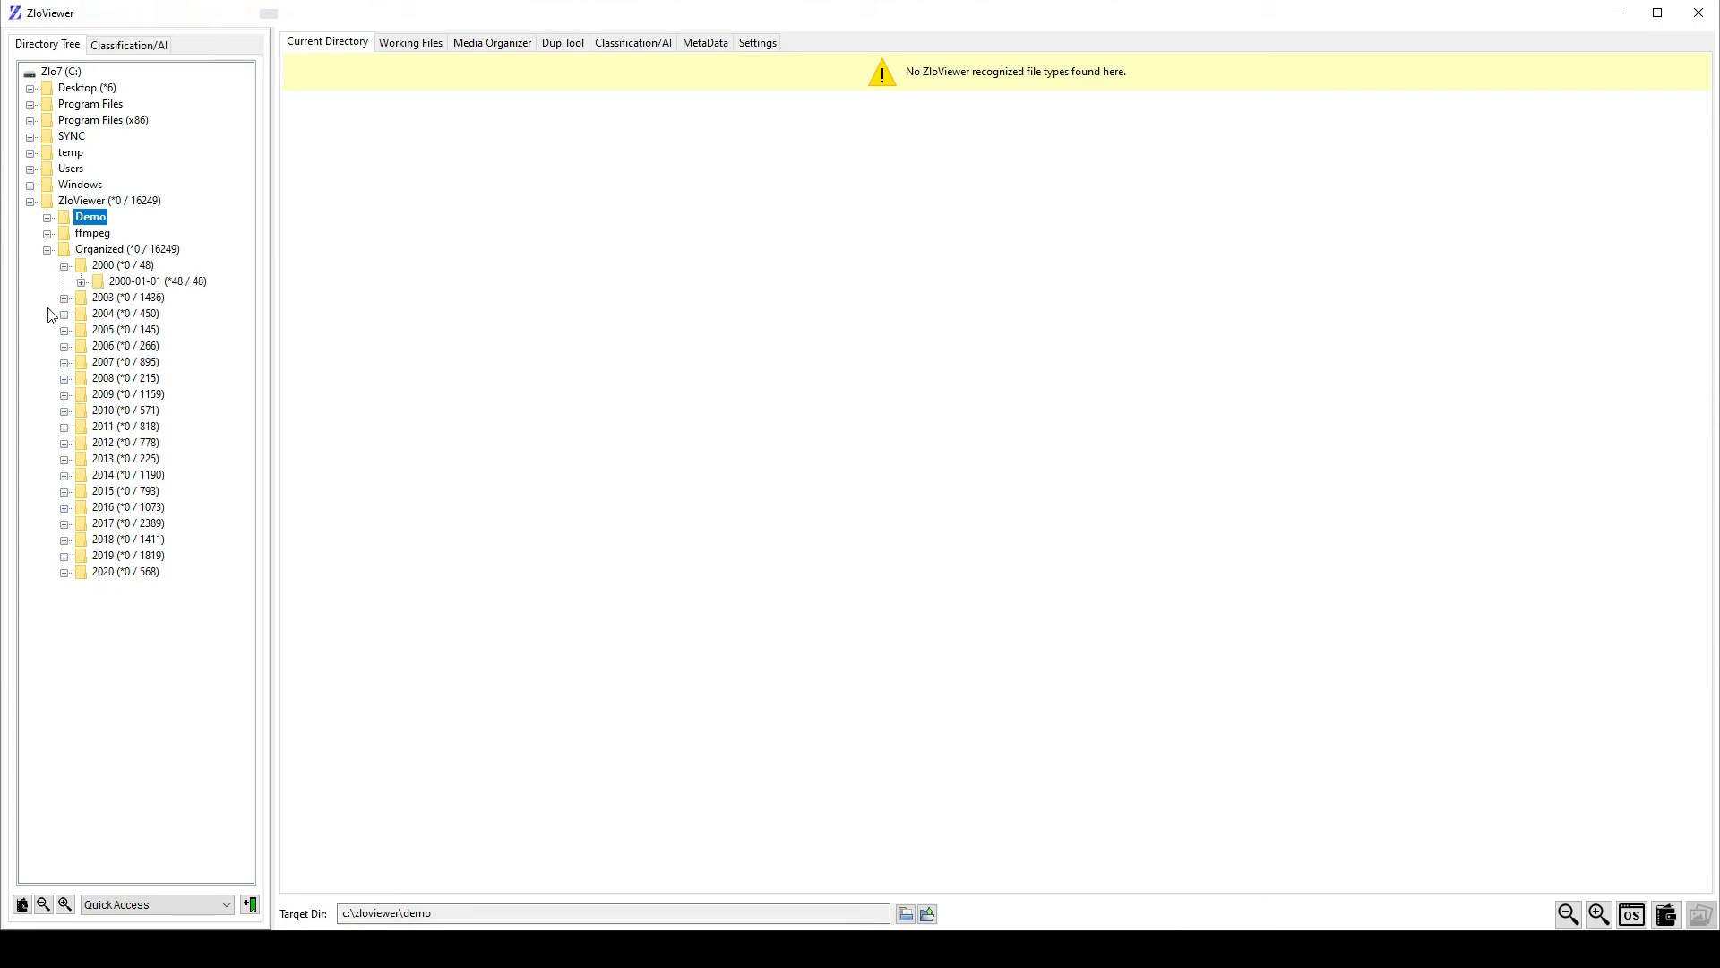
{"action": "left_click", "coordinate": [65, 299]}
{"action": "scroll", "coordinate": [67, 310], "scroll_direction": "up", "scroll_amount": 3}
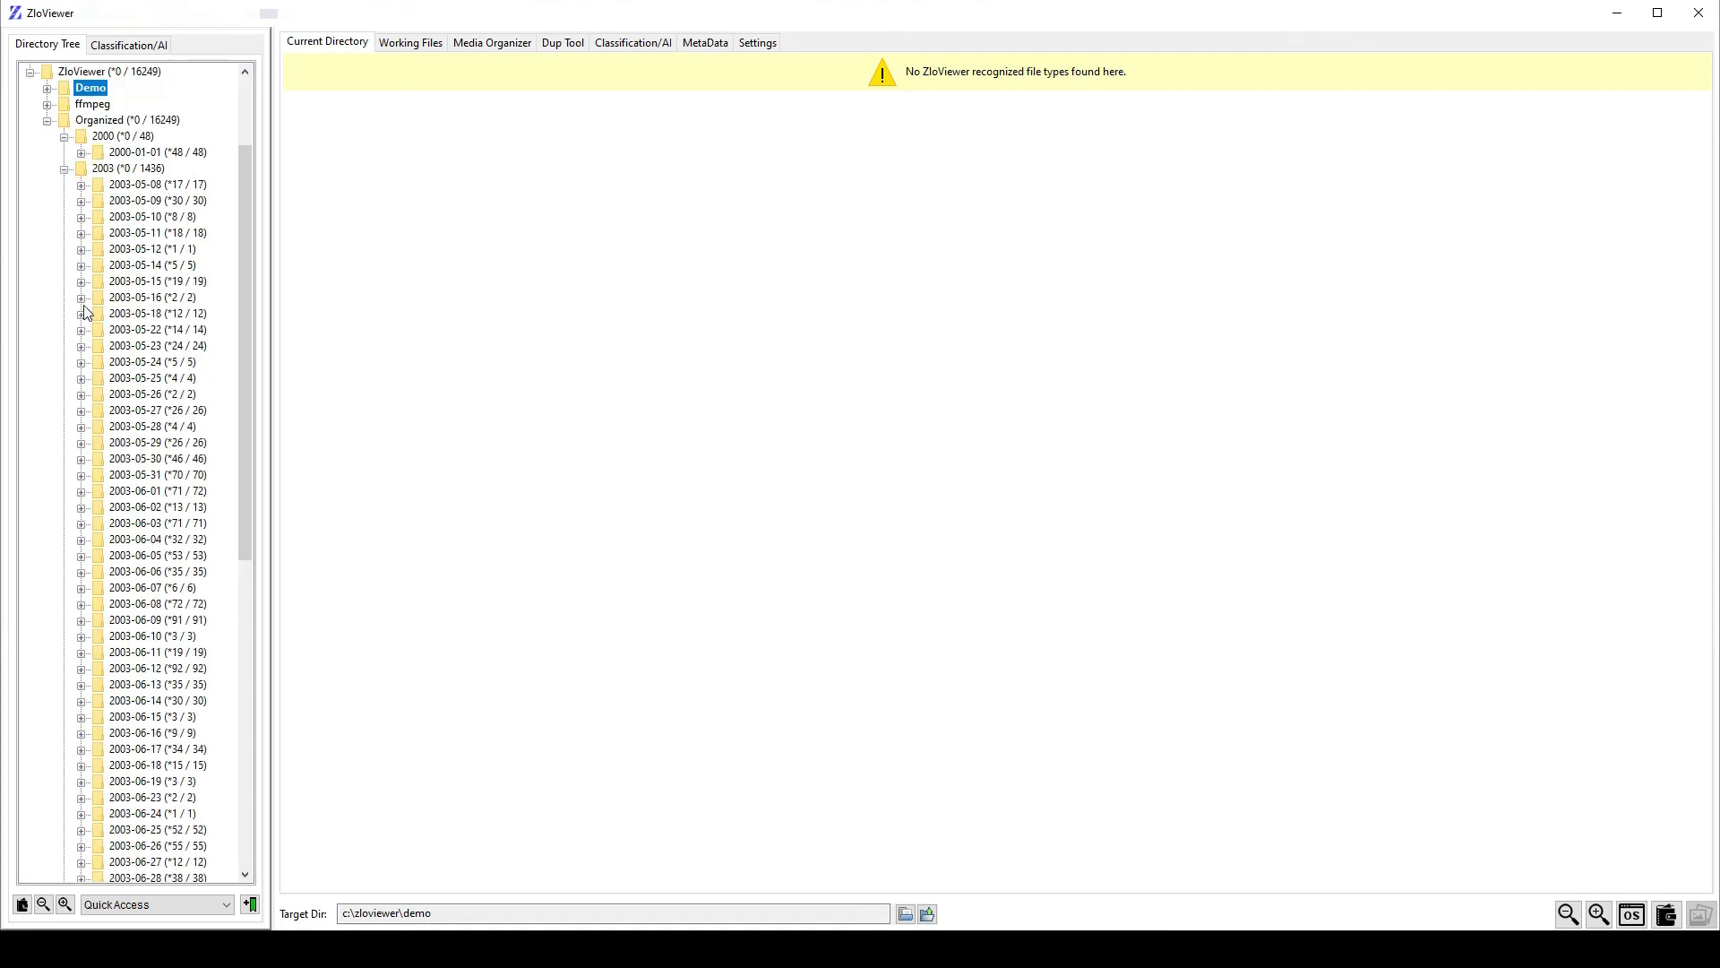
{"action": "scroll", "coordinate": [138, 286], "scroll_direction": "up", "scroll_amount": 1}
{"action": "scroll", "coordinate": [112, 657], "scroll_direction": "down", "scroll_amount": 12}
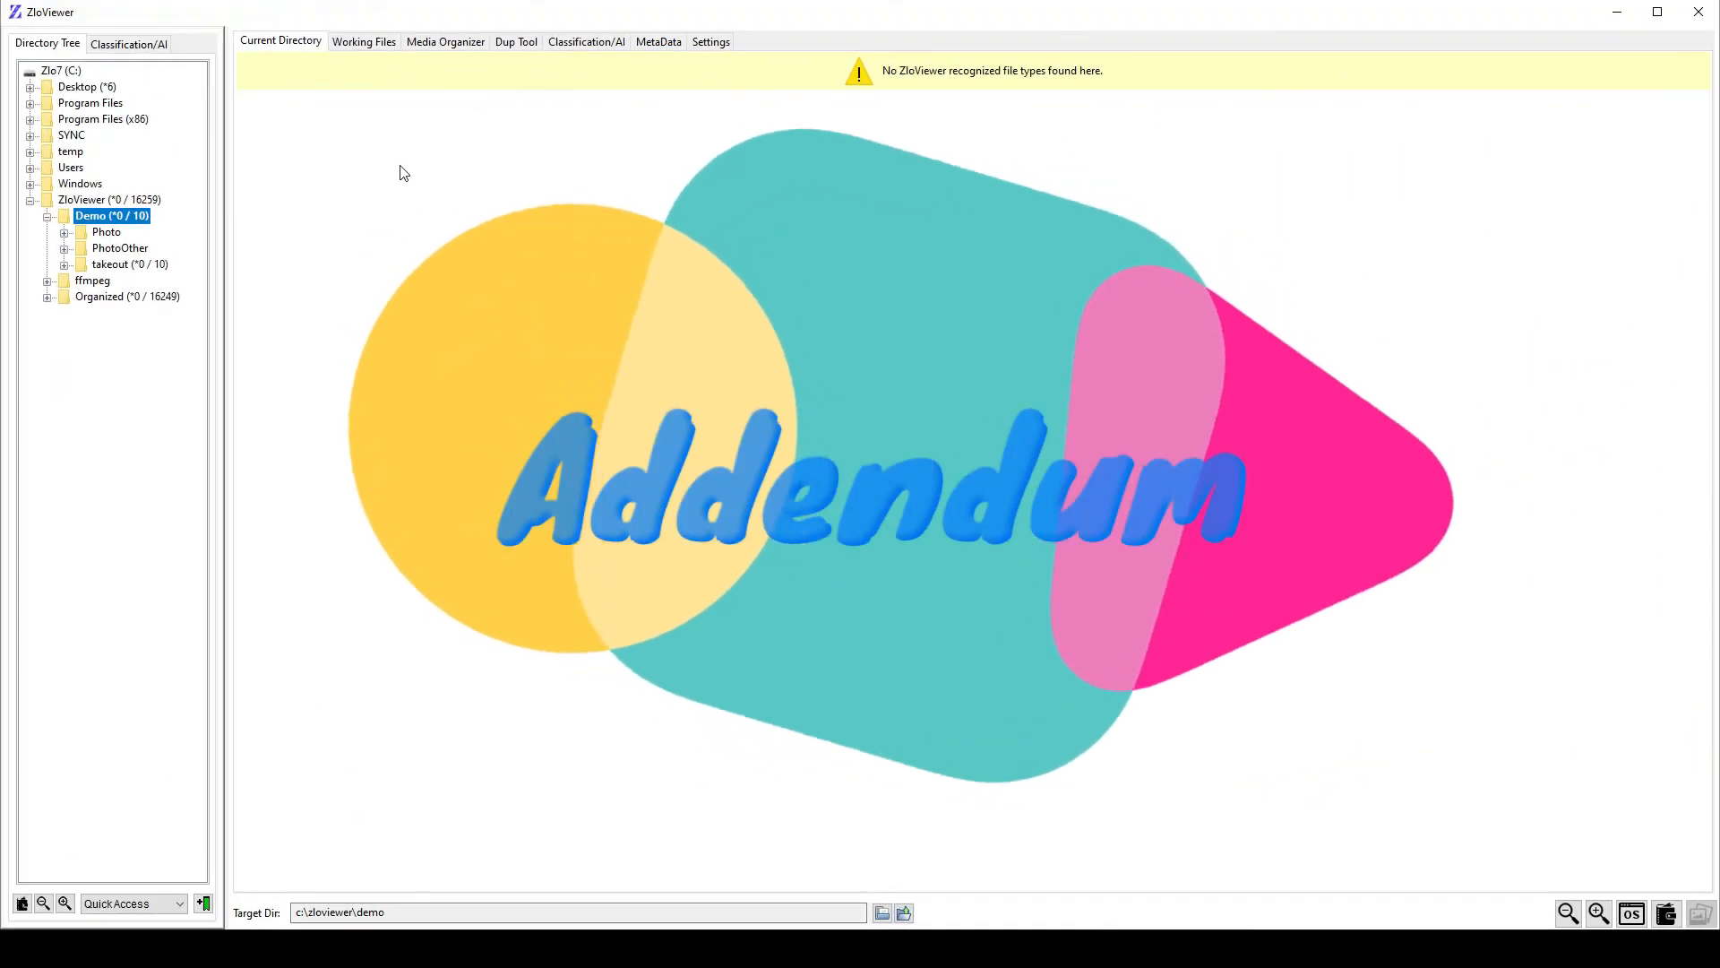
Expand takeout down to Google Photos, widen the directory tree, and view the video in the 2015-07-04 folder.
{"action": "left_click", "coordinate": [63, 265]}
{"action": "left_click", "coordinate": [81, 282]}
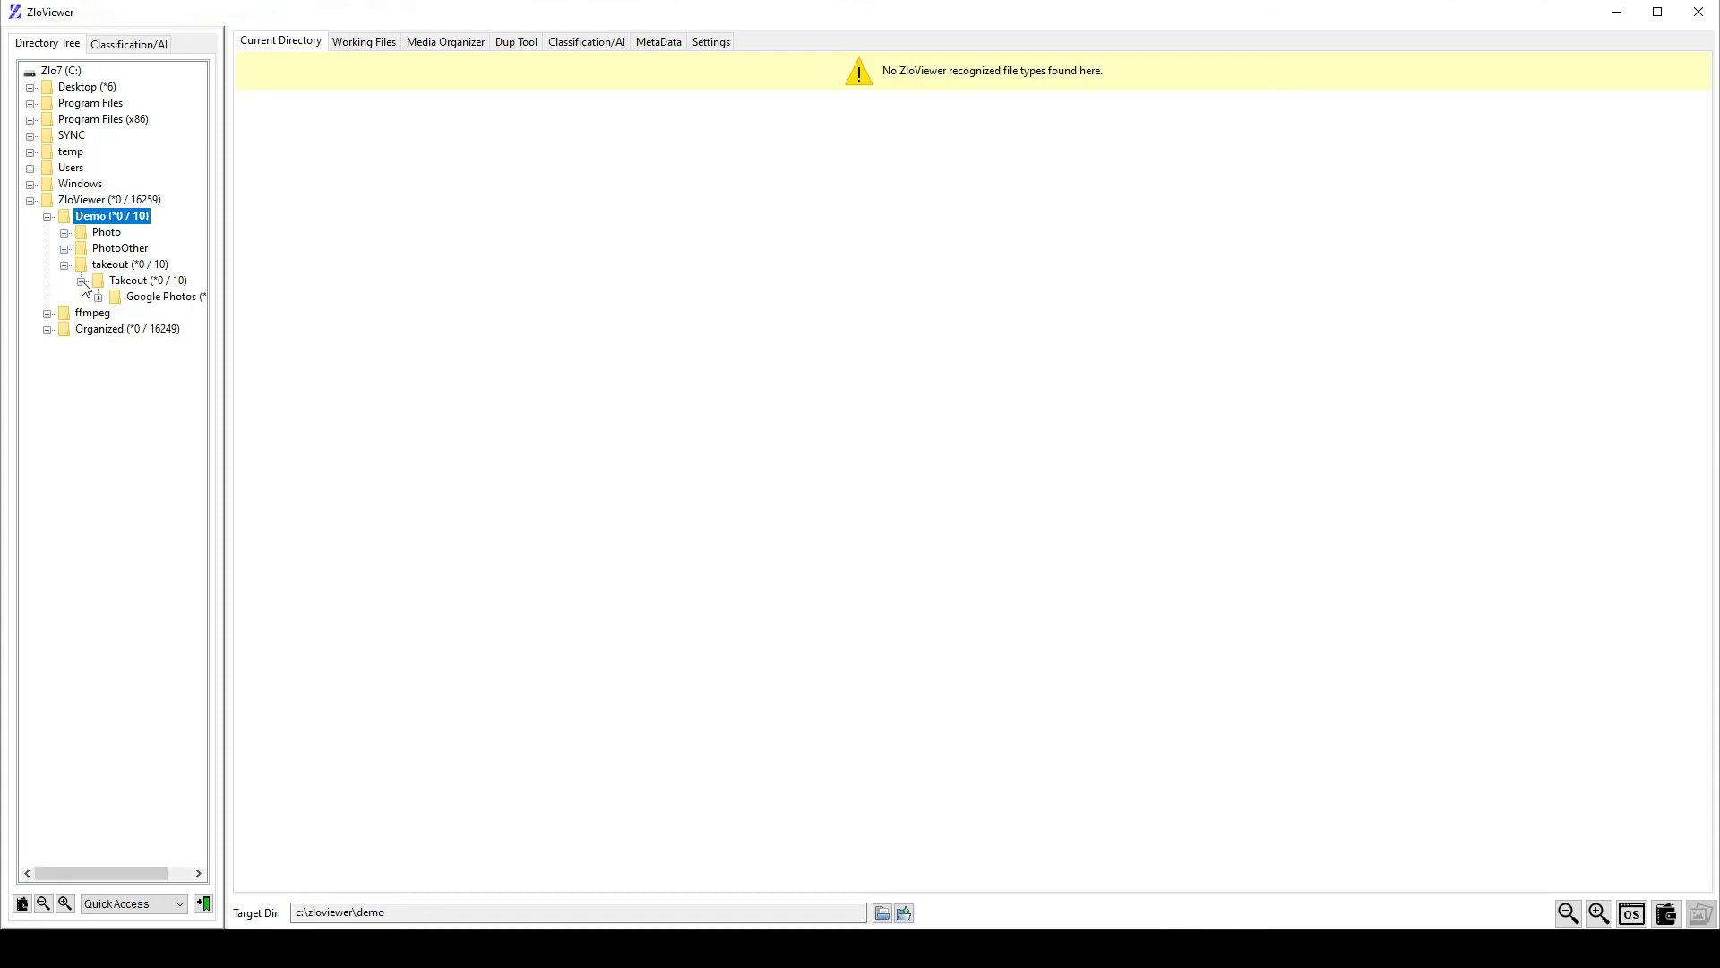
{"action": "left_click", "coordinate": [98, 297]}
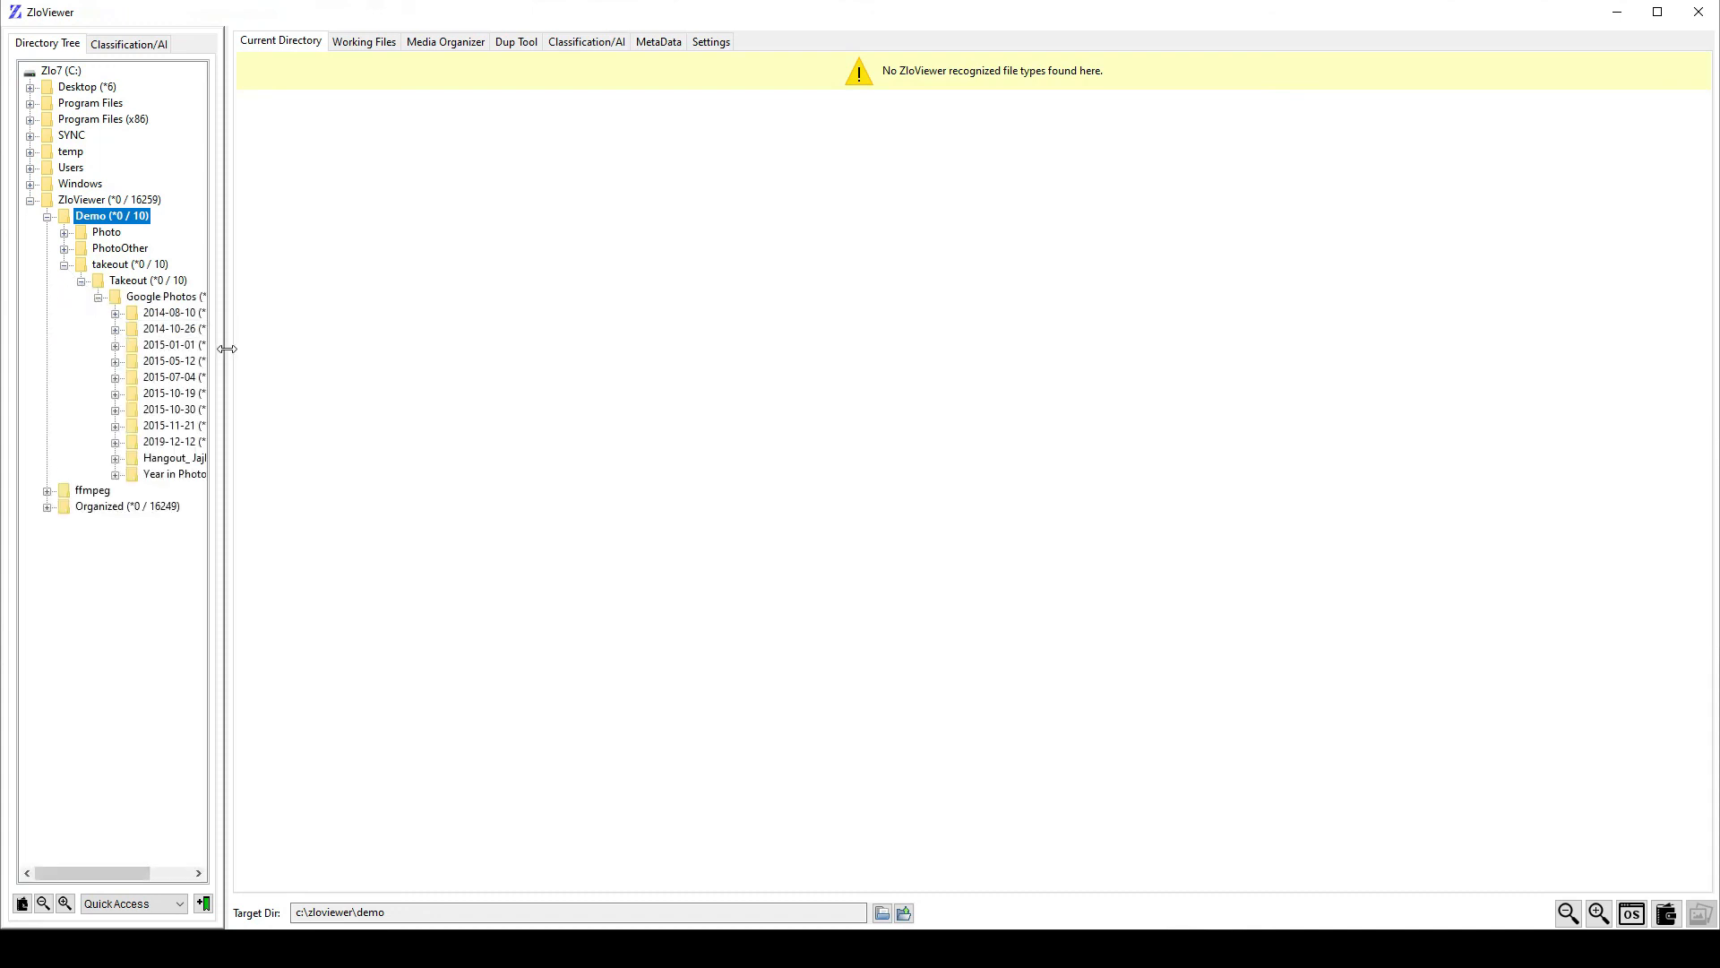
{"action": "left_click_drag", "start_coordinate": [225, 348], "coordinate": [308, 349]}
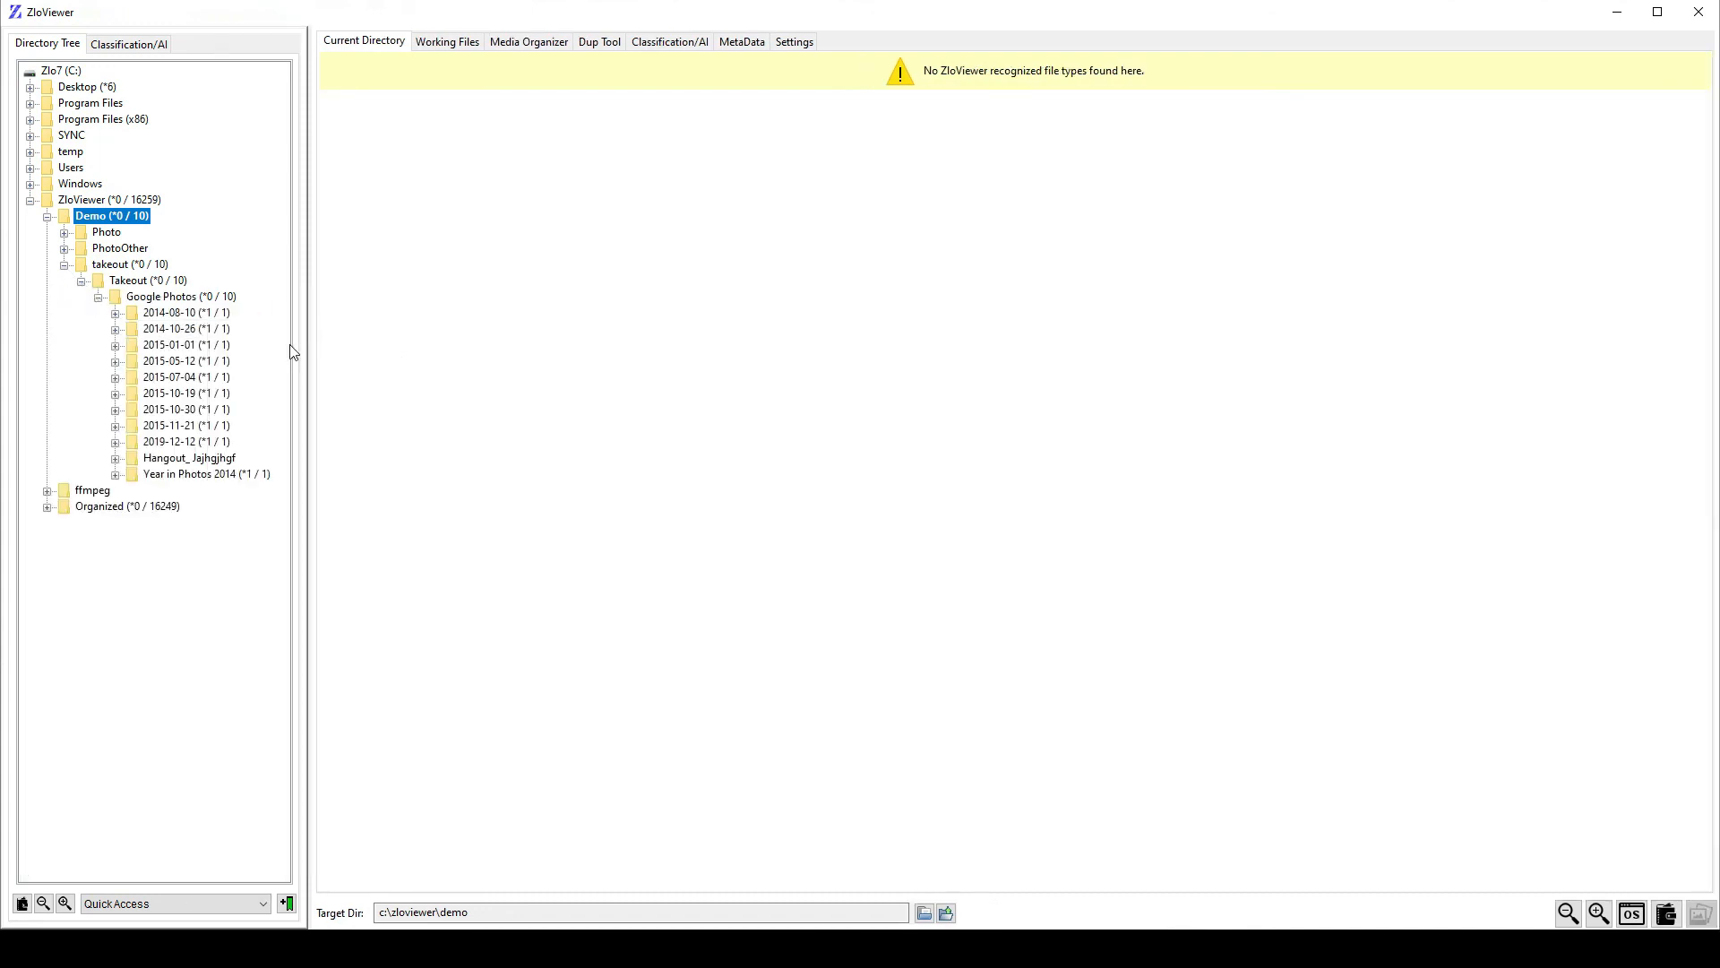
{"action": "left_click", "coordinate": [154, 377]}
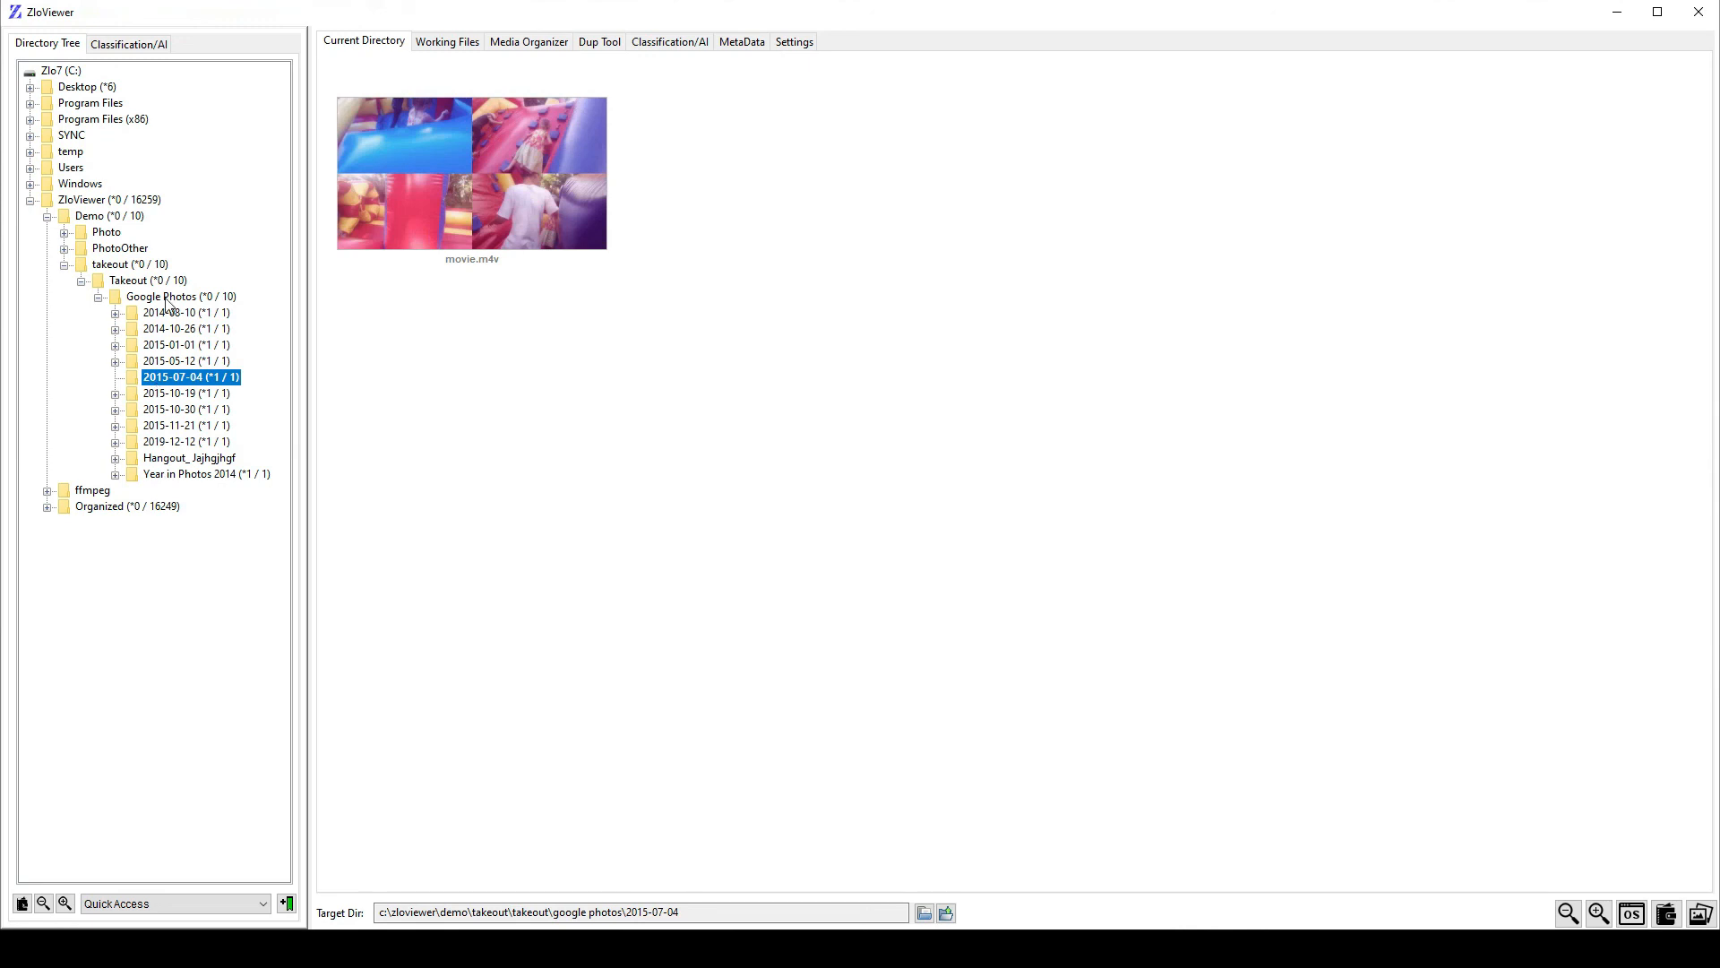
{"action": "left_click", "coordinate": [392, 168]}
Load the Demo folder with subdirectories into Media Organizer, preview the new paths, and organize the files into C:\ZloViewer\Organized.
{"action": "left_click", "coordinate": [90, 222]}
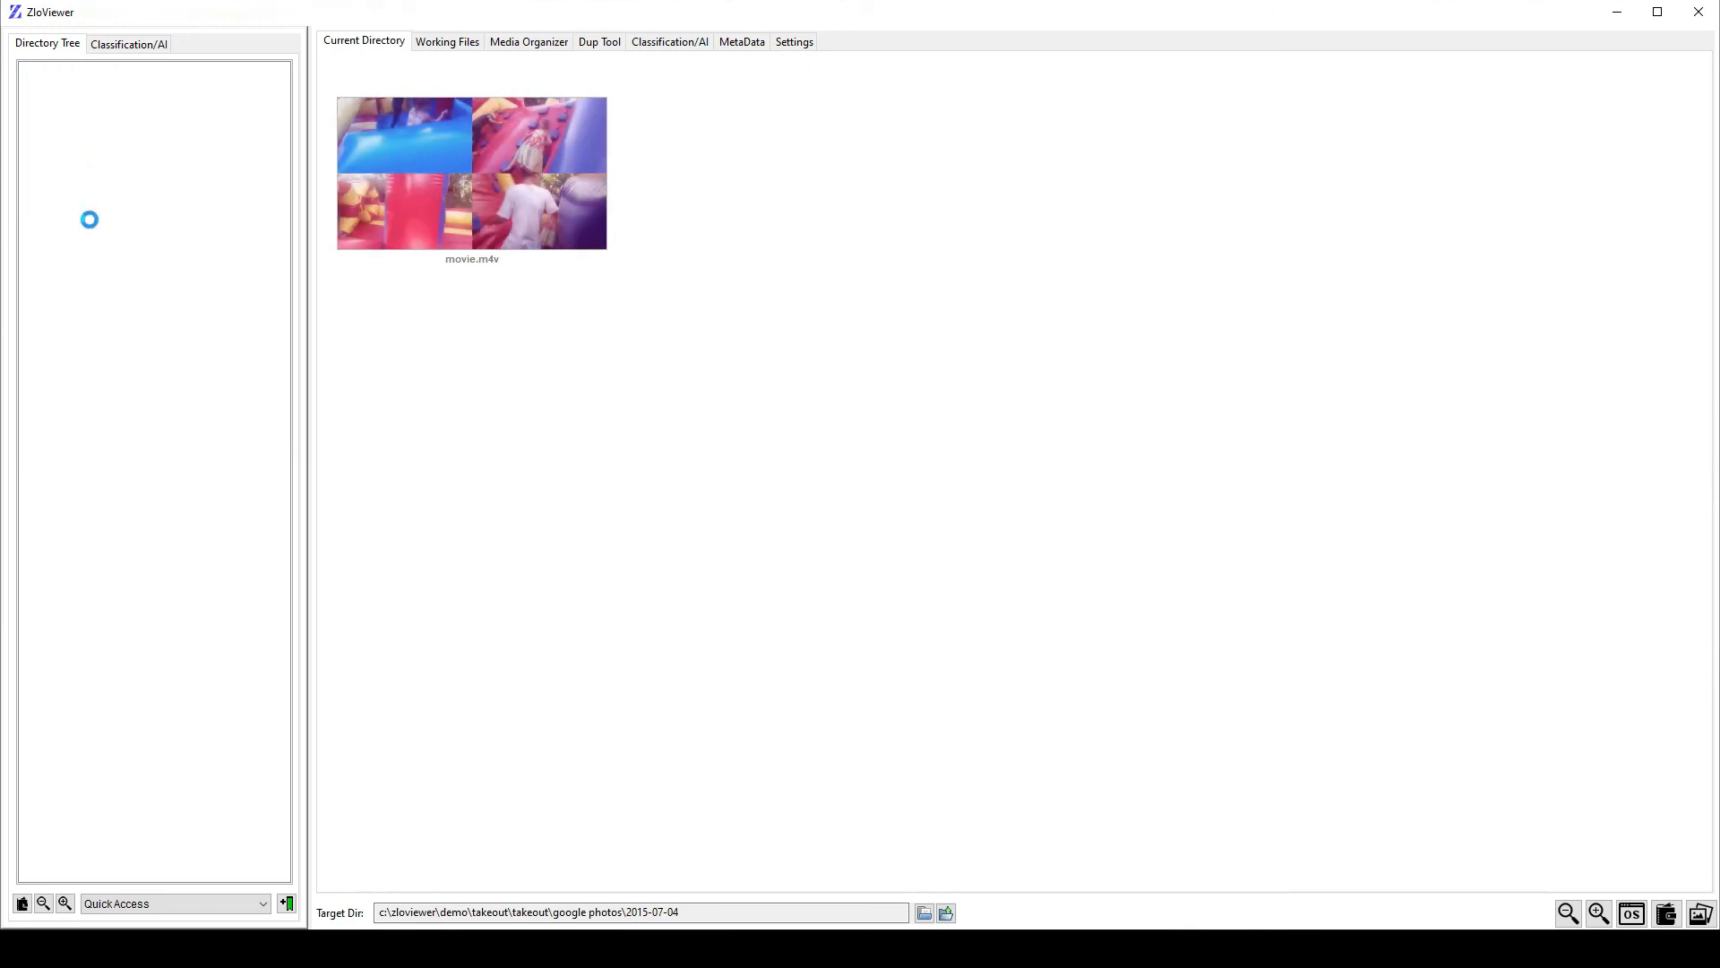
{"action": "left_click", "coordinate": [539, 45]}
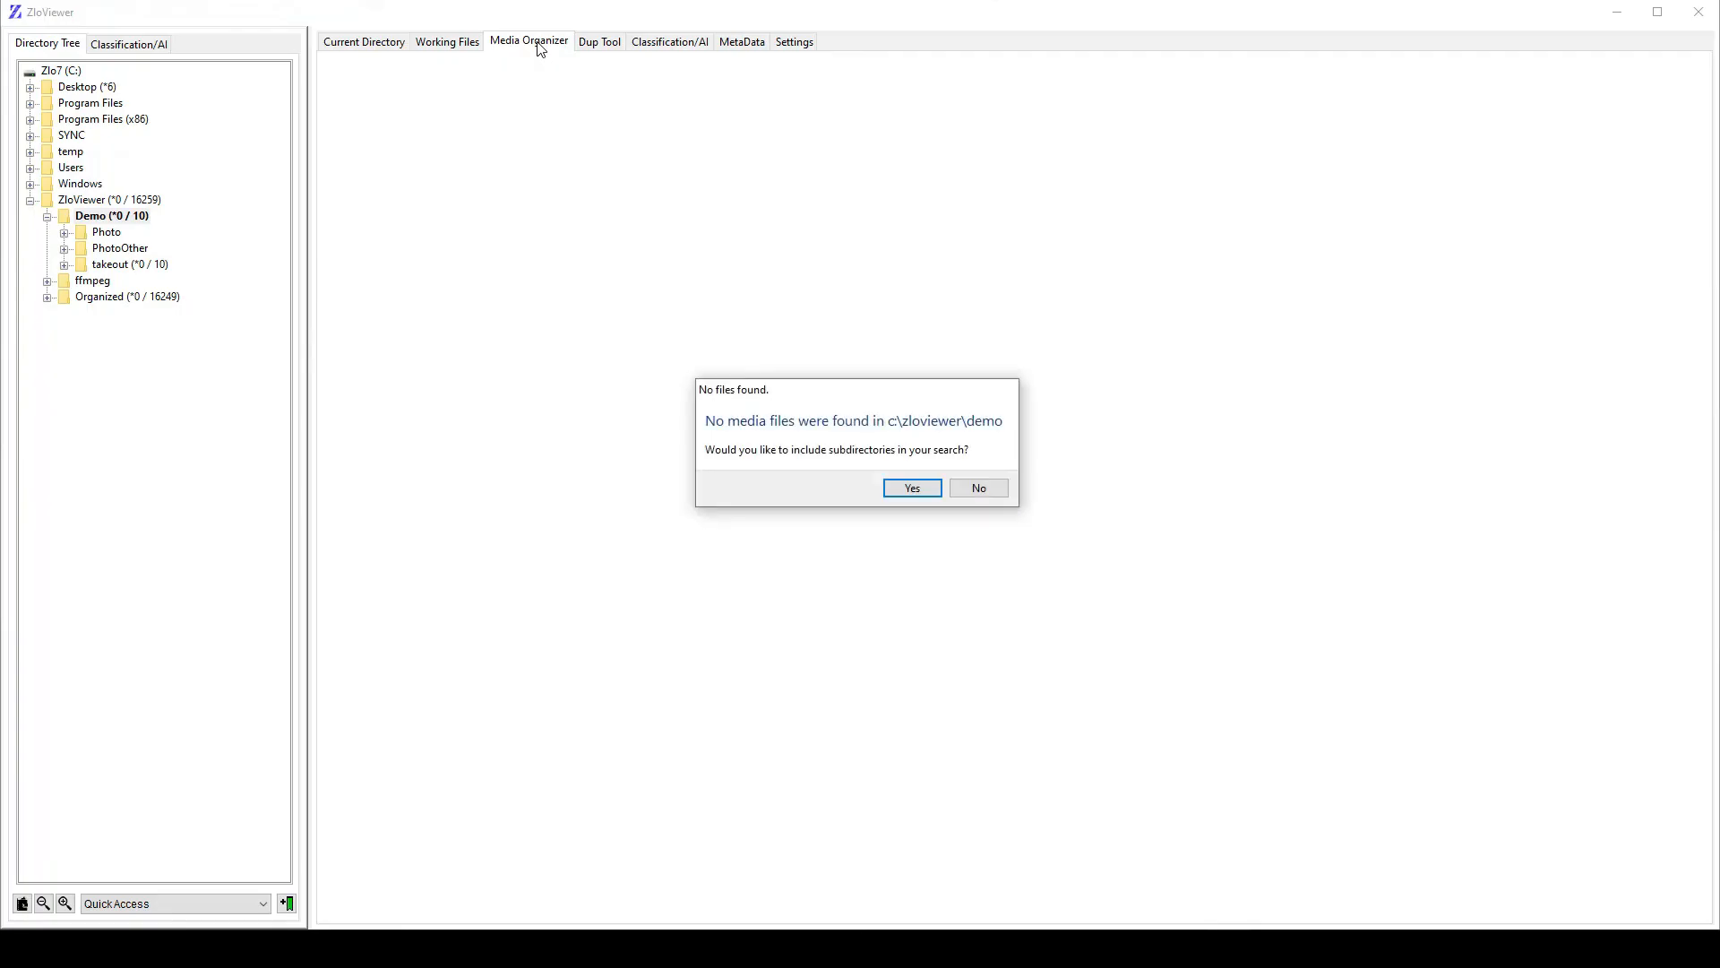
{"action": "left_click", "coordinate": [912, 491]}
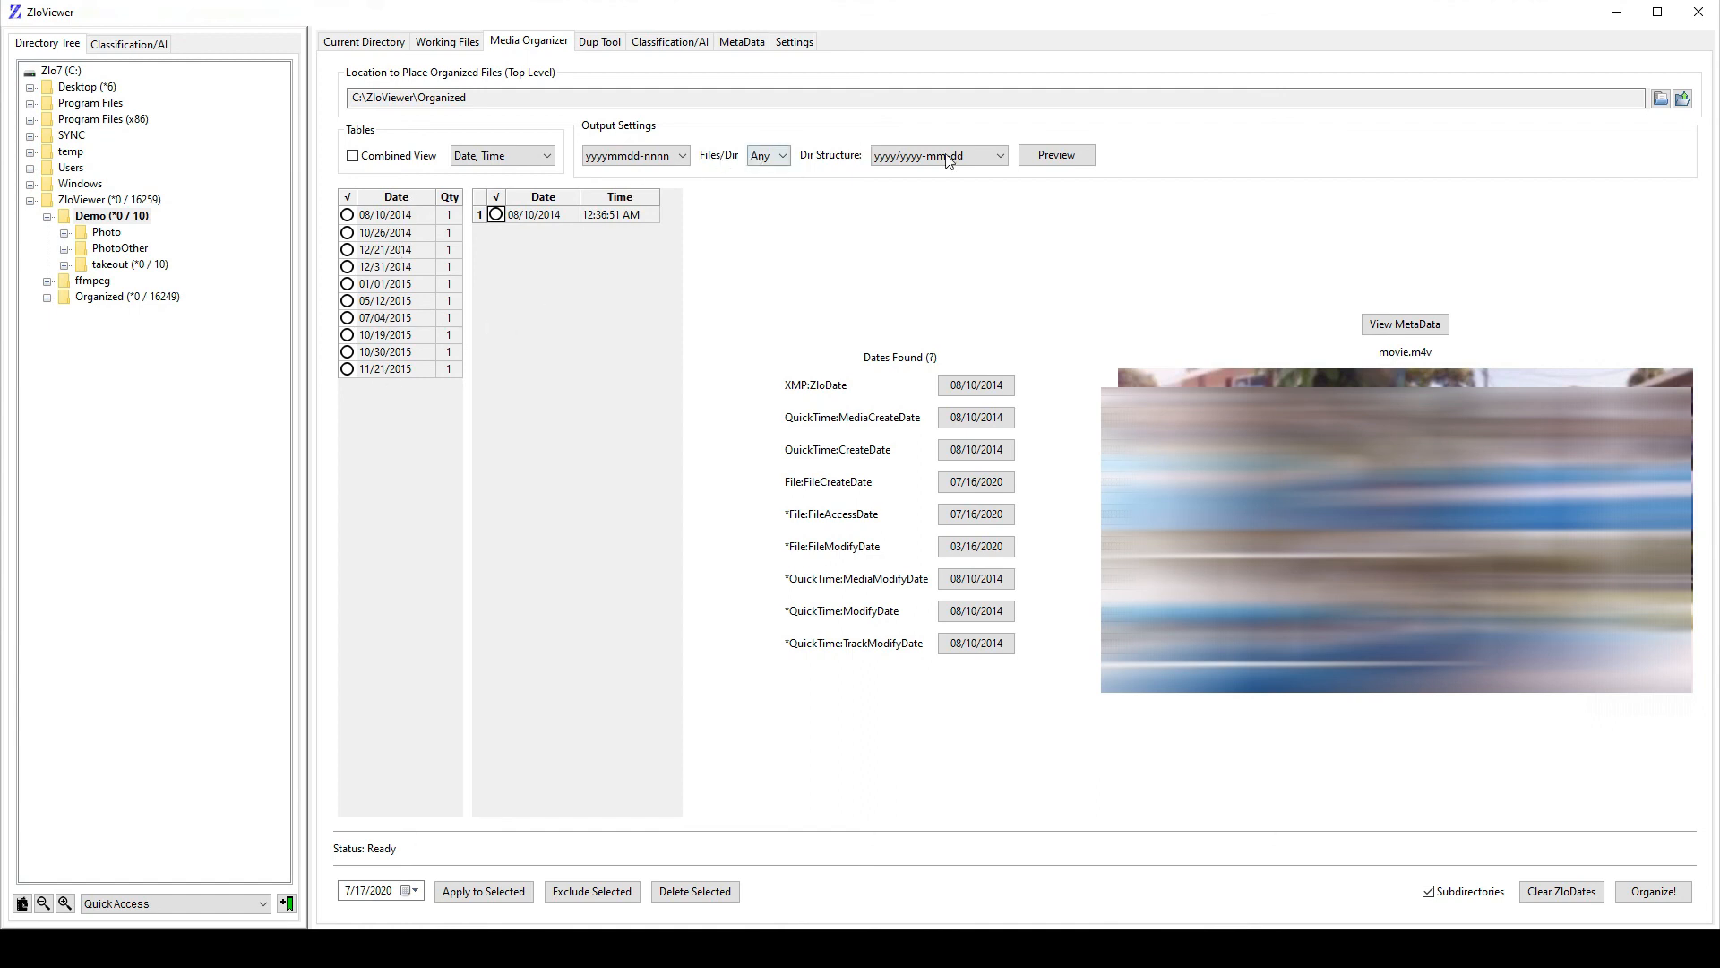
{"action": "left_click", "coordinate": [1057, 156]}
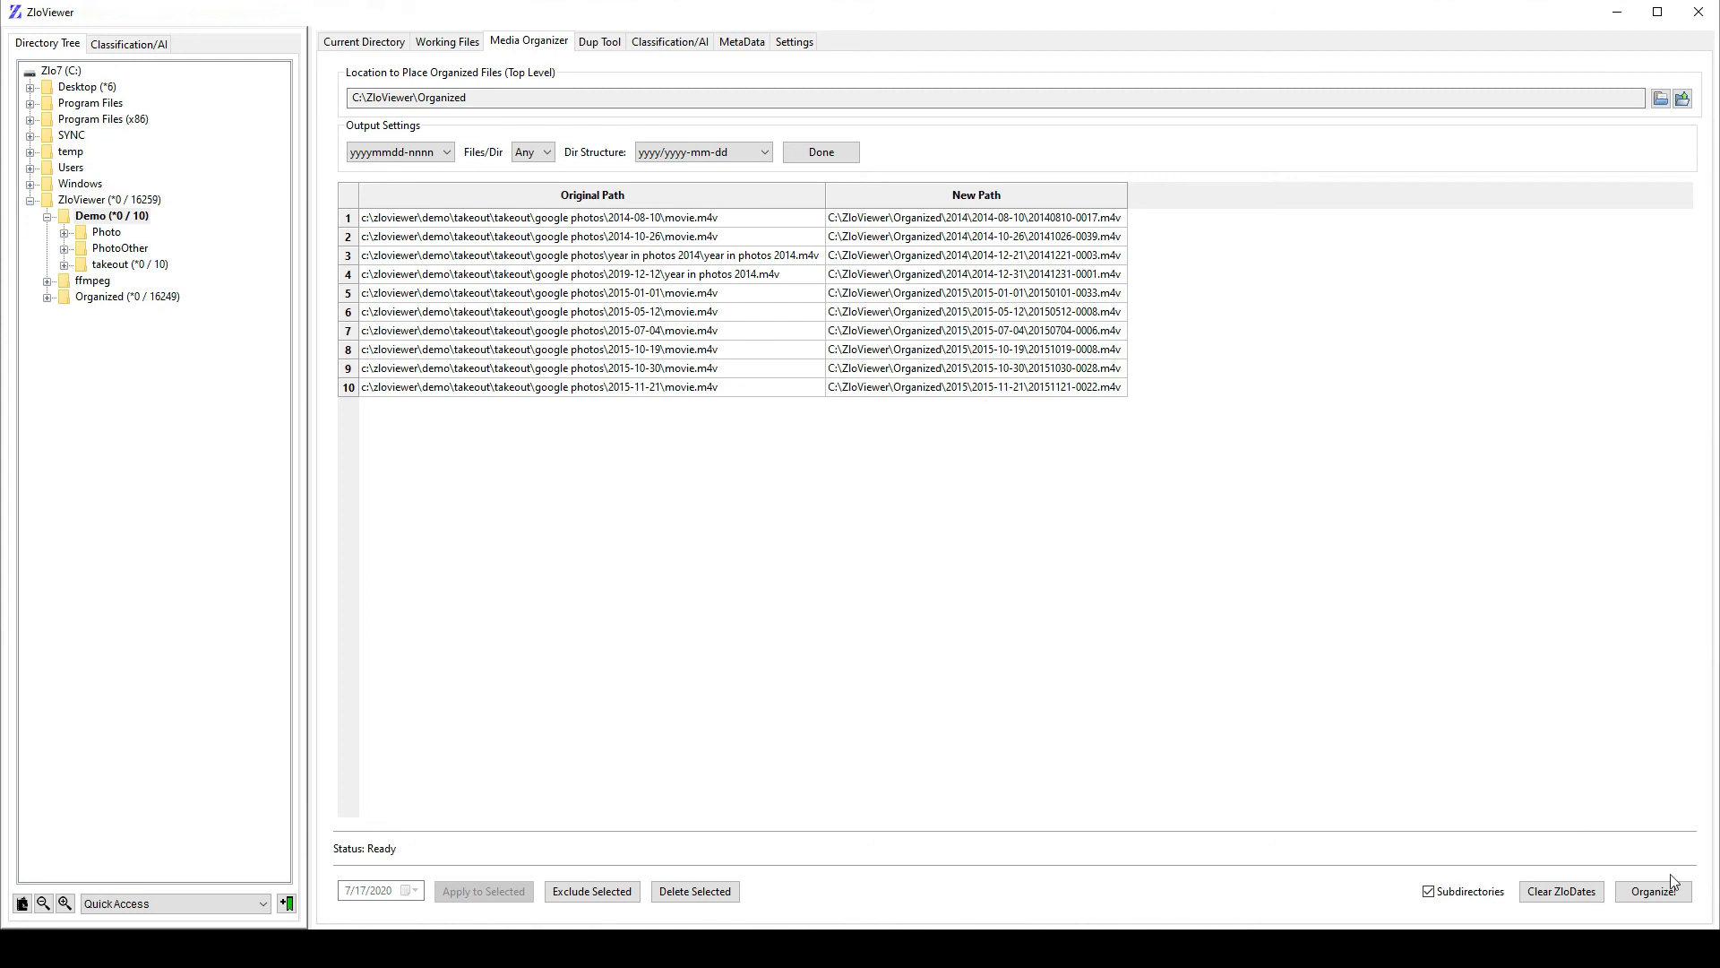
{"action": "left_click", "coordinate": [1654, 893]}
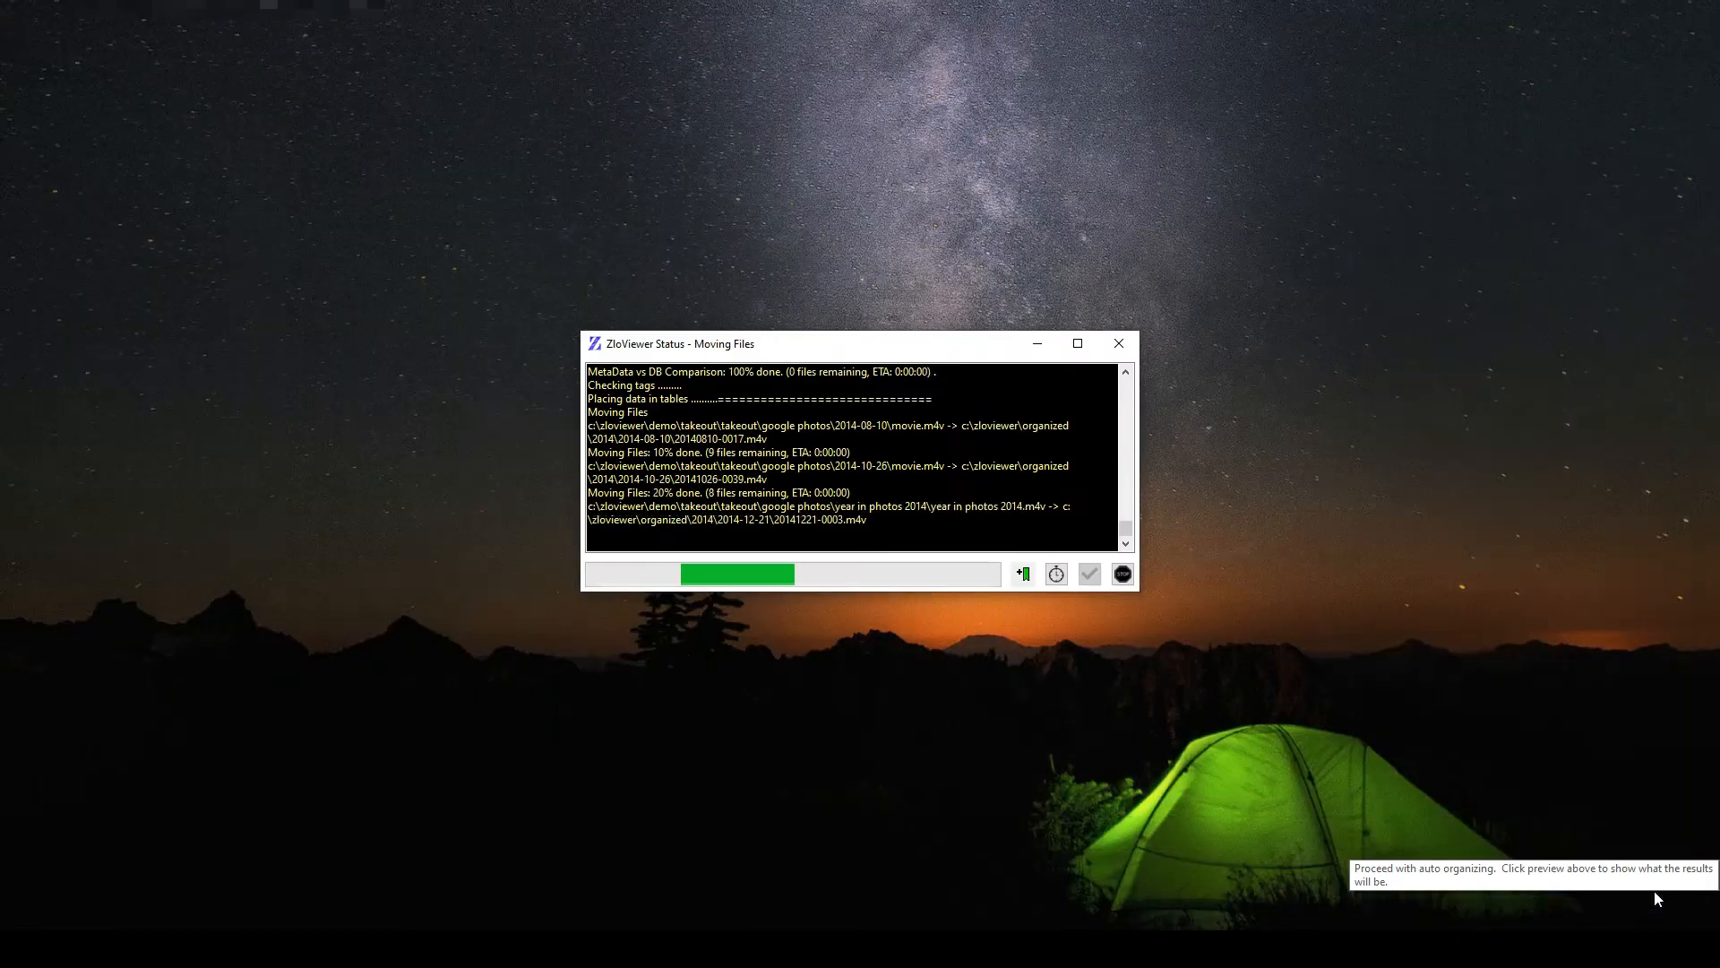